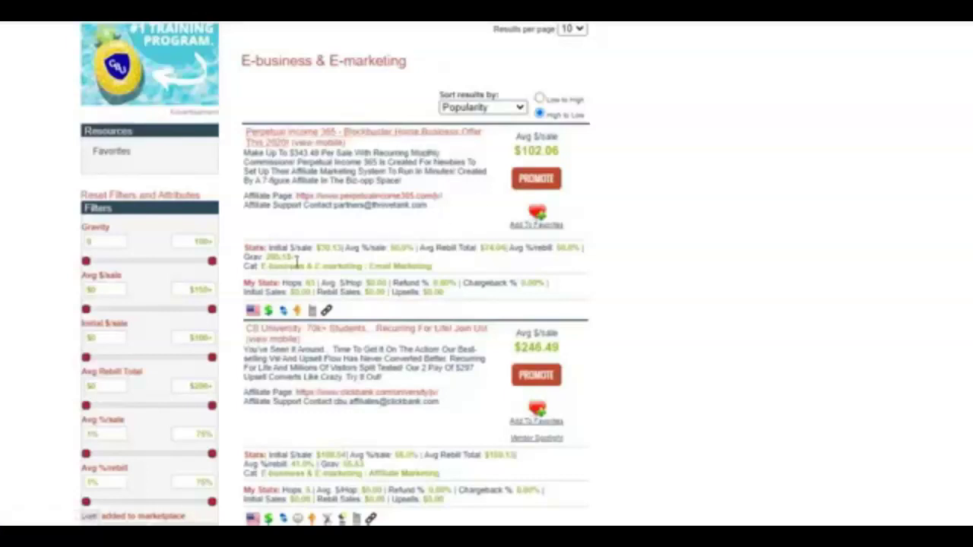
# Generate a HopLink for the Perpetual Income 365 offer and copy the encrypted link
pyautogui.moveTo(298, 261); pyautogui.dragTo(270, 256)
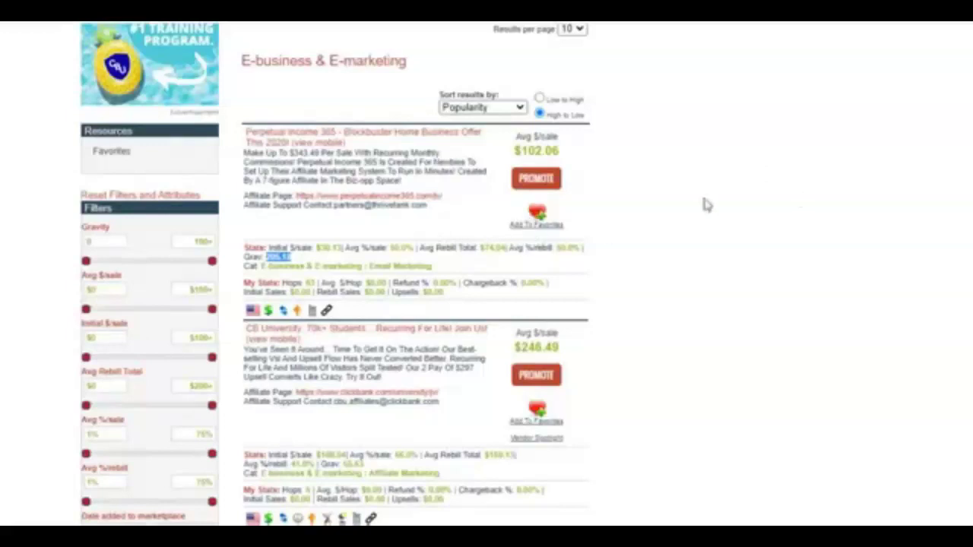
pyautogui.click(440, 229)
pyautogui.click(536, 179)
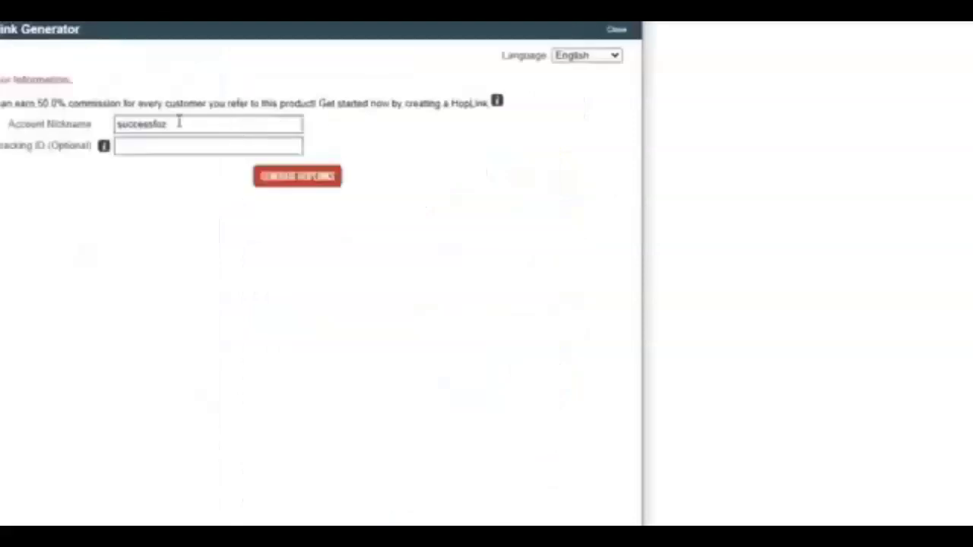
pyautogui.click(315, 181)
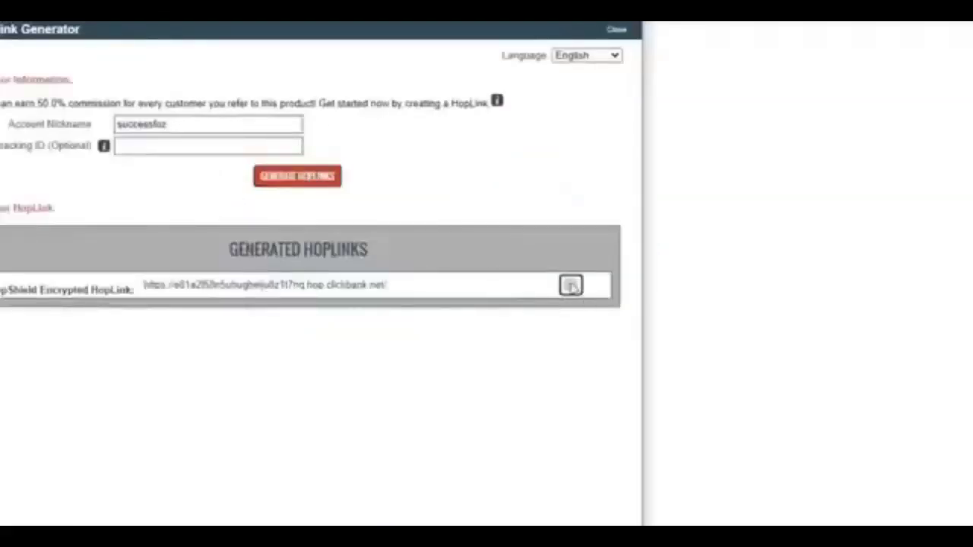
pyautogui.click(571, 285)
pyautogui.moveTo(408, 289); pyautogui.dragTo(147, 281)
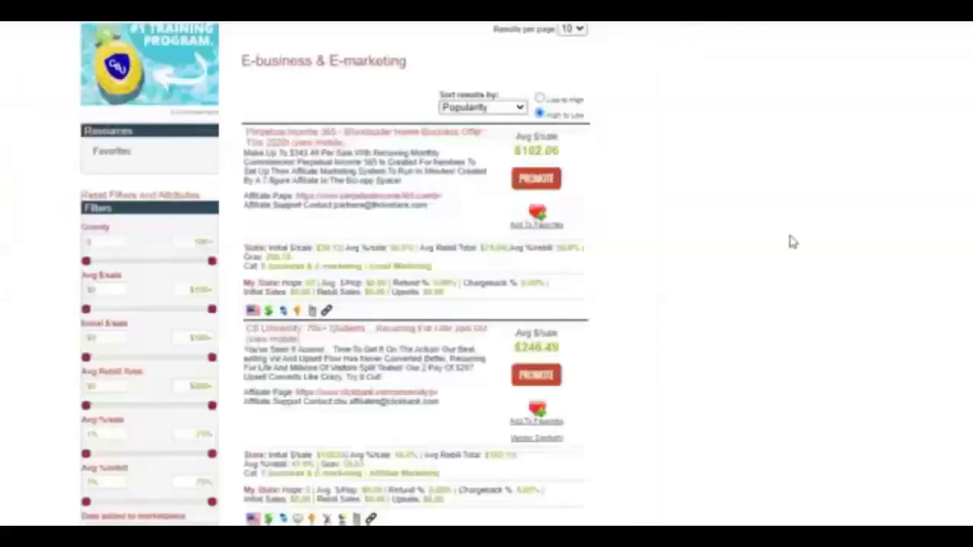
# Reopen the HopLink Generator window to review the generated link and return to the marketplace listing
pyautogui.click(790, 237)
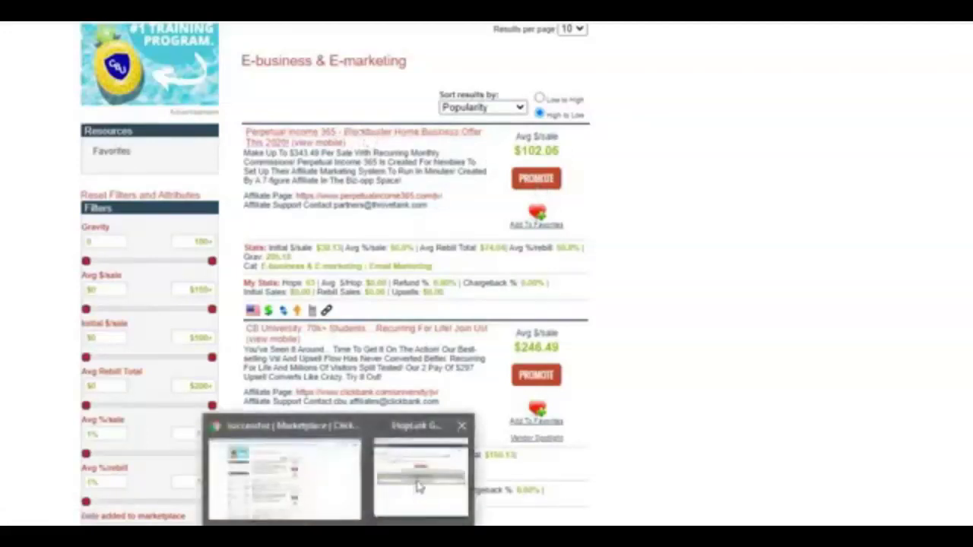
pyautogui.click(419, 484)
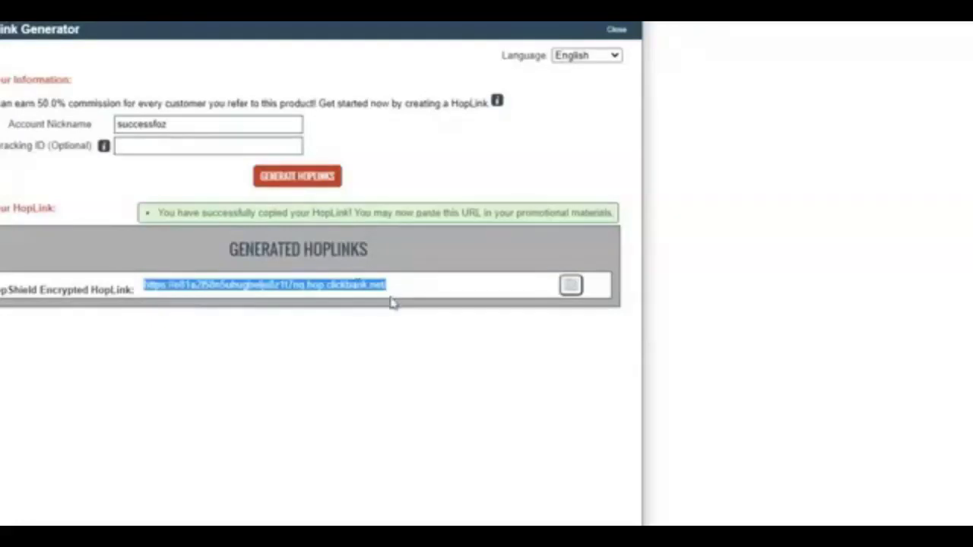
pyautogui.click(741, 262)
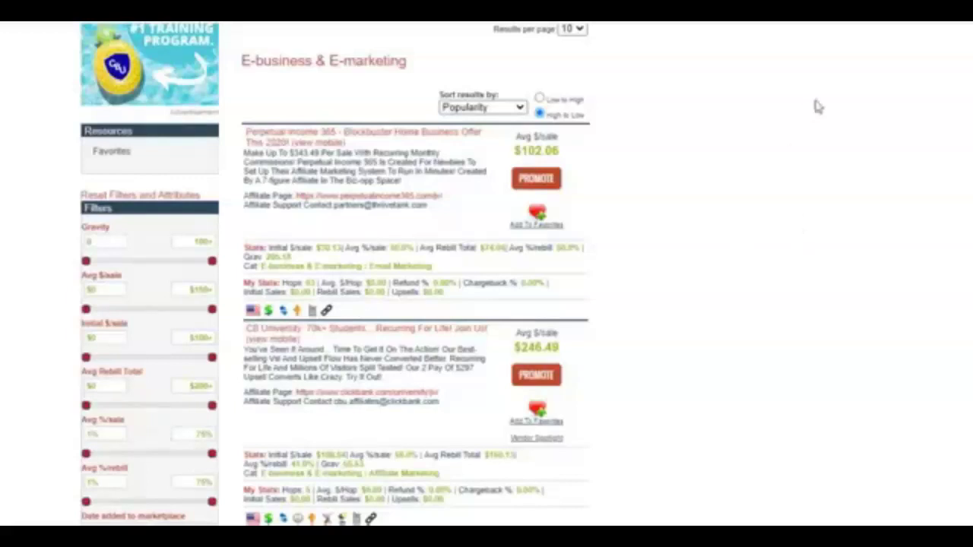
# Search Google for "how to make money online" in a new browser tab
pyautogui.hotkey('ctrl', 't')
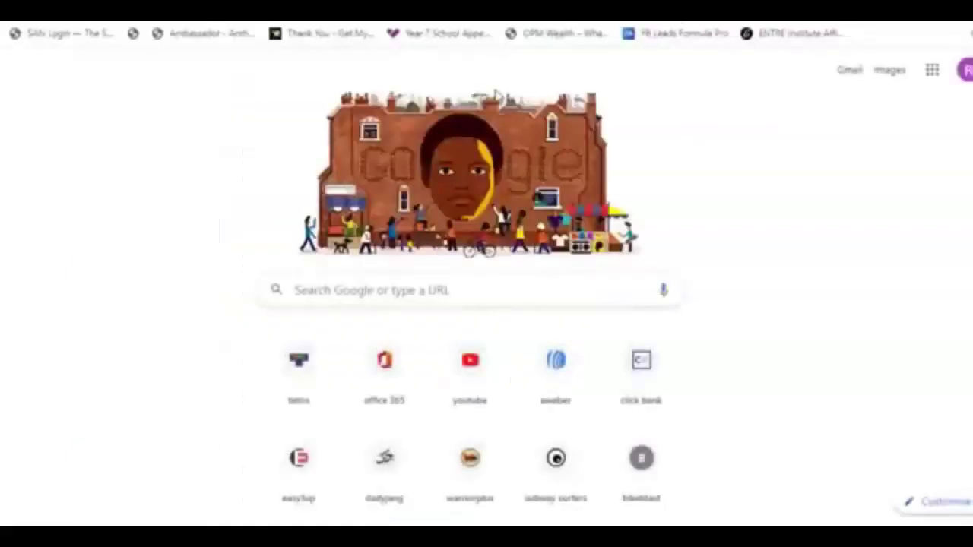
pyautogui.write('how t')
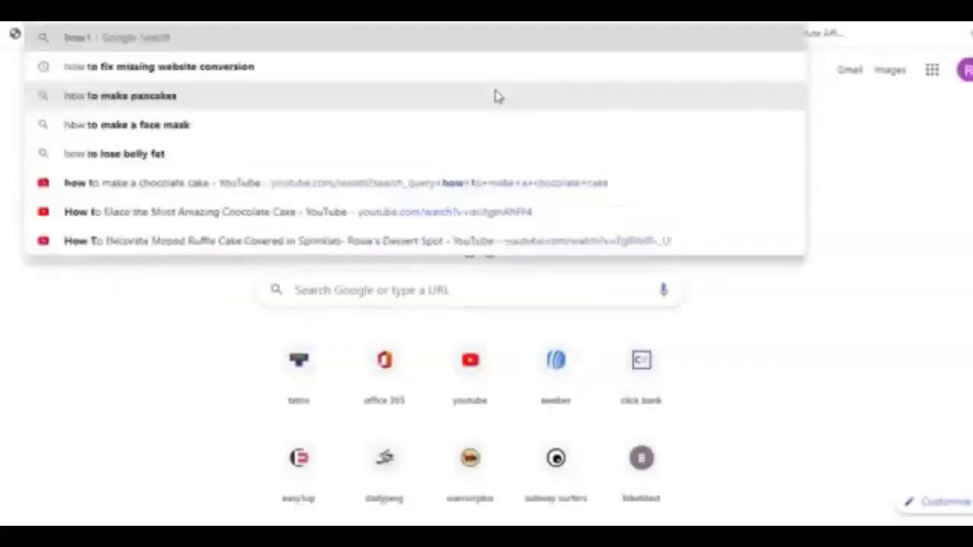
pyautogui.write('o make money onl')
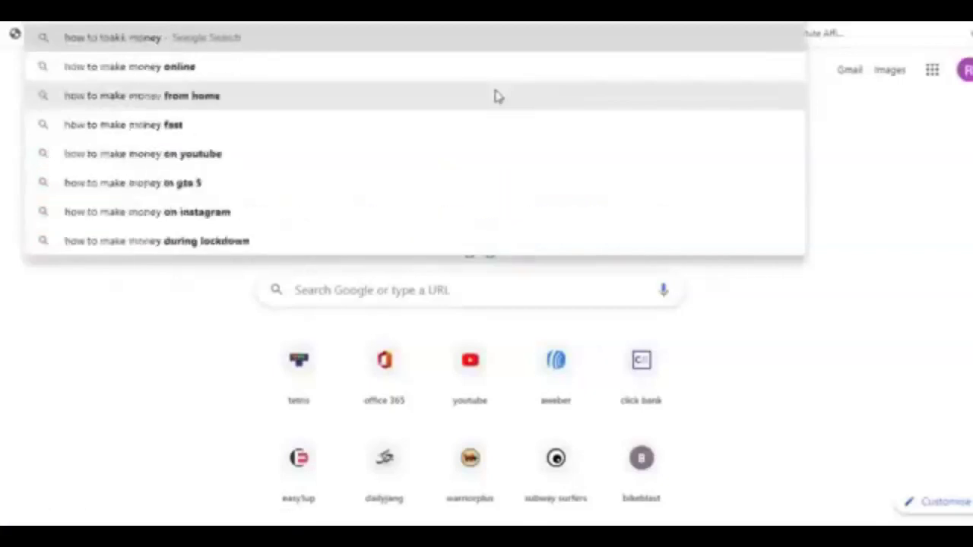
pyautogui.press('Return')
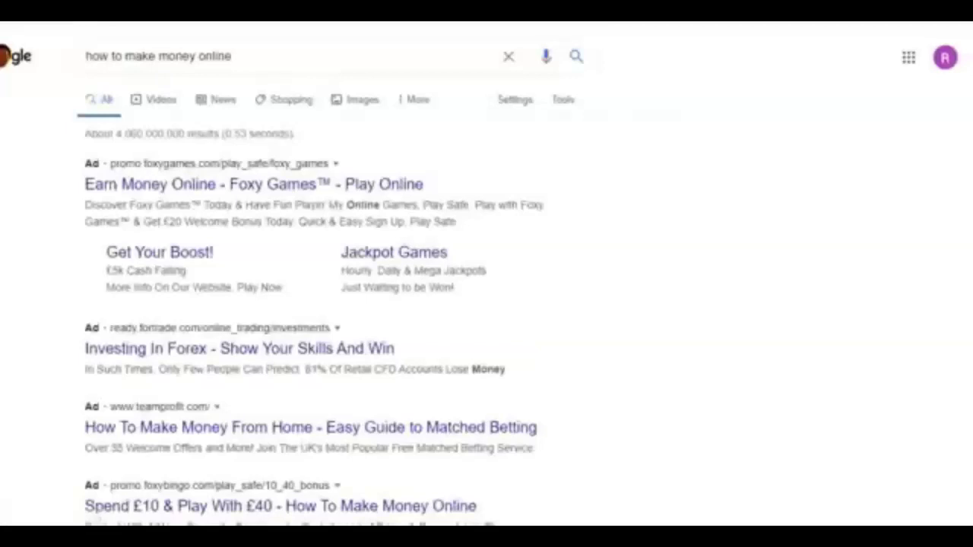
# Examine the ads, related keywords and People also ask questions on the search results page
pyautogui.scroll(-2, 695, 199)
pyautogui.scroll(1, 256, 76)
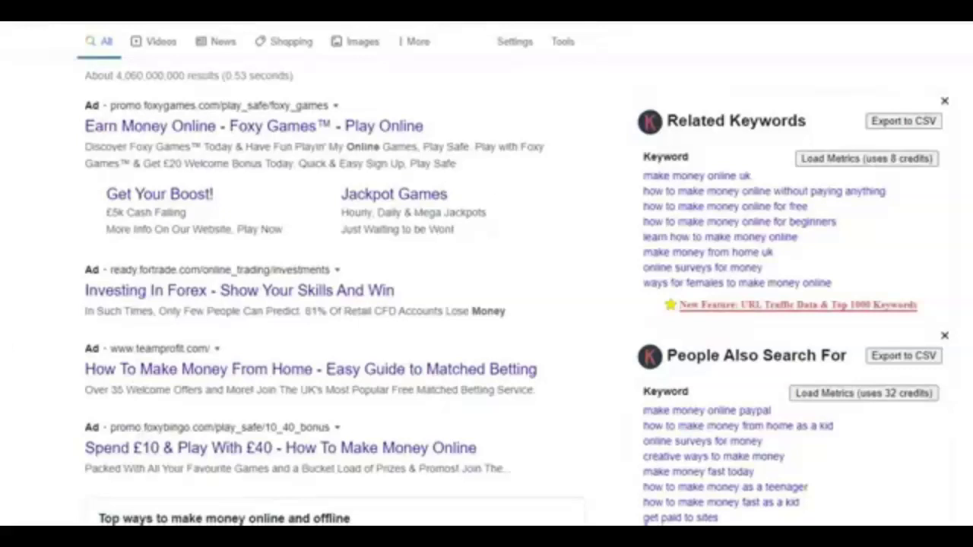
pyautogui.scroll(1, 701, 39)
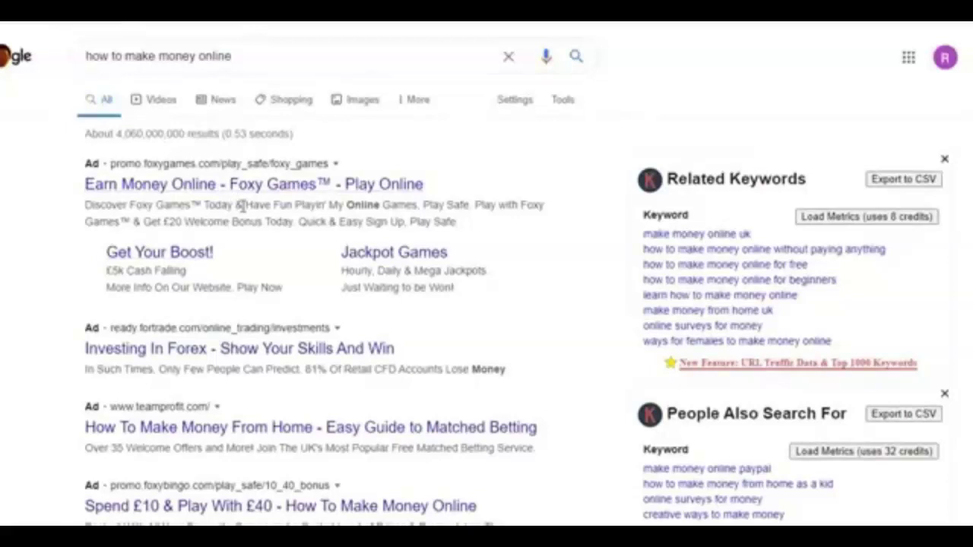
pyautogui.moveTo(245, 55); pyautogui.dragTo(86, 61)
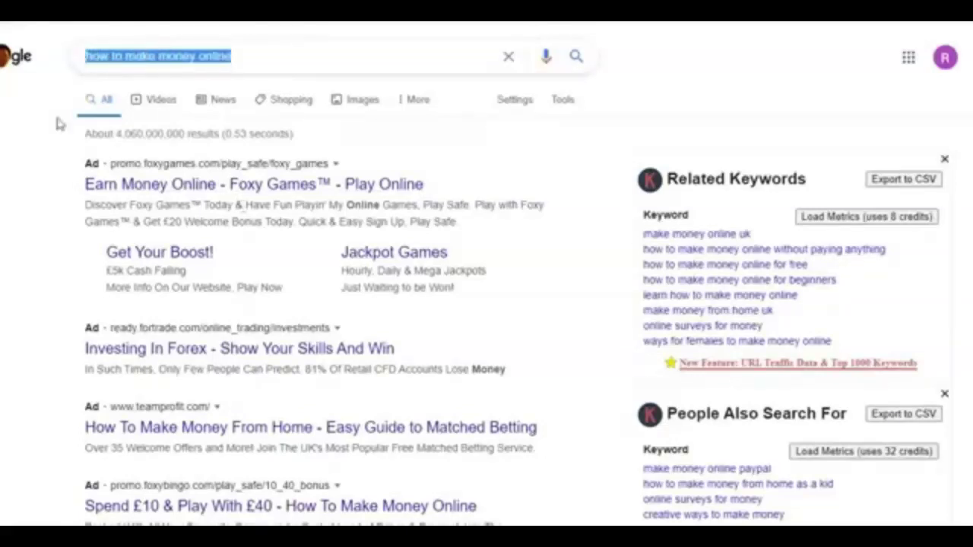
pyautogui.click(408, 133)
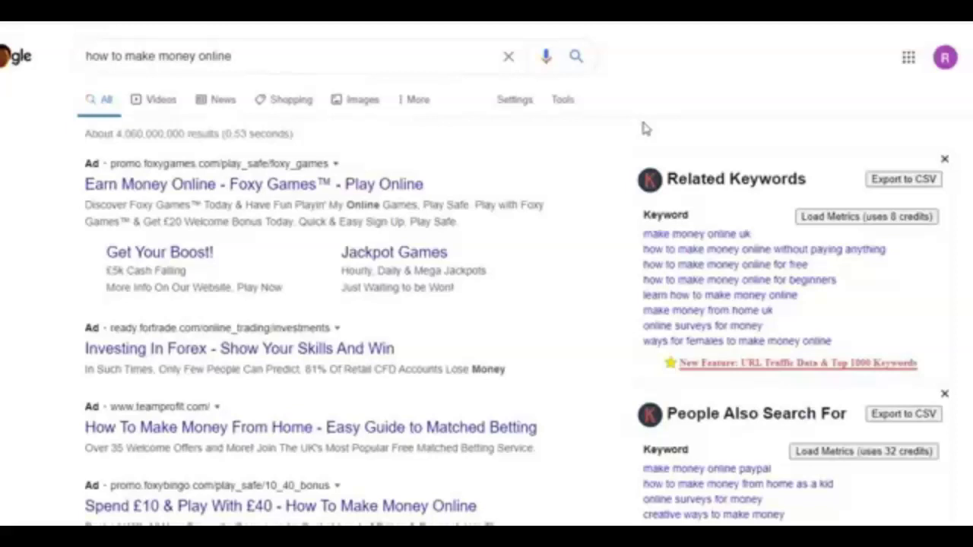
pyautogui.scroll(-8, 549, 137)
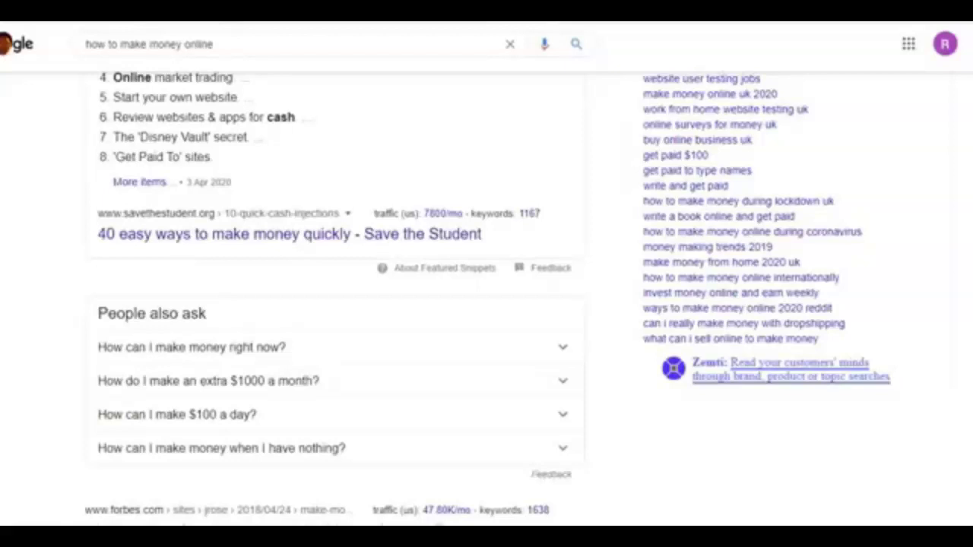
pyautogui.scroll(10, 498, 143)
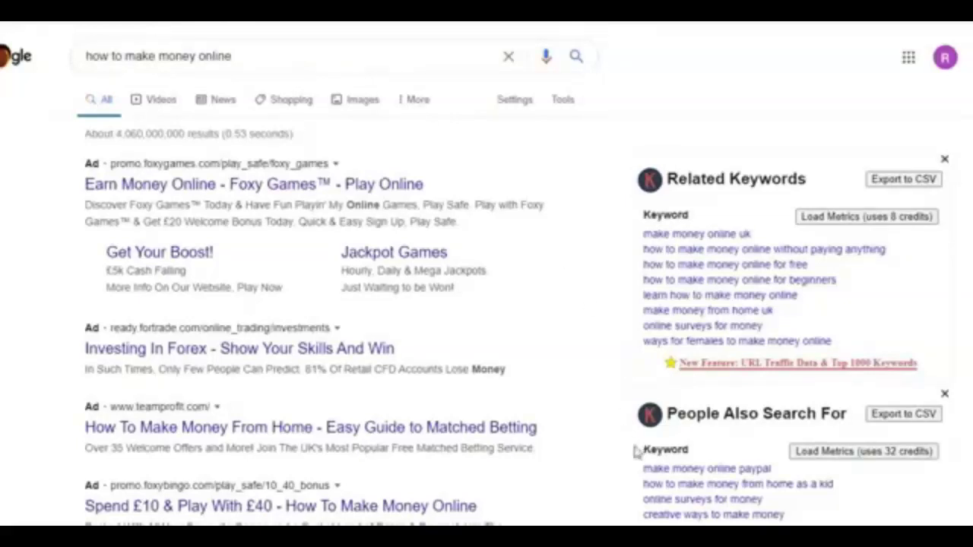
# Switch to Photos to view the ClickBank traffic, thumbnail and Action Takers Club images, and return to the Google results
pyautogui.moveTo(629, 532)
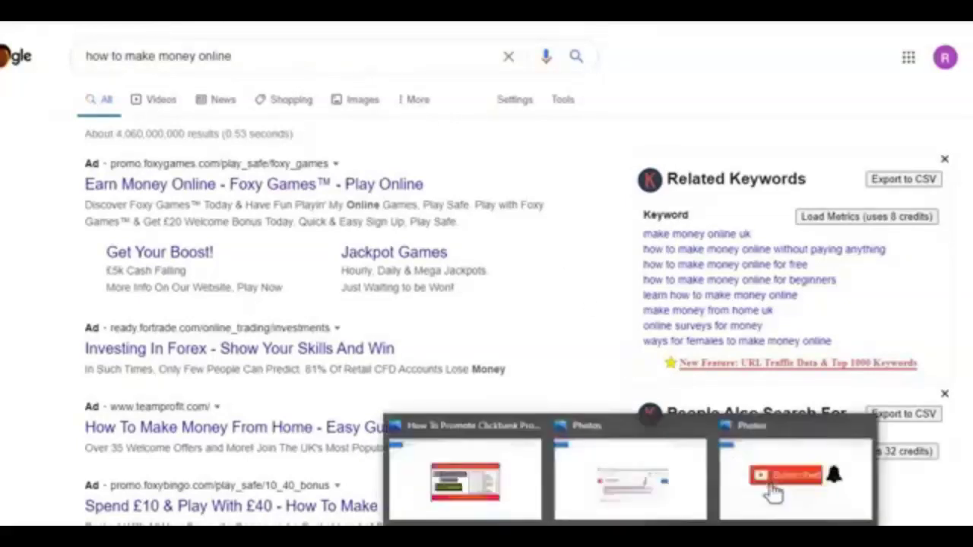
pyautogui.click(692, 494)
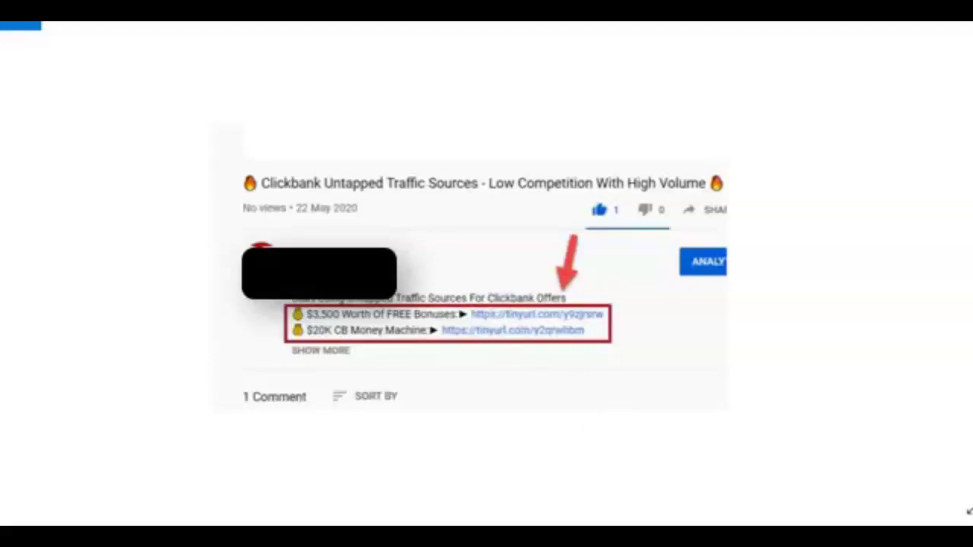
pyautogui.moveTo(771, 494)
pyautogui.click(591, 502)
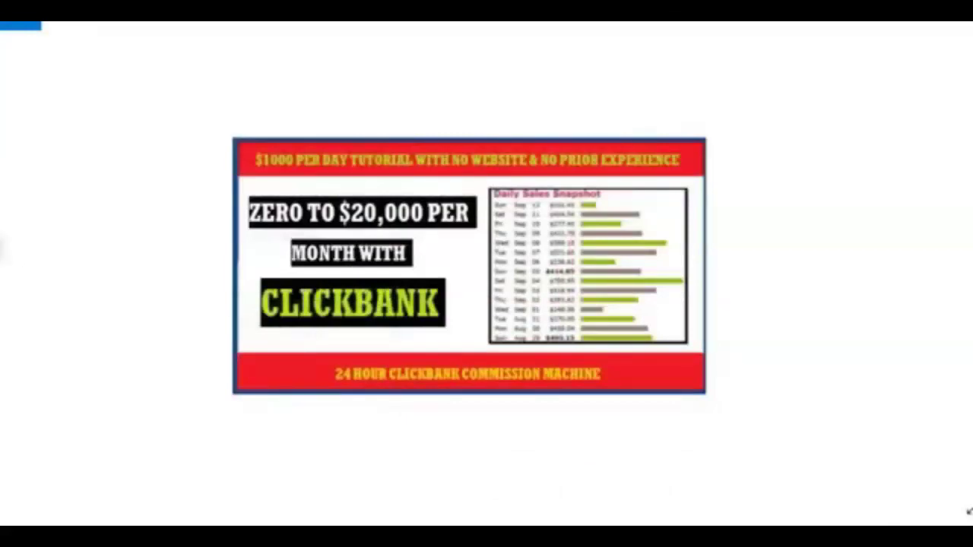
pyautogui.click(2, 249)
pyautogui.click(2, 250)
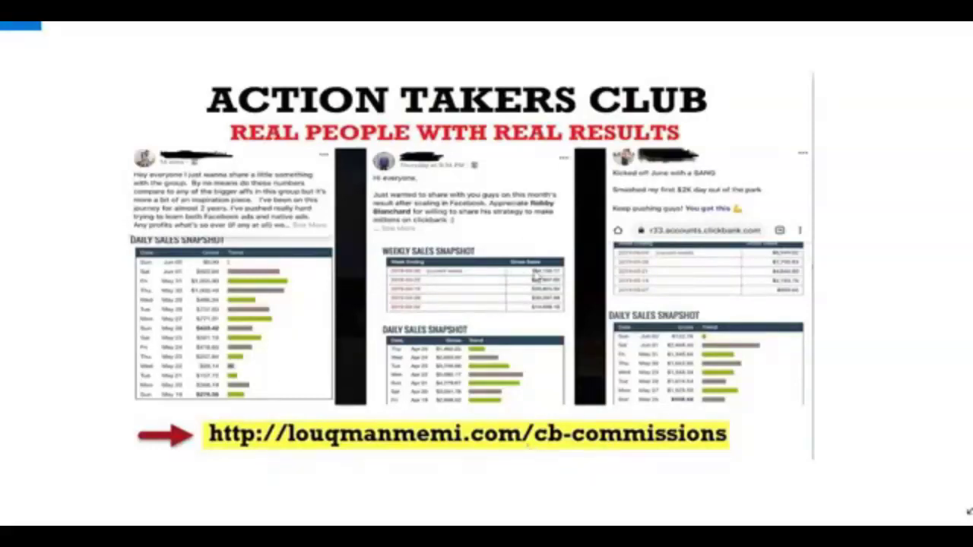
pyautogui.moveTo(338, 532)
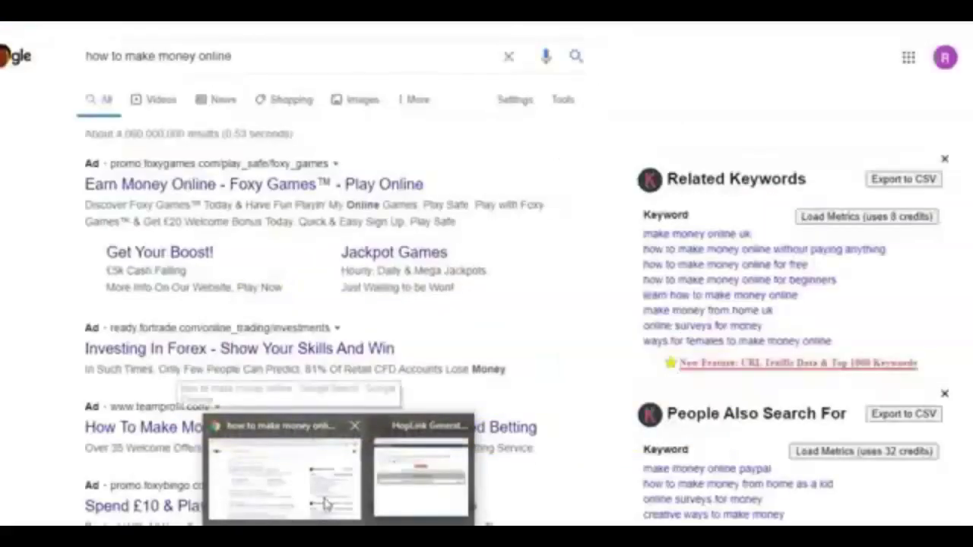
pyautogui.click(327, 504)
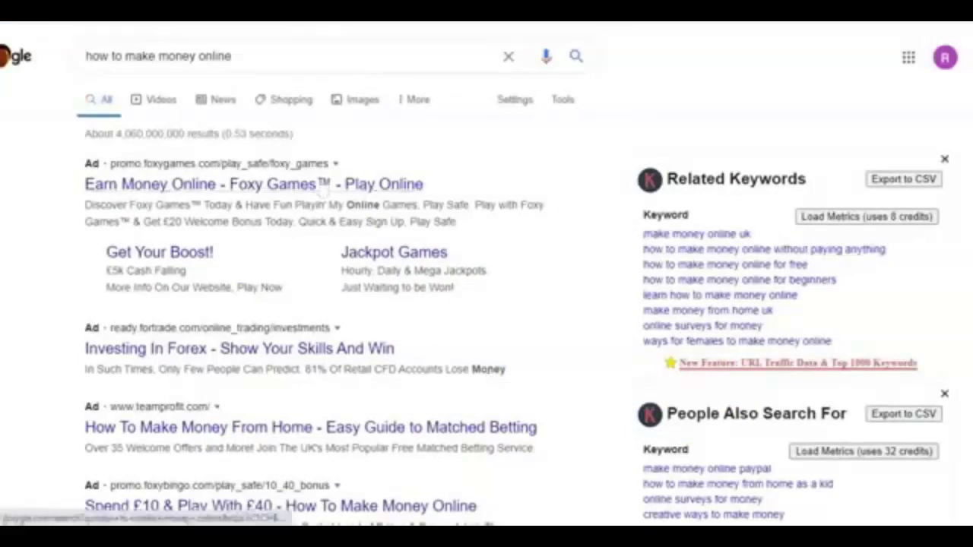
# Switch to Google Ads and look through the tools and settings overview and the campaign creation options
pyautogui.click(174, 15)
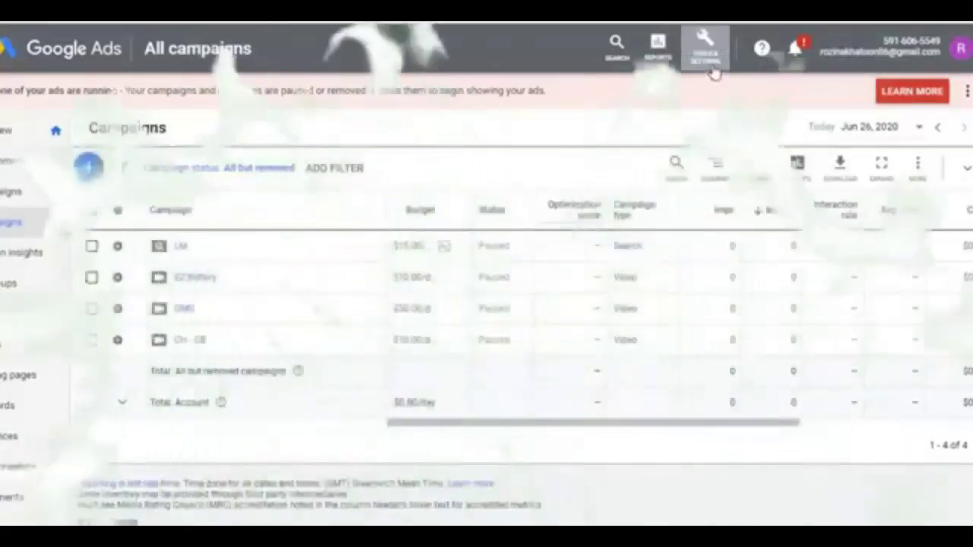
pyautogui.click(713, 68)
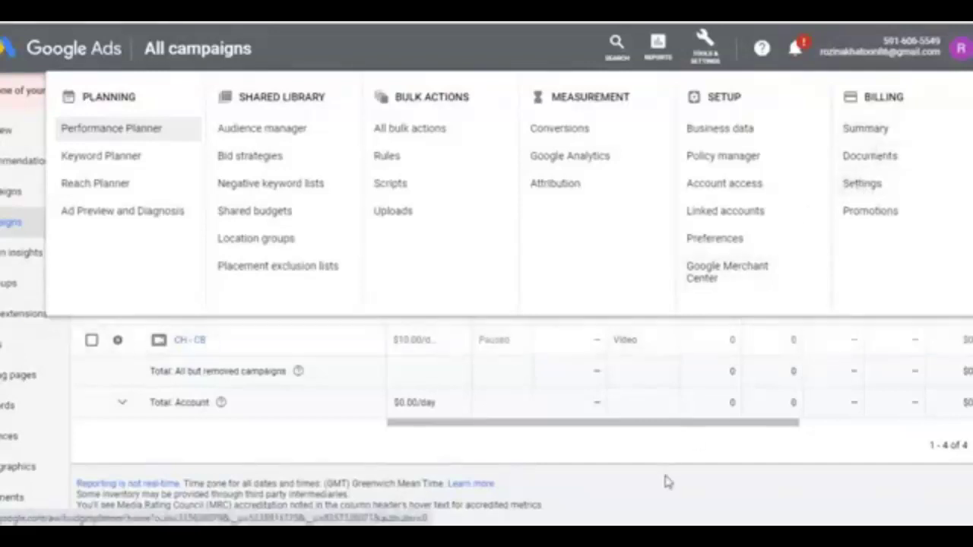
pyautogui.click(684, 491)
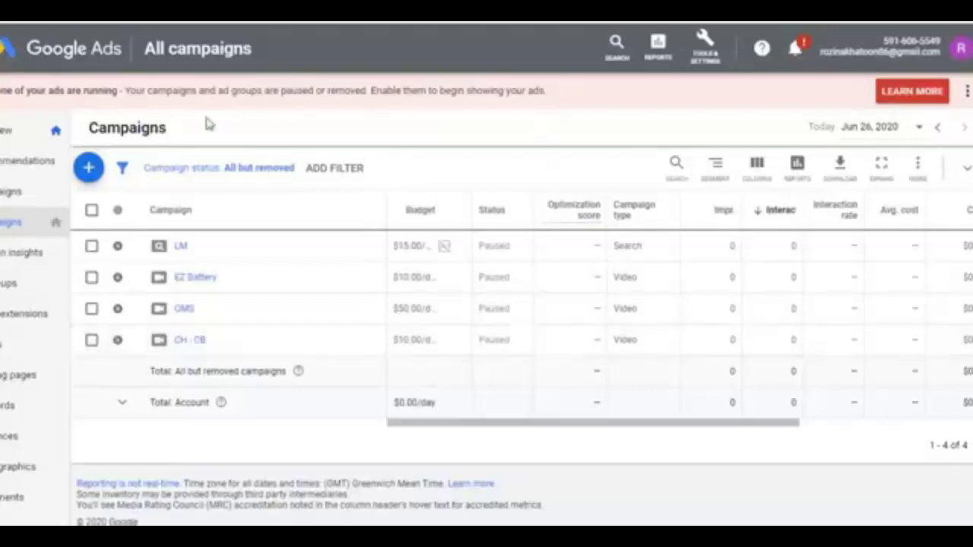
pyautogui.click(89, 173)
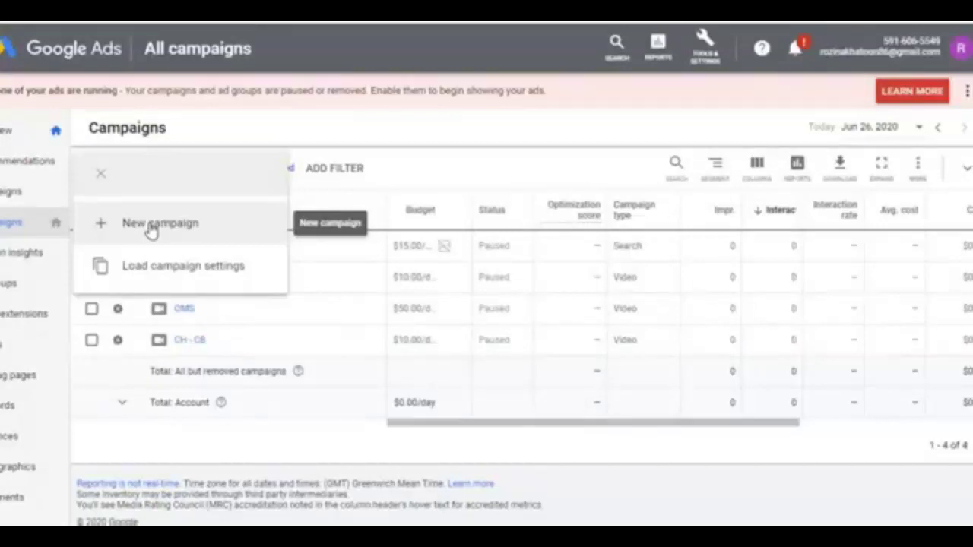
pyautogui.click(458, 163)
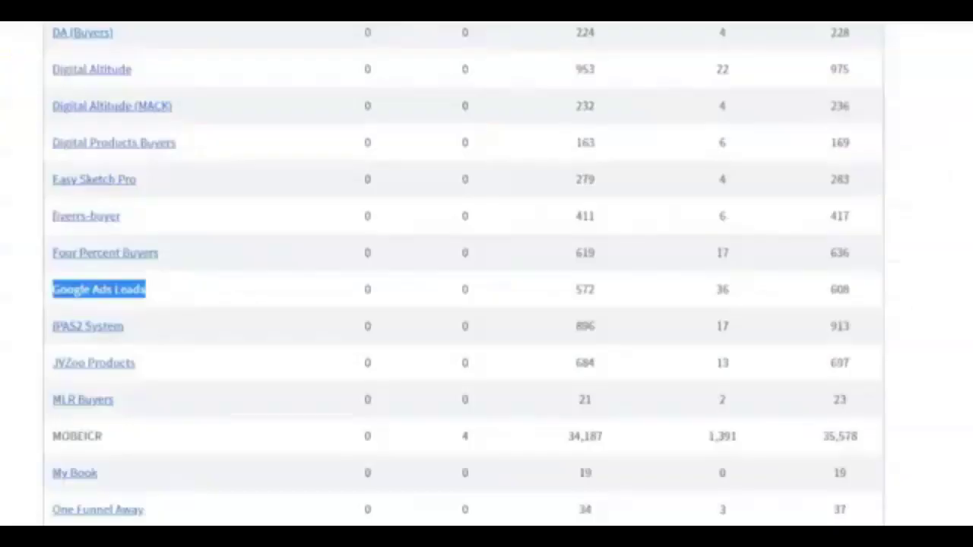
# Examine the subscriber figures for the Google Ads Leads list in the email list table
pyautogui.click(953, 315)
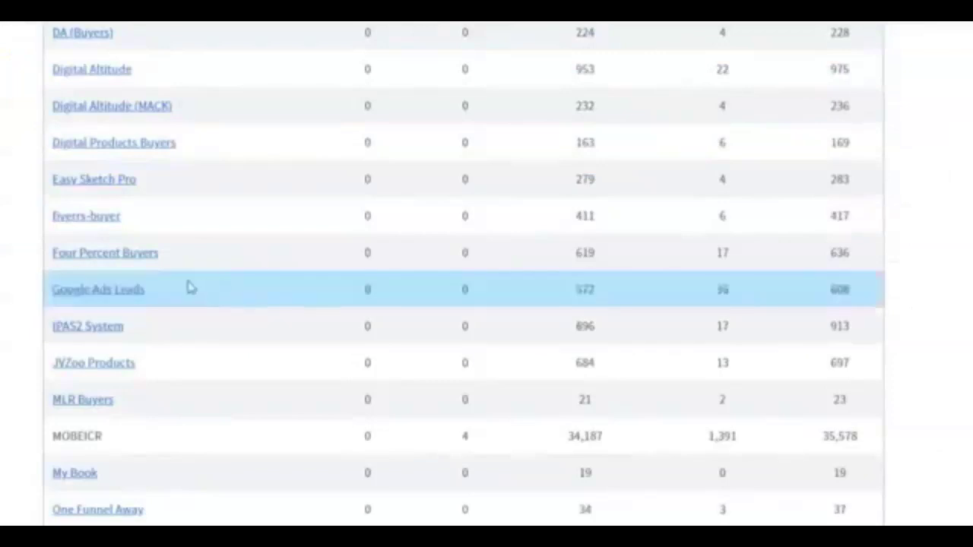
pyautogui.moveTo(165, 297); pyautogui.dragTo(52, 291)
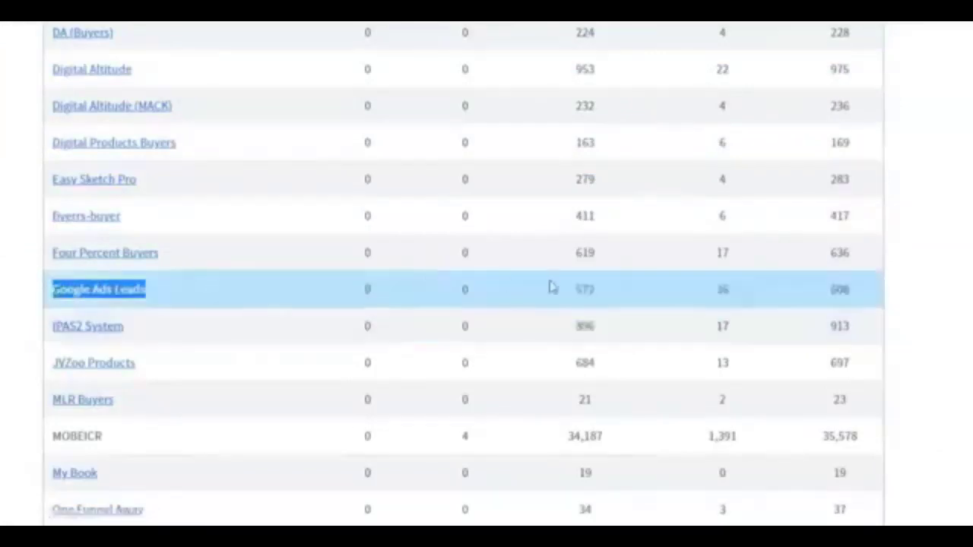
pyautogui.click(617, 294)
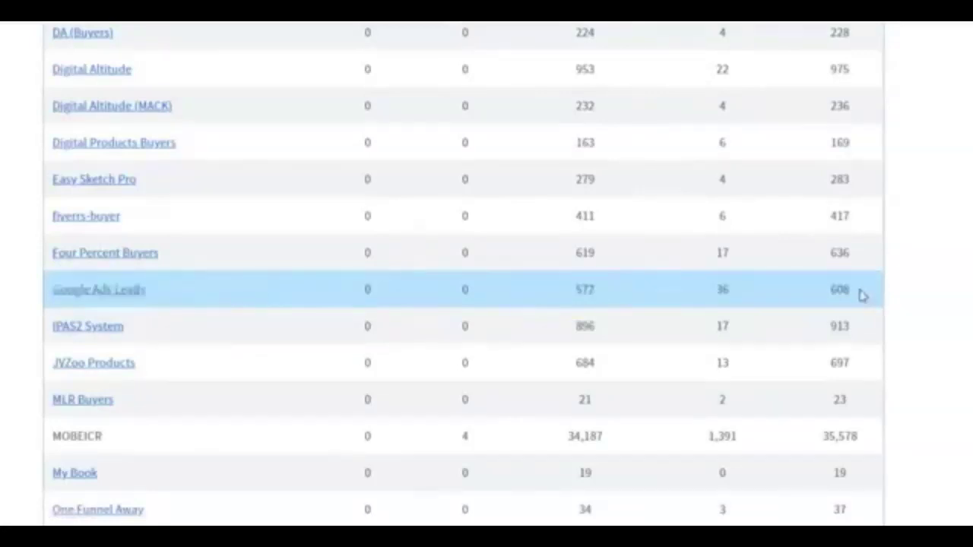
pyautogui.doubleClick(578, 289)
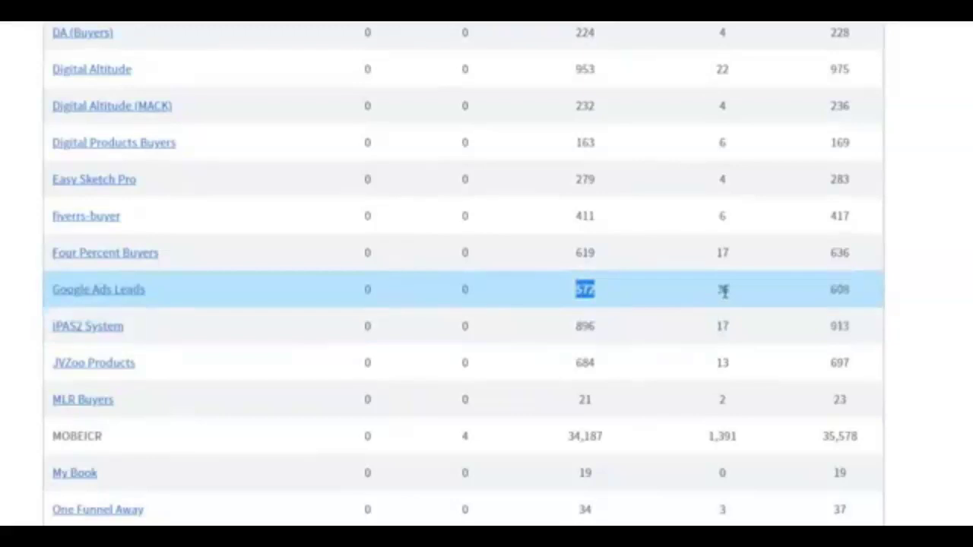
pyautogui.click(947, 296)
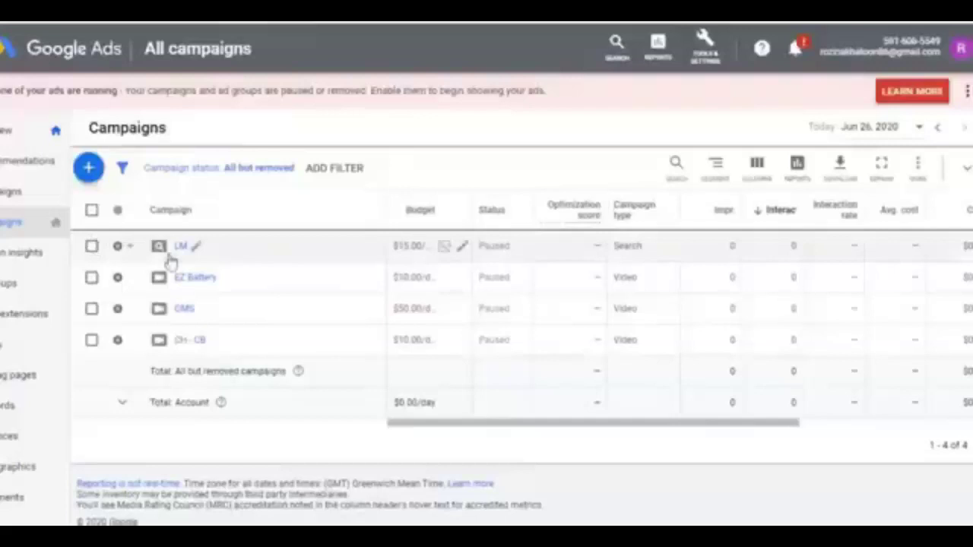
# Start creating a new campaign in the Google Ads account
pyautogui.click(88, 169)
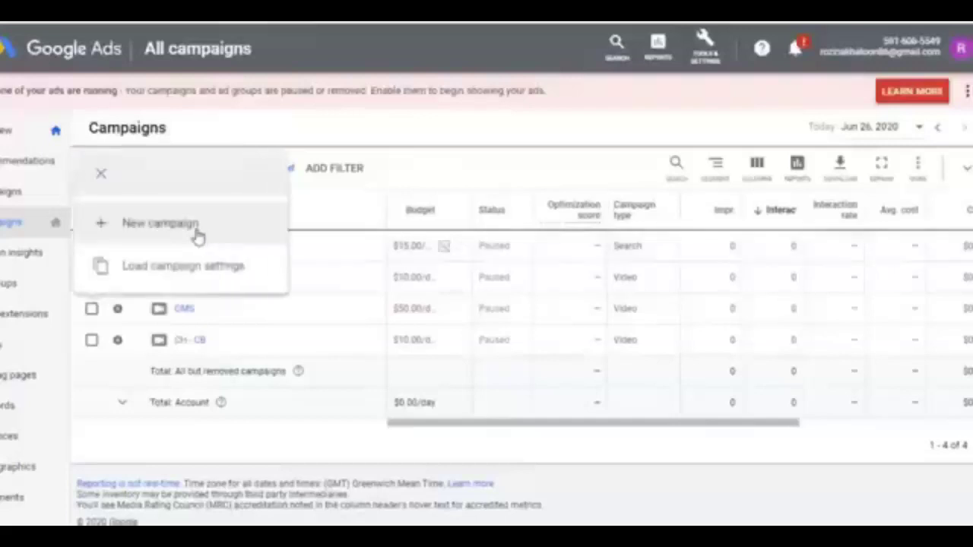
pyautogui.click(200, 235)
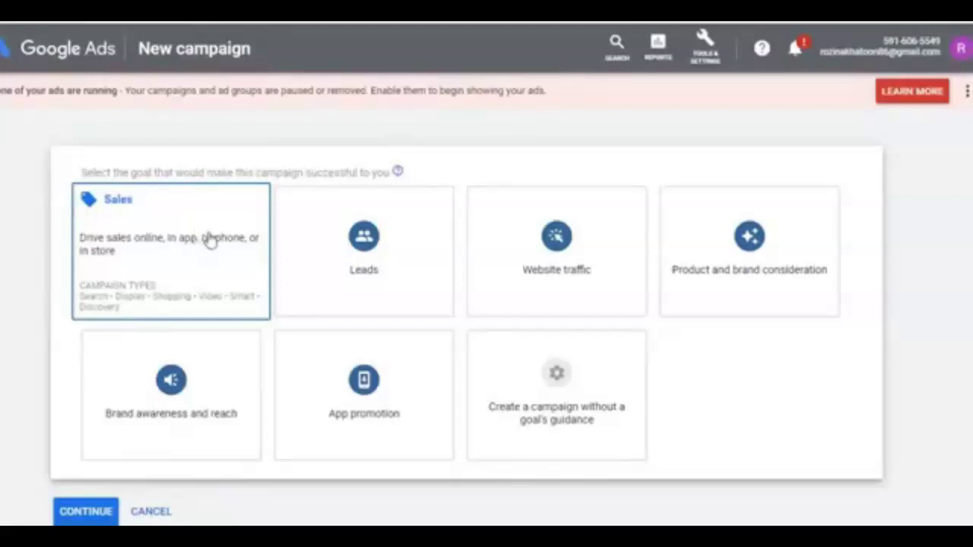
# Choose Website traffic as the campaign goal and Search as the campaign type
pyautogui.click(493, 297)
pyautogui.click(537, 228)
pyautogui.click(537, 228)
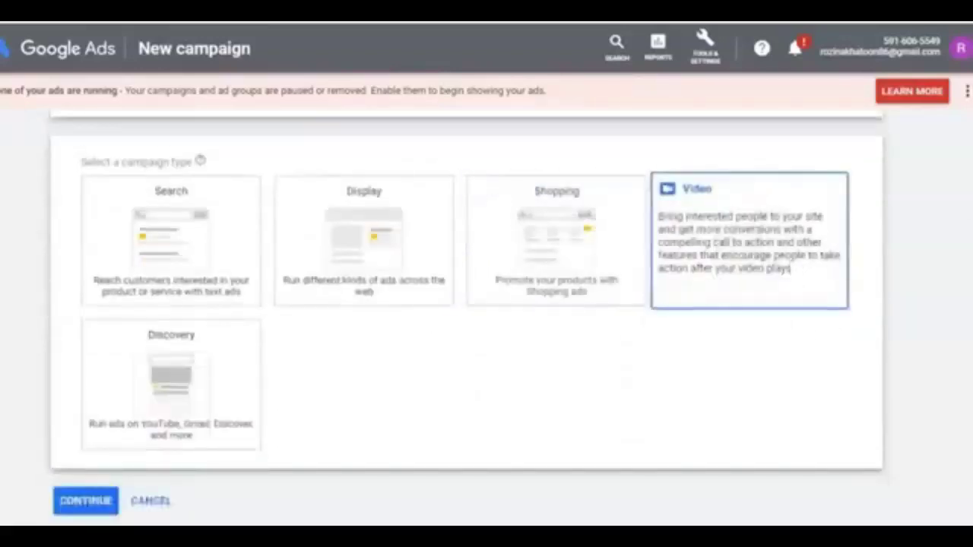
pyautogui.moveTo(766, 257)
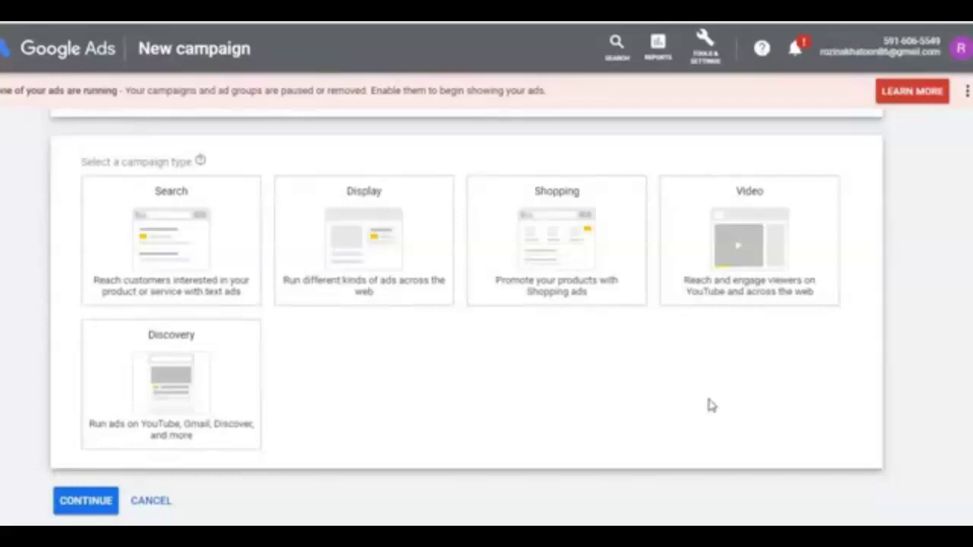
pyautogui.moveTo(738, 280)
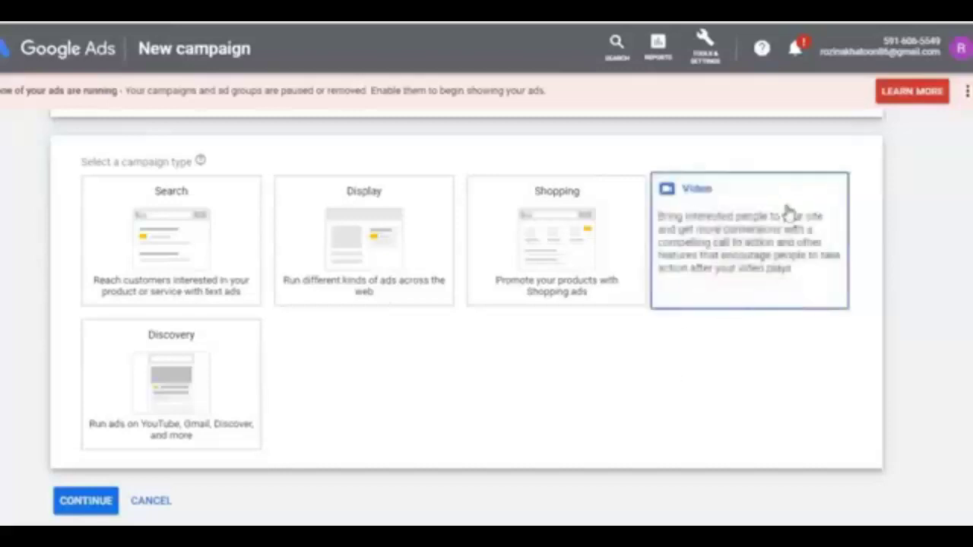
pyautogui.click(179, 249)
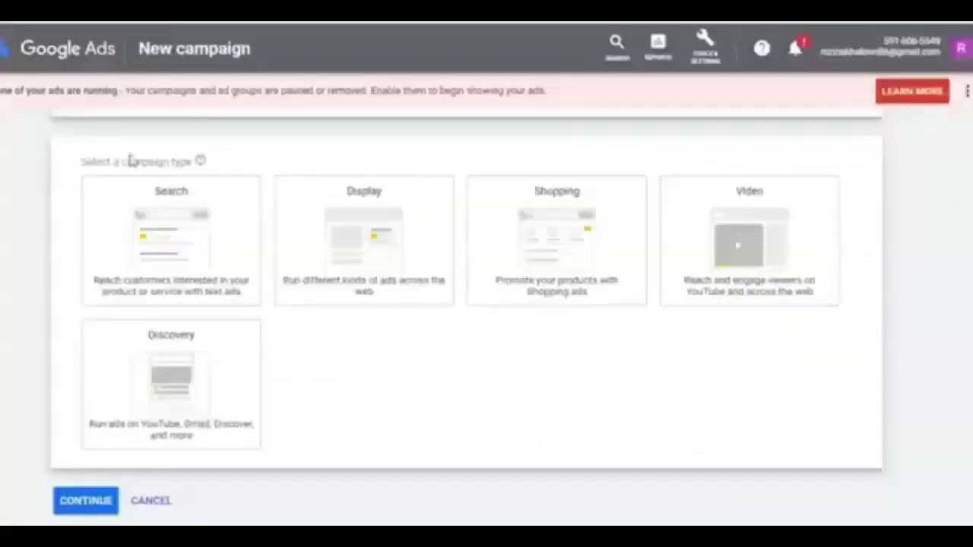
pyautogui.click(184, 251)
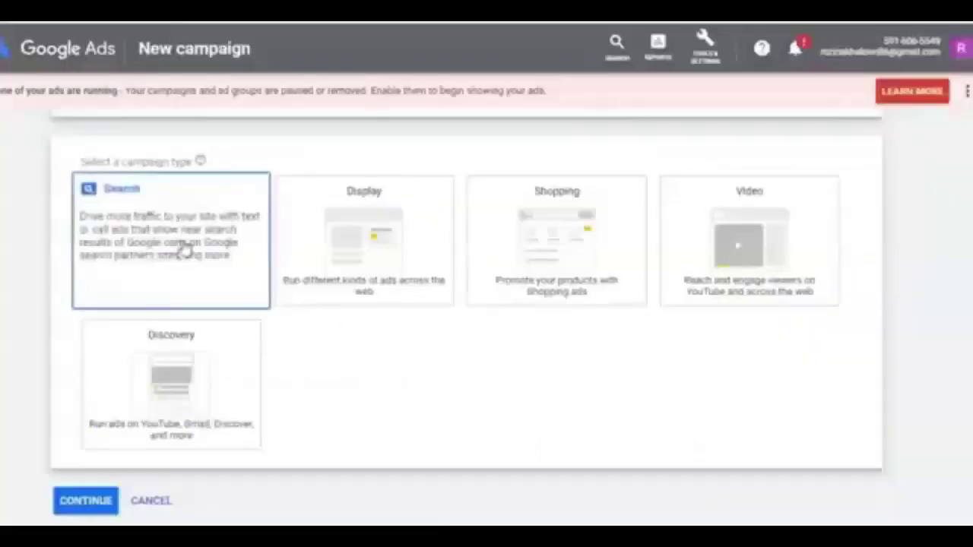
# Leave the business website blank and continue to the campaign settings without creating a conversion action
pyautogui.scroll(-3, 182, 249)
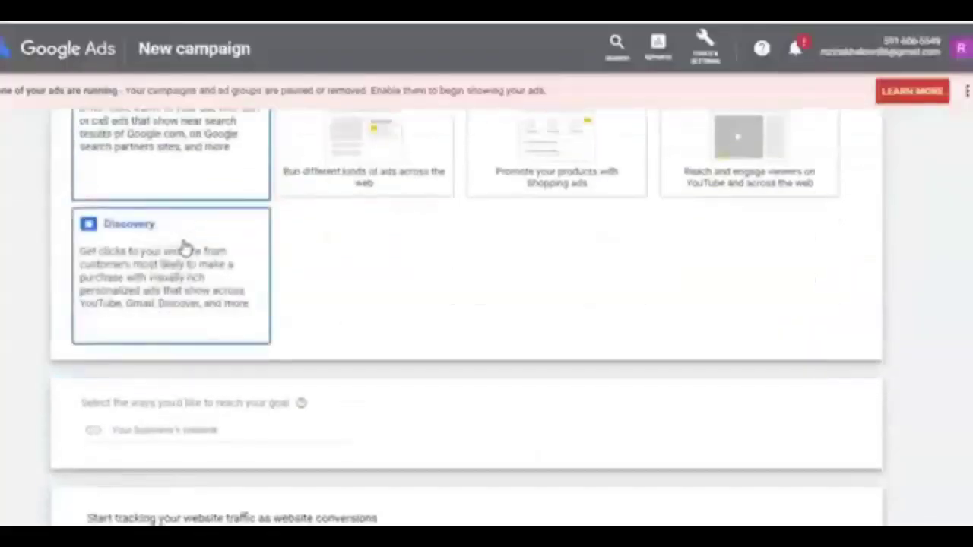
pyautogui.click(228, 430)
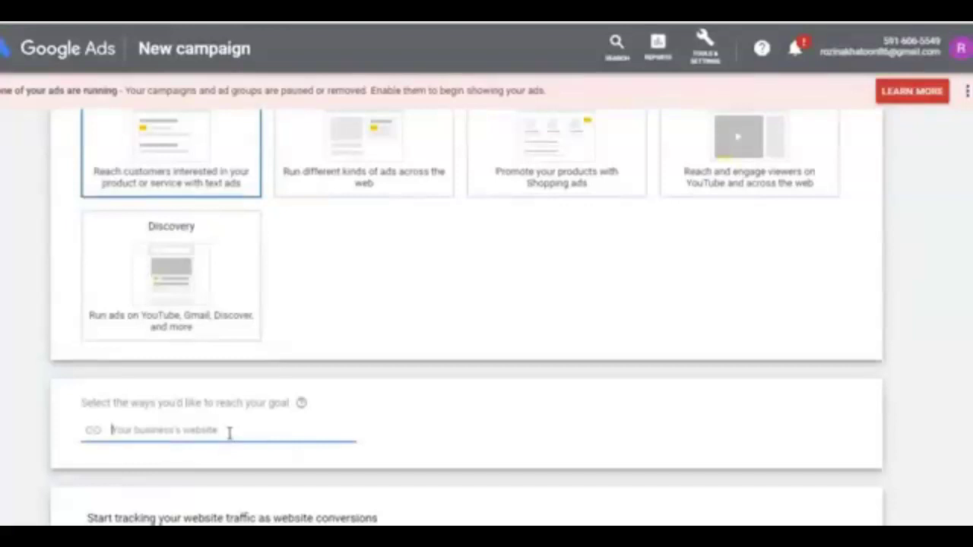
pyautogui.scroll(-4, 412, 372)
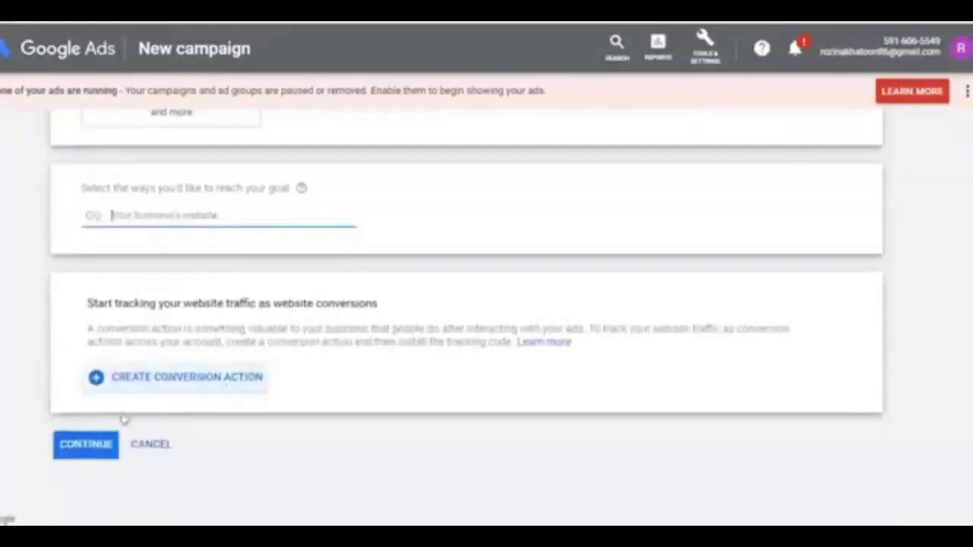
pyautogui.click(86, 445)
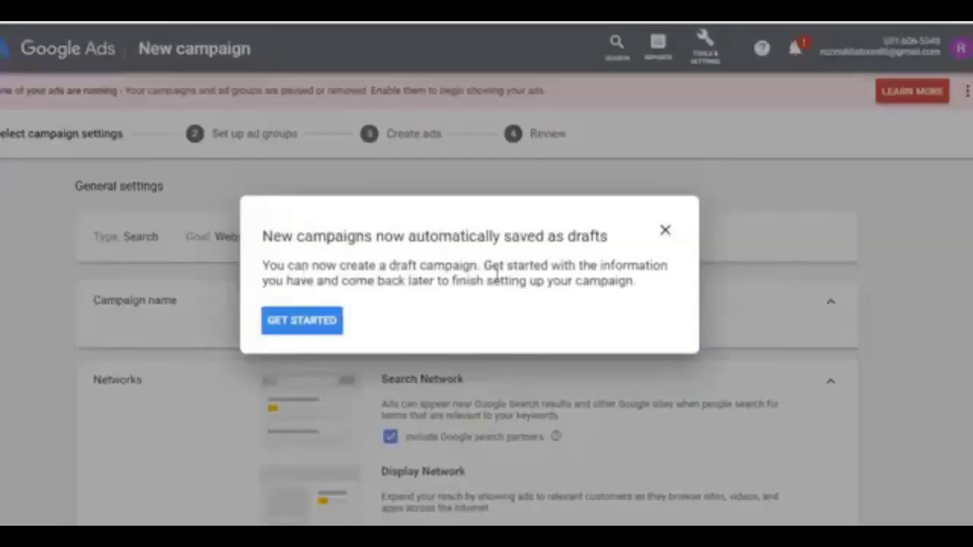
# Start the introductory guide on draft campaigns and dismiss it to reach the general settings
pyautogui.click(665, 231)
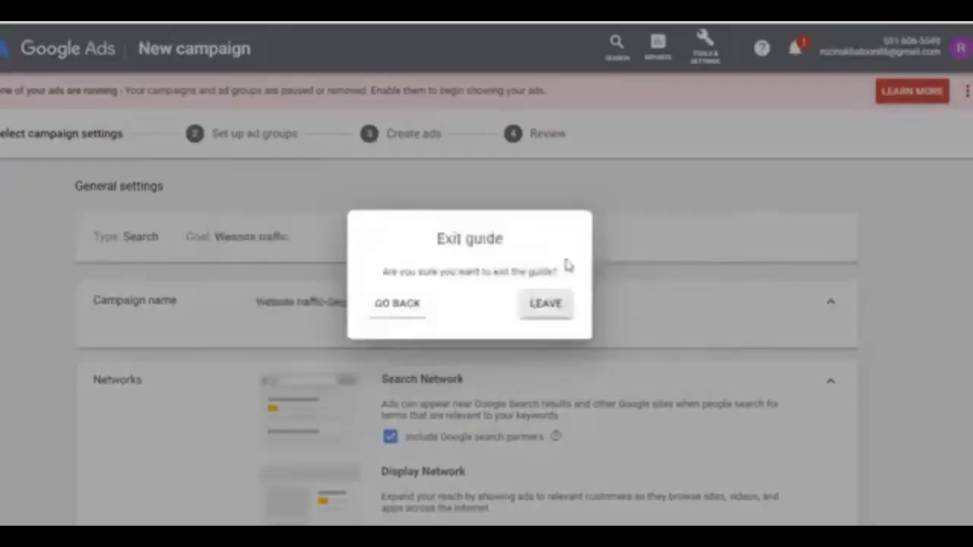
pyautogui.click(416, 303)
pyautogui.click(317, 321)
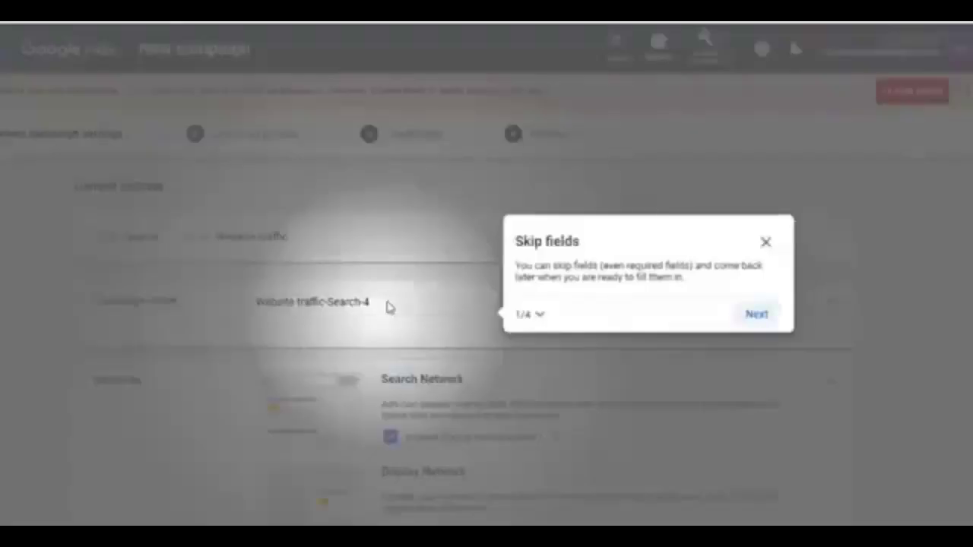
pyautogui.click(764, 319)
pyautogui.click(628, 224)
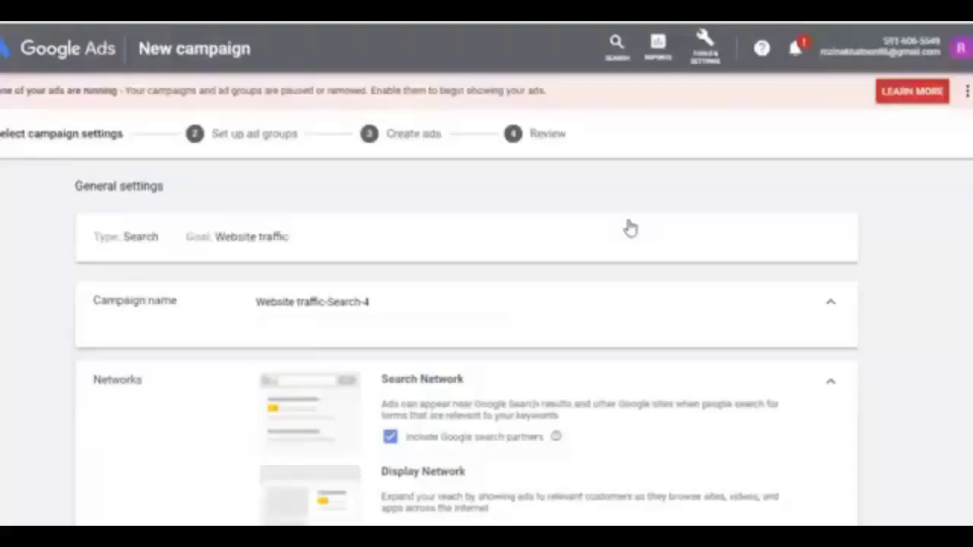
# Rename the campaign as TEST CB YT
pyautogui.click(400, 299)
pyautogui.moveTo(381, 302); pyautogui.dragTo(211, 301)
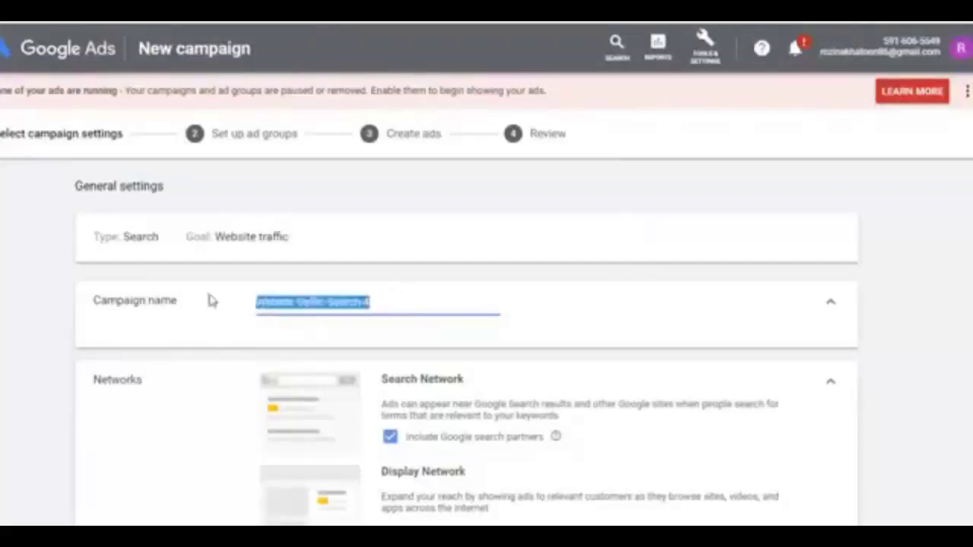
pyautogui.write('T')
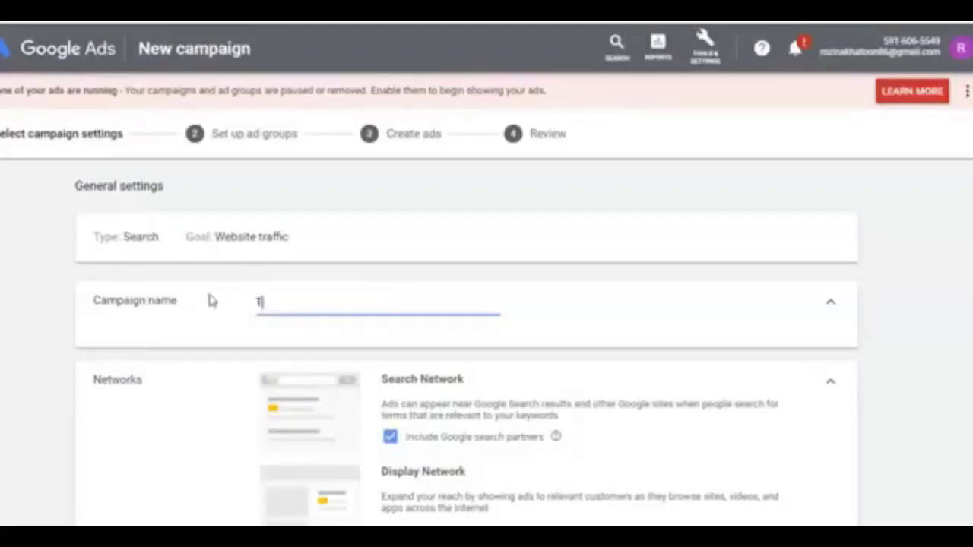
pyautogui.write('EST CB YT')
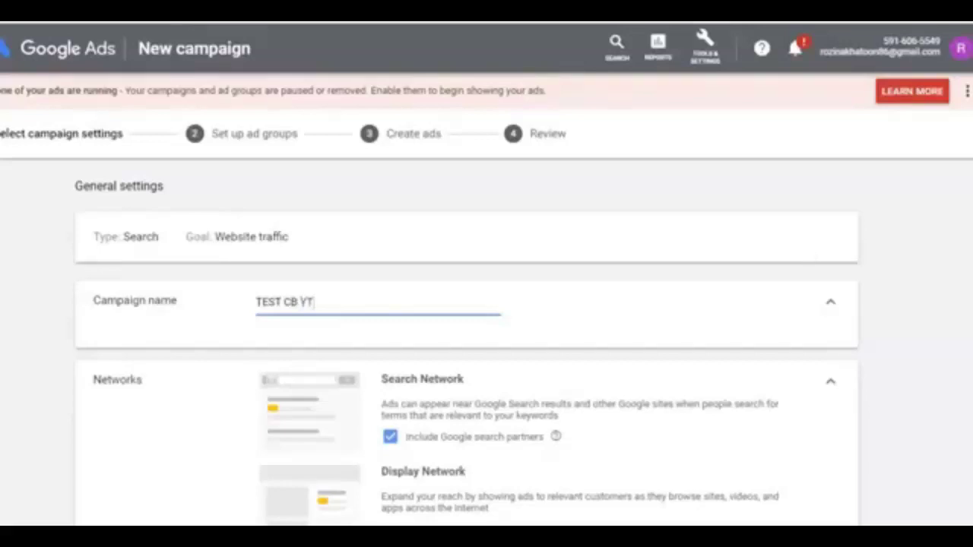
# Exclude the Google Display Network and Google search partners from the campaign's networks
pyautogui.scroll(-3, 507, 178)
pyautogui.scroll(1, 507, 178)
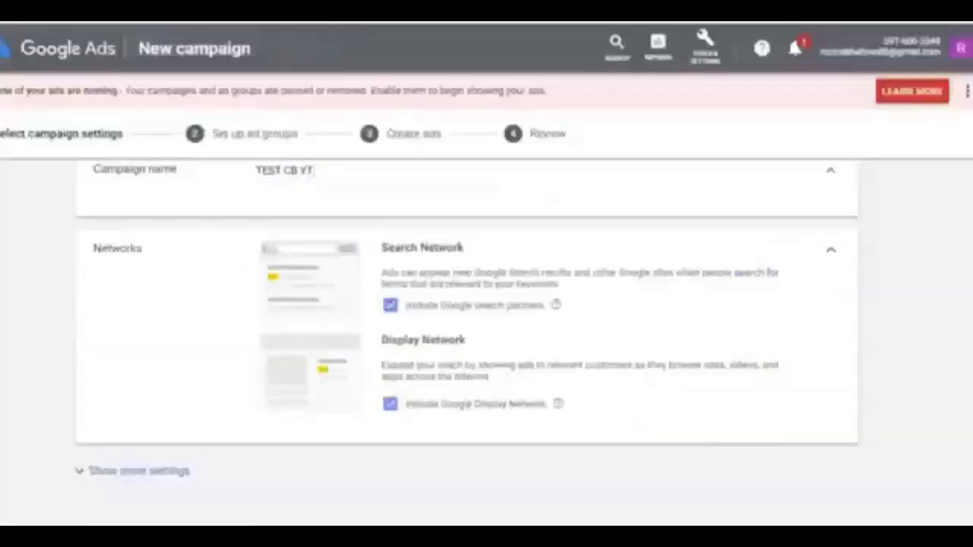
pyautogui.click(167, 11)
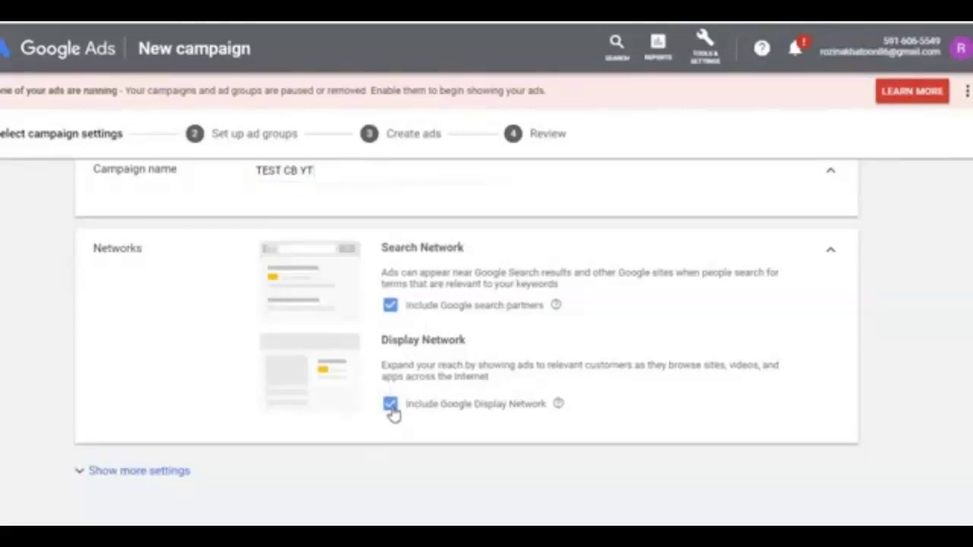
pyautogui.click(390, 405)
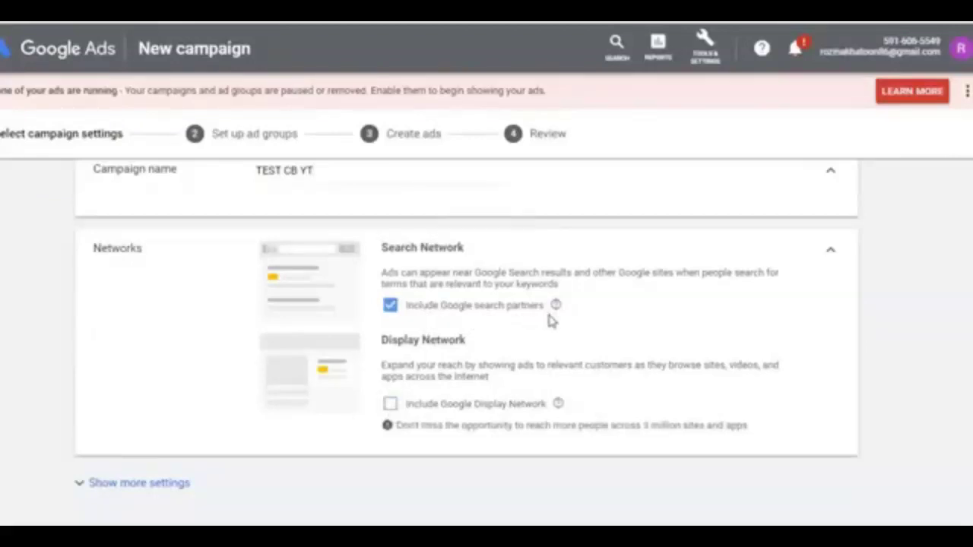
pyautogui.click(391, 307)
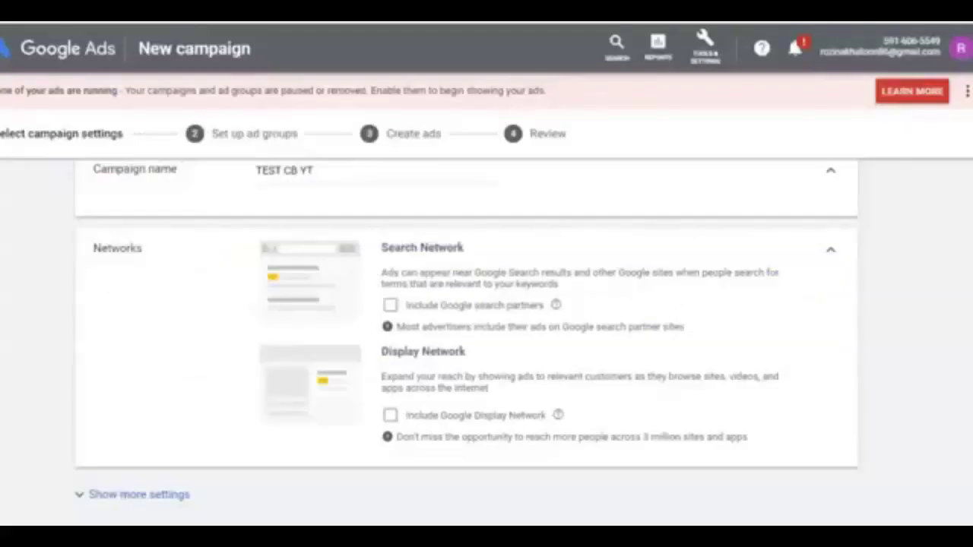
# Switch the location targeting to custom locations and add the United States as a targeted country
pyautogui.scroll(-4, 465, 342)
pyautogui.scroll(-1, 463, 321)
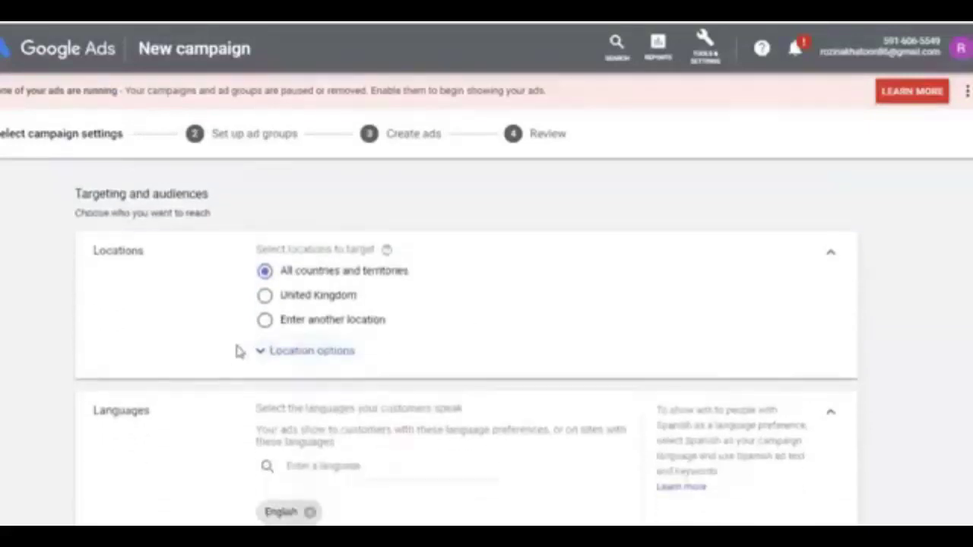
pyautogui.click(265, 320)
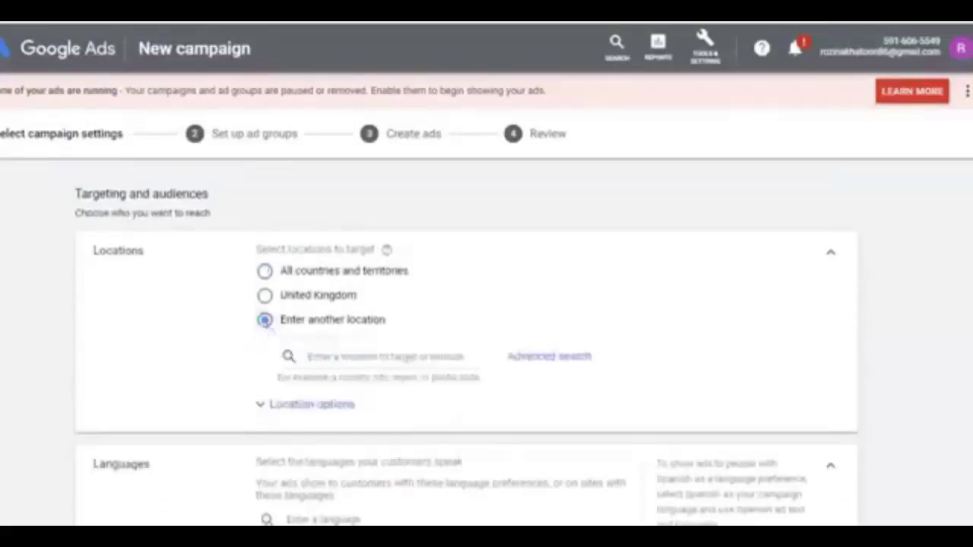
pyautogui.scroll(-1, 465, 342)
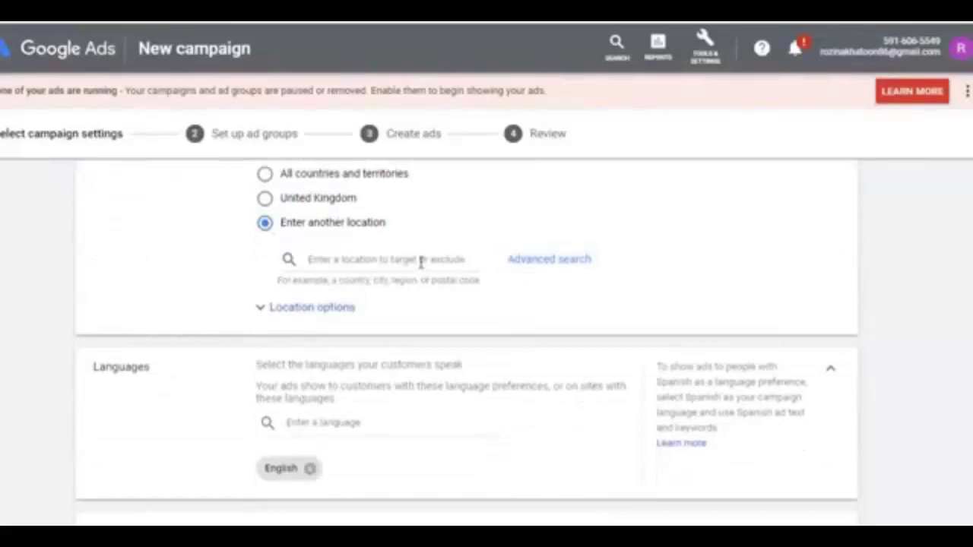
pyautogui.click(421, 261)
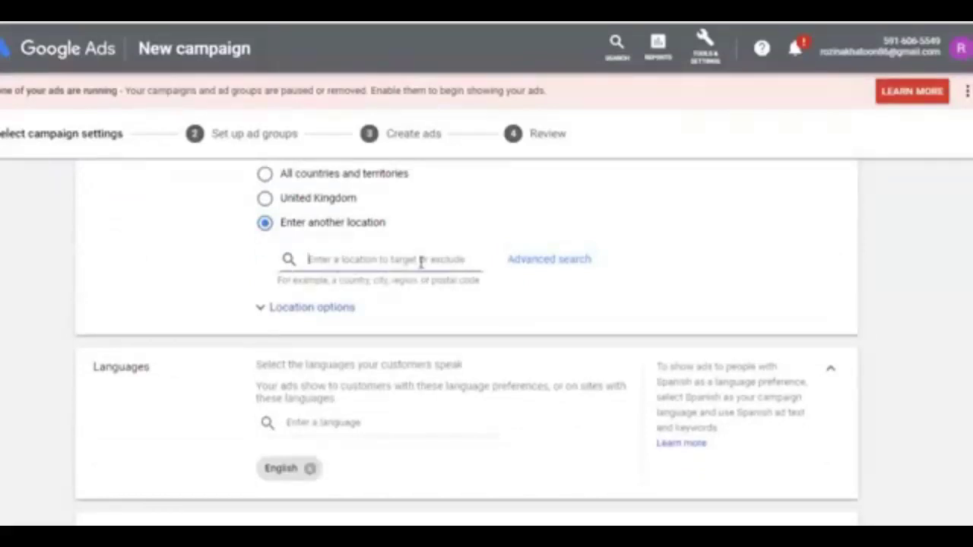
pyautogui.write('uni')
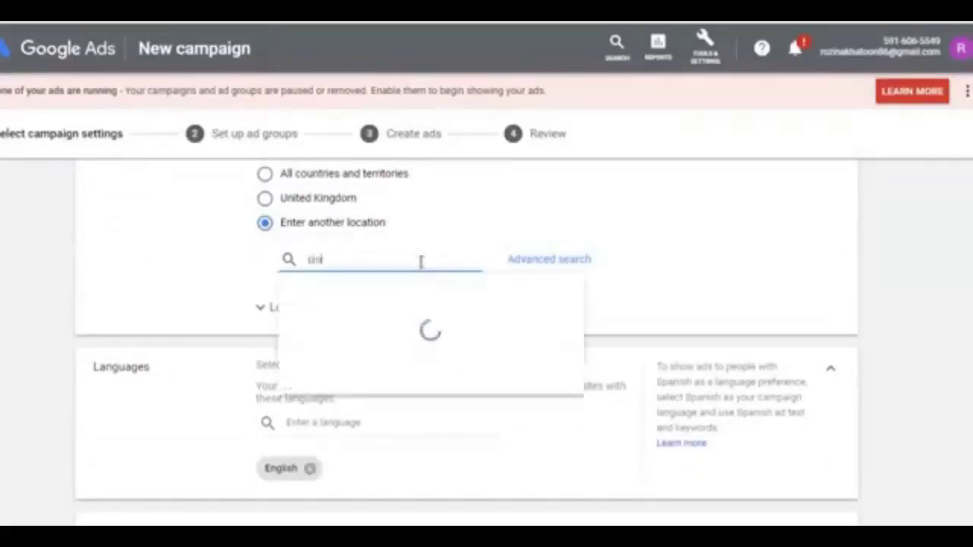
pyautogui.write('ted s')
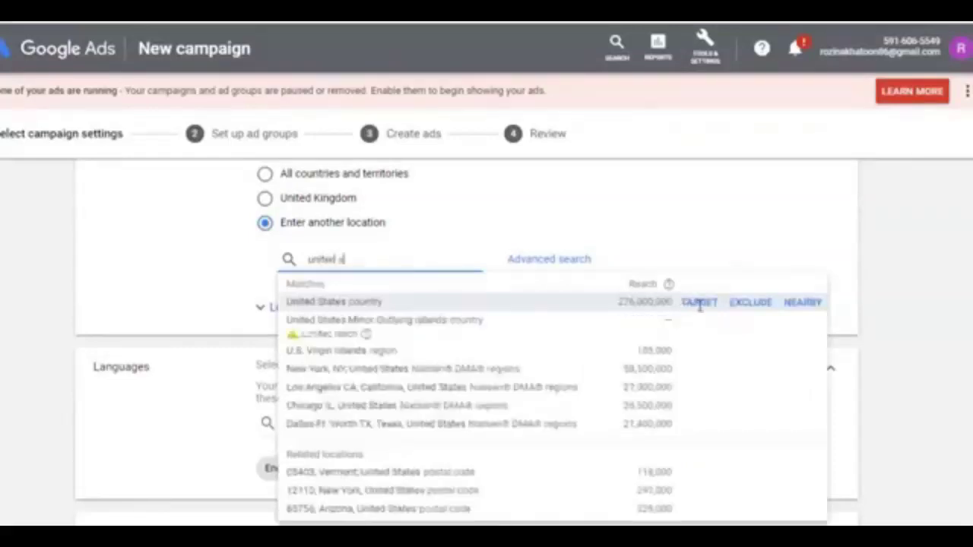
pyautogui.click(699, 303)
# Add the United Kingdom and Canada as targeted countries
pyautogui.click(391, 322)
pyautogui.write('ukited kin')
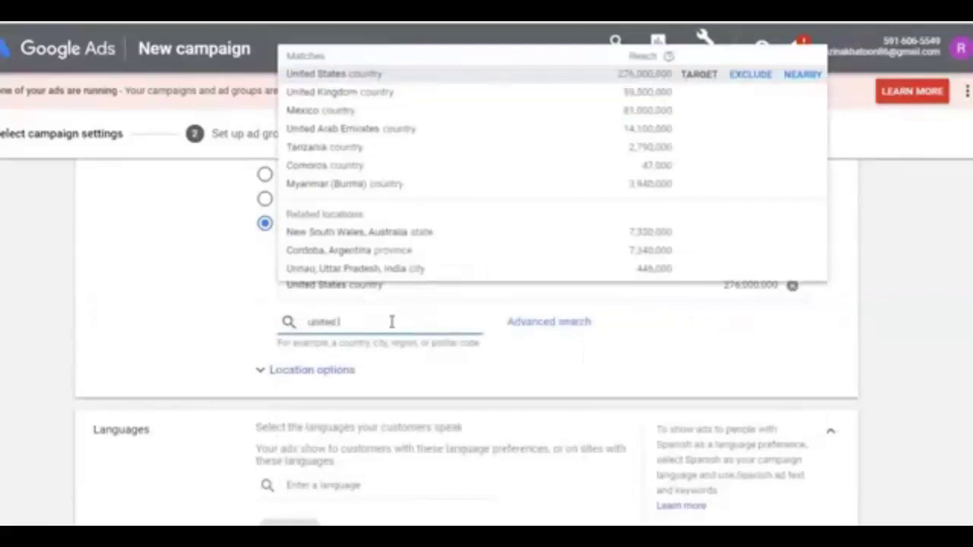
pyautogui.click(700, 75)
pyautogui.click(372, 342)
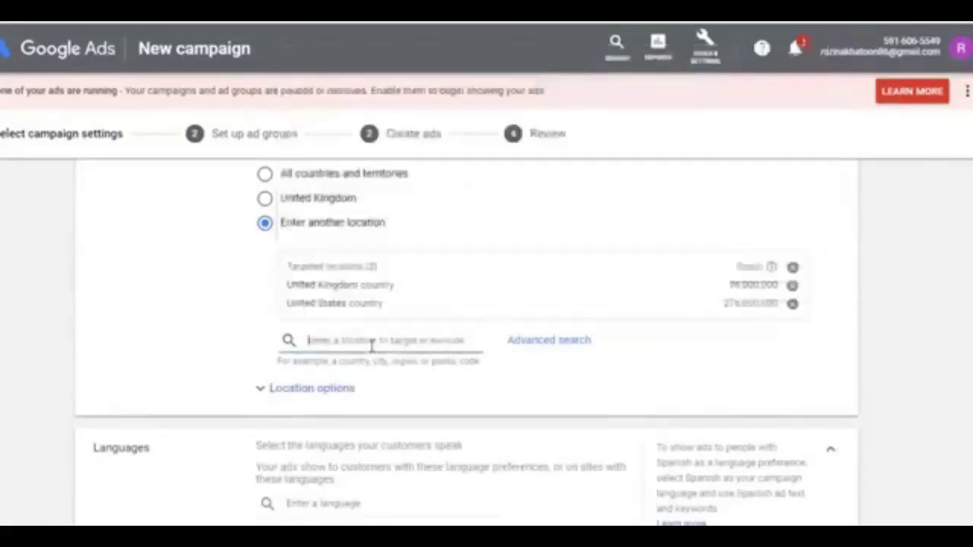
pyautogui.write('canad')
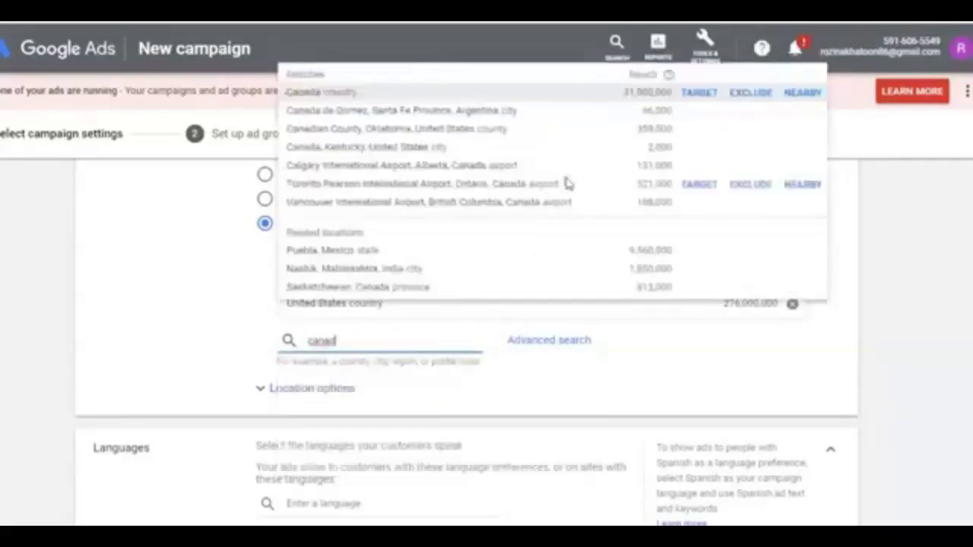
pyautogui.click(700, 93)
# Add Australia and New Zealand as targeted countries
pyautogui.click(365, 358)
pyautogui.write('kistral')
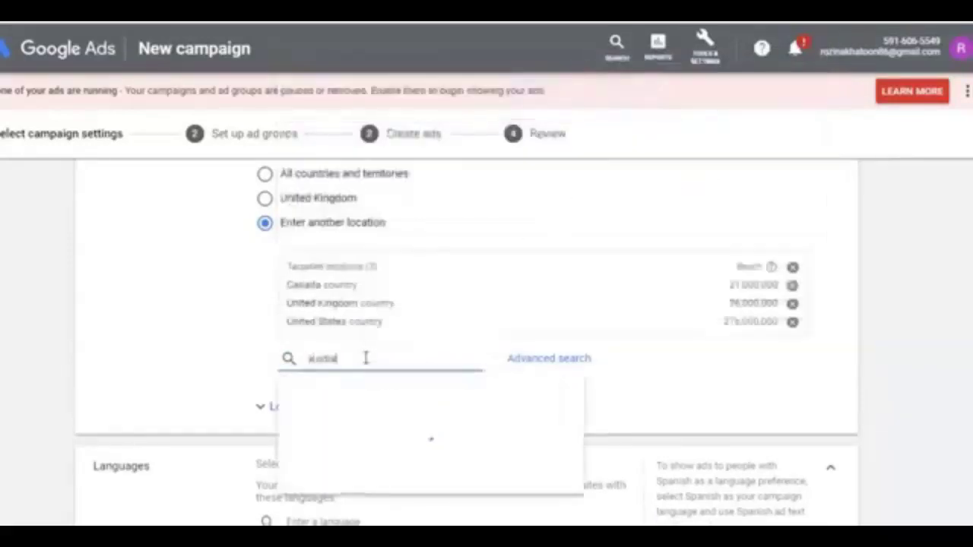
pyautogui.click(699, 114)
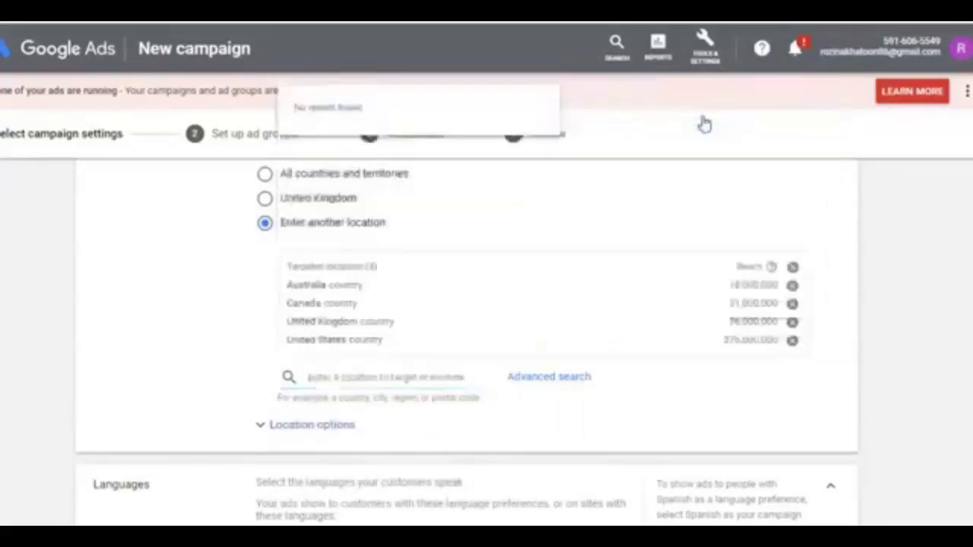
pyautogui.click(355, 376)
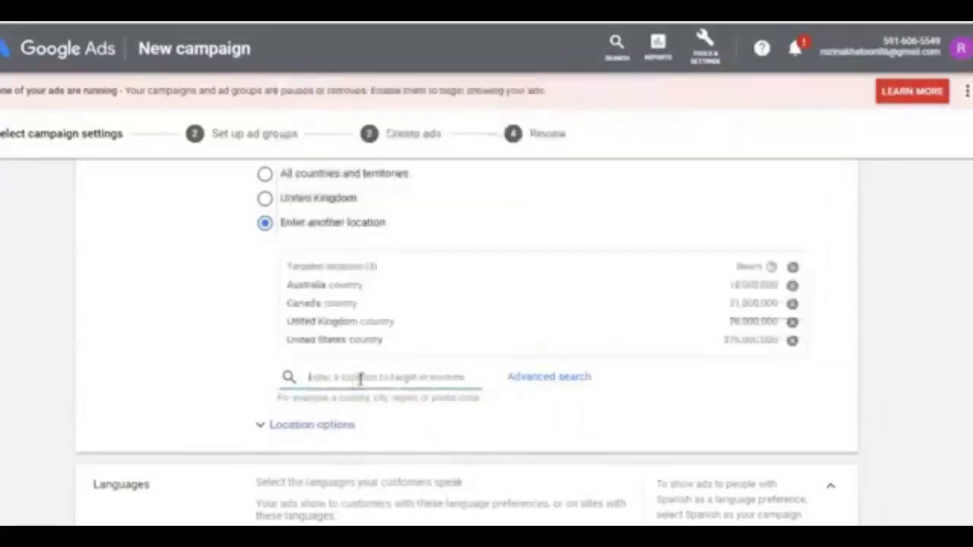
pyautogui.write('new zea')
pyautogui.click(702, 134)
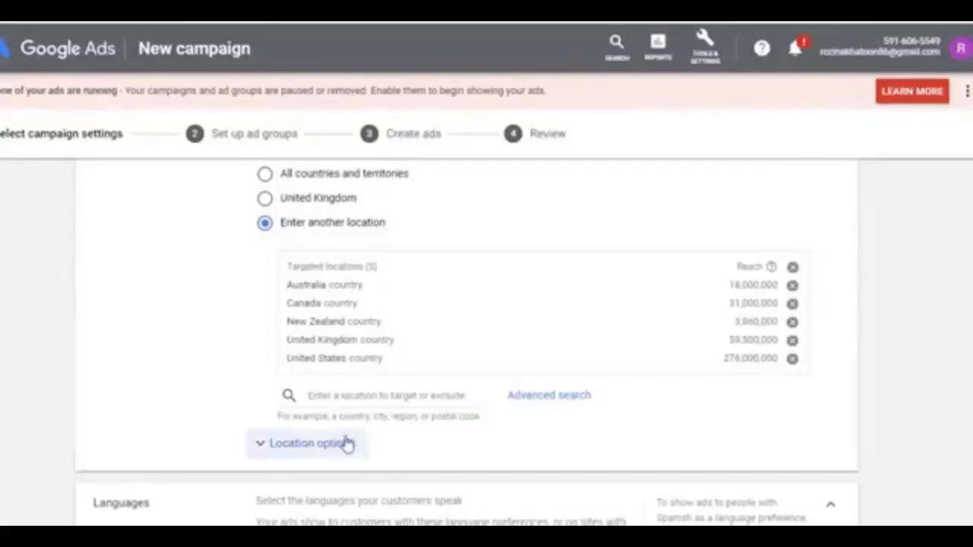
# Add the country Ireland to the campaign's targeted locations
pyautogui.click(389, 395)
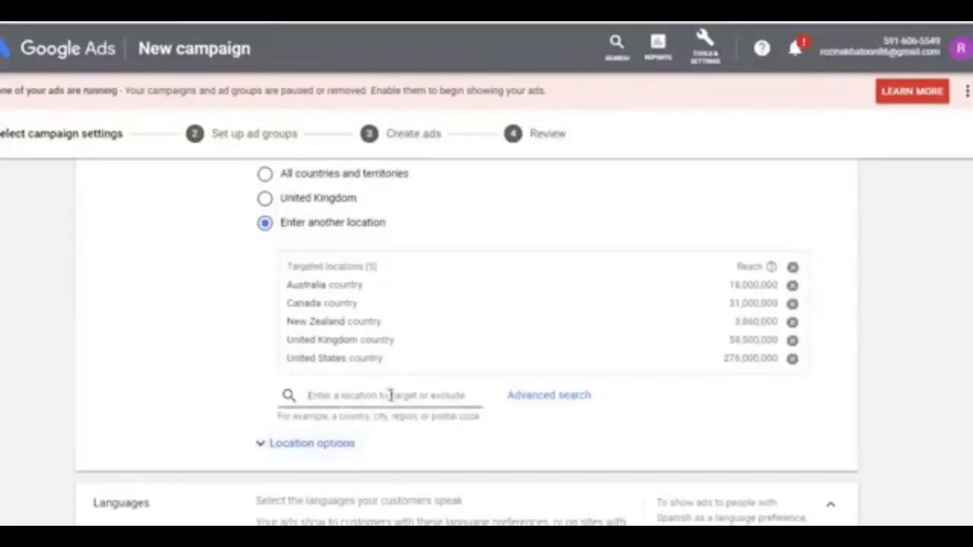
pyautogui.write('irel')
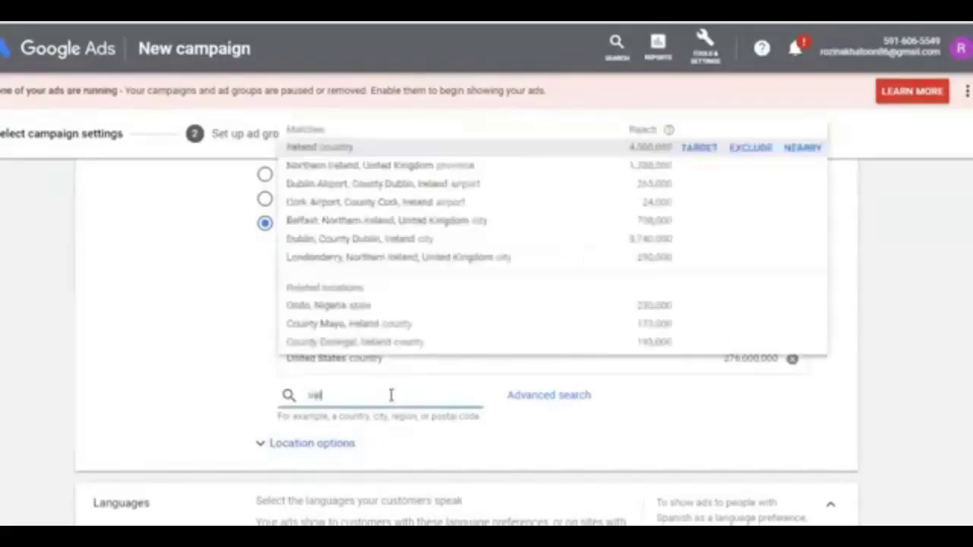
pyautogui.click(706, 151)
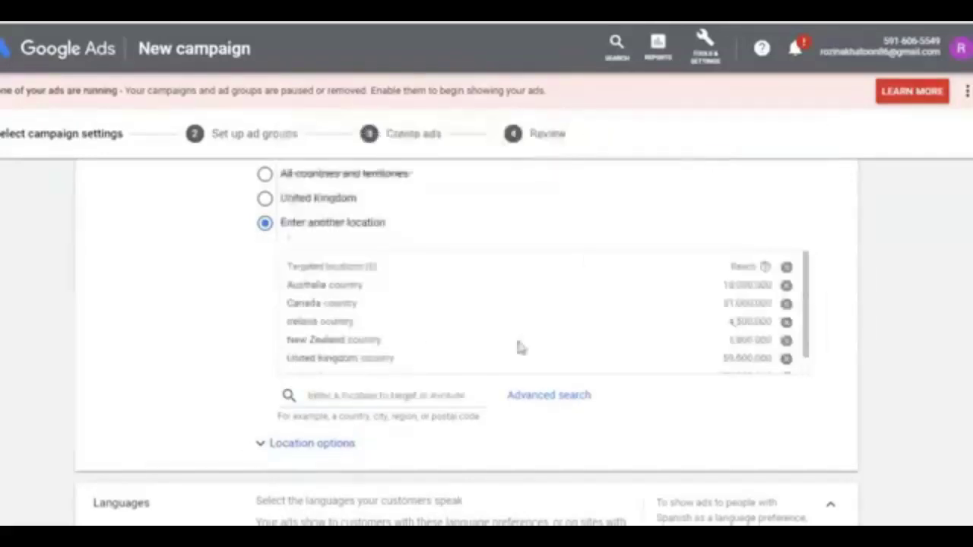
# Add Singapore and South Africa as targeted countries and check the targeted locations list
pyautogui.click(393, 397)
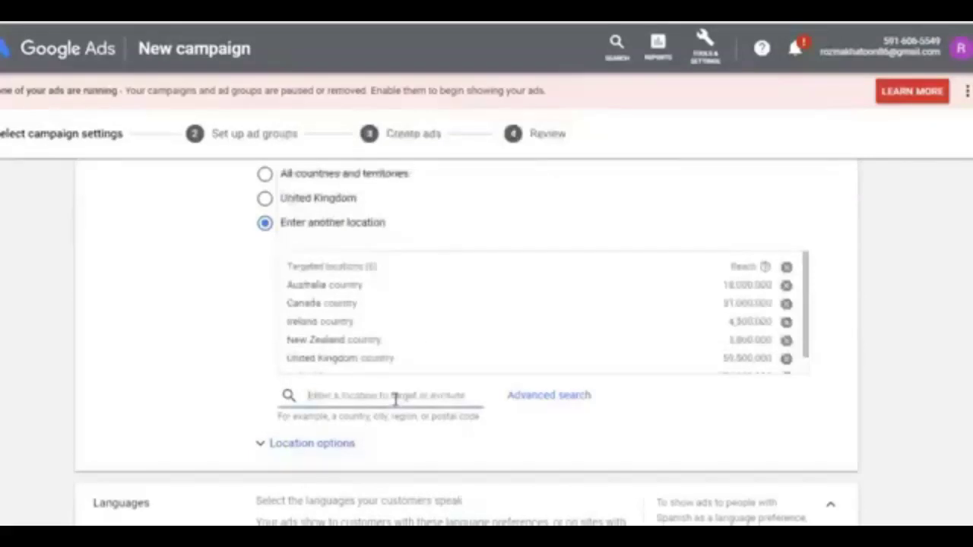
pyautogui.write('singap')
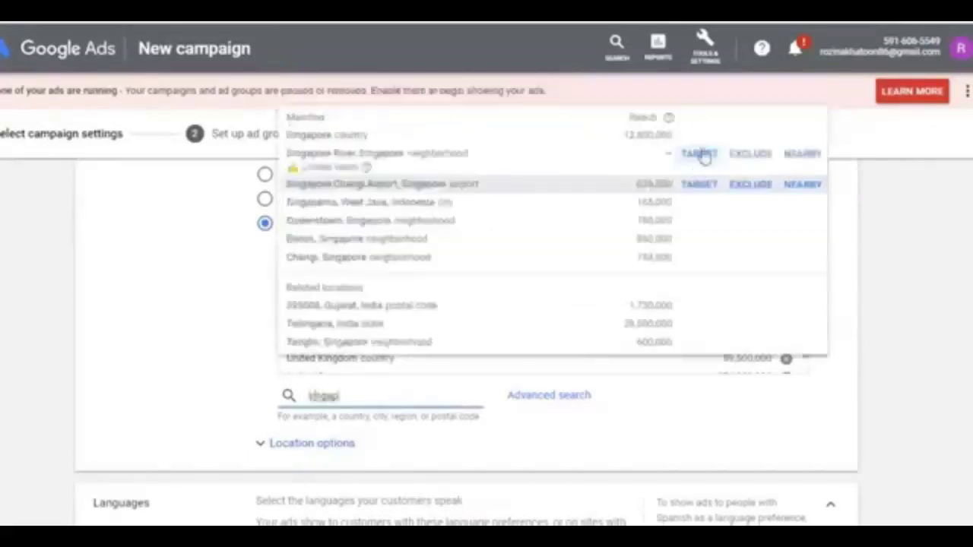
pyautogui.click(710, 136)
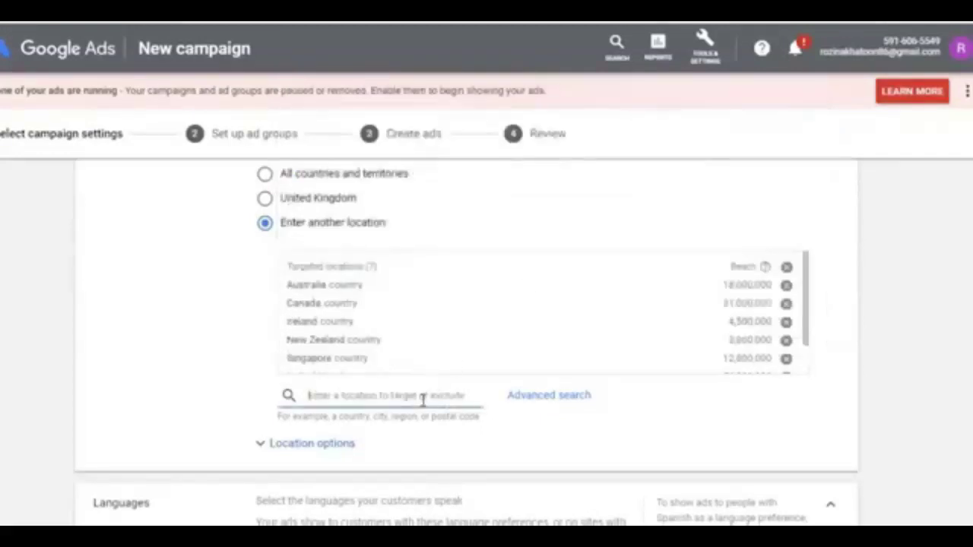
pyautogui.write('south afr')
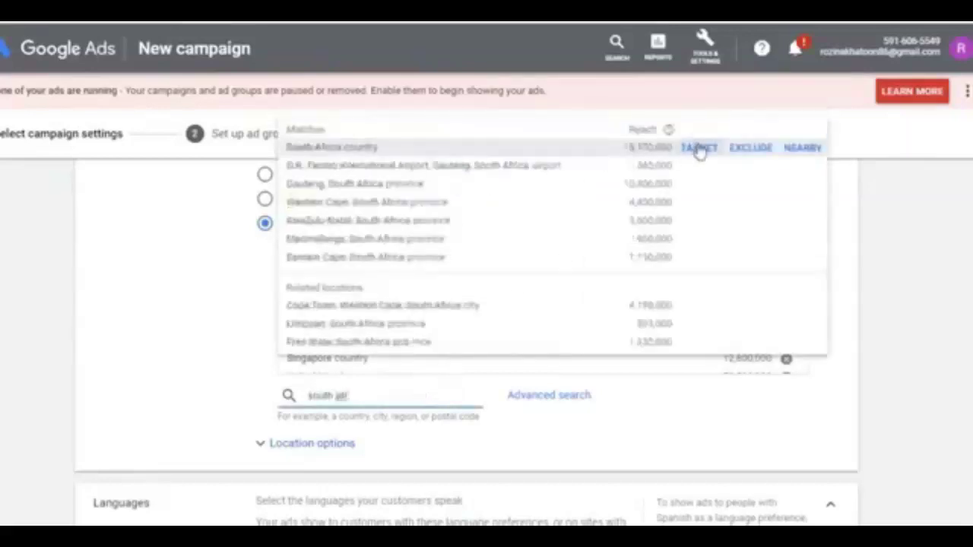
pyautogui.click(699, 149)
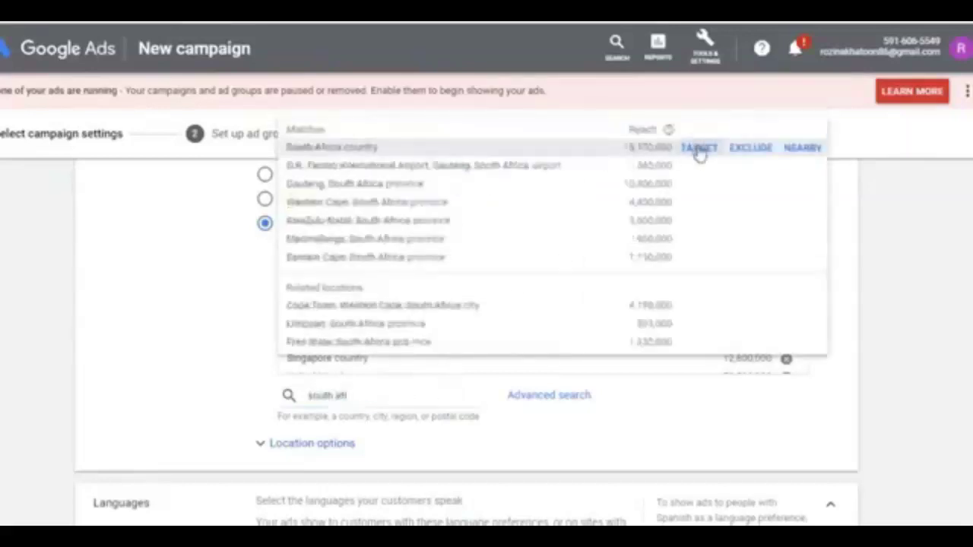
pyautogui.moveTo(808, 310); pyautogui.dragTo(806, 355)
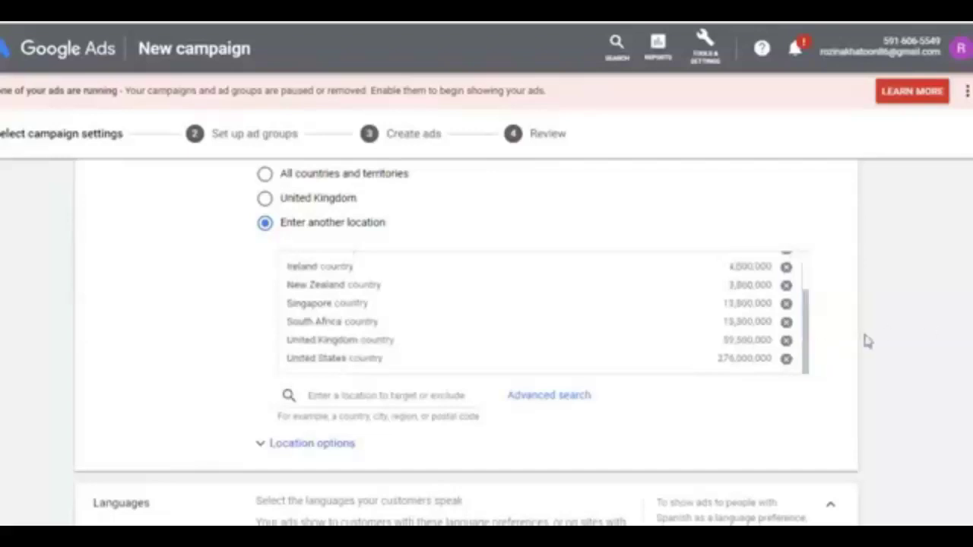
# Remove every country from the campaign's targeted locations list, from the United States through Australia
pyautogui.moveTo(807, 346)
pyautogui.mouseDown()
pyautogui.moveTo(812, 300)
pyautogui.moveTo(810, 356)
pyautogui.mouseUp()
pyautogui.click(786, 358)
pyautogui.click(785, 358)
pyautogui.click(787, 361)
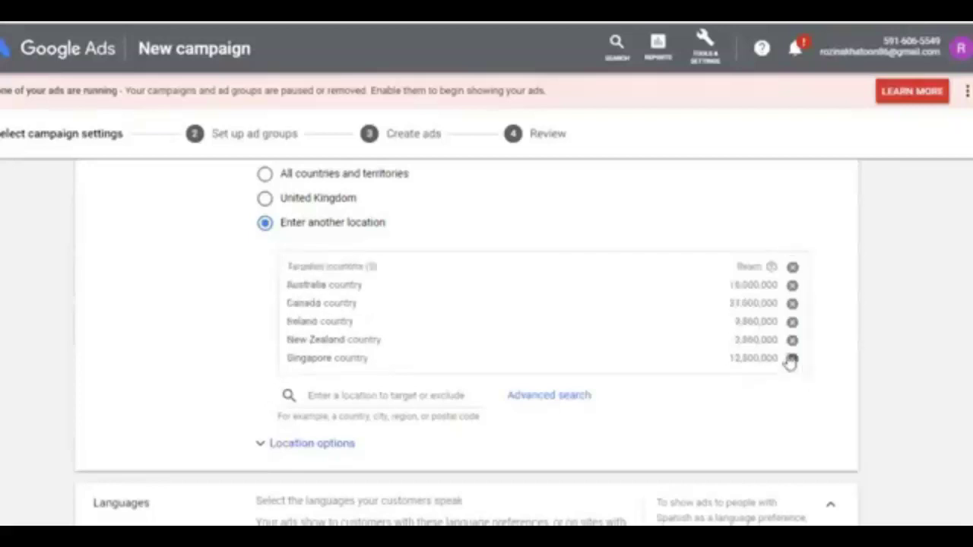
pyautogui.click(793, 344)
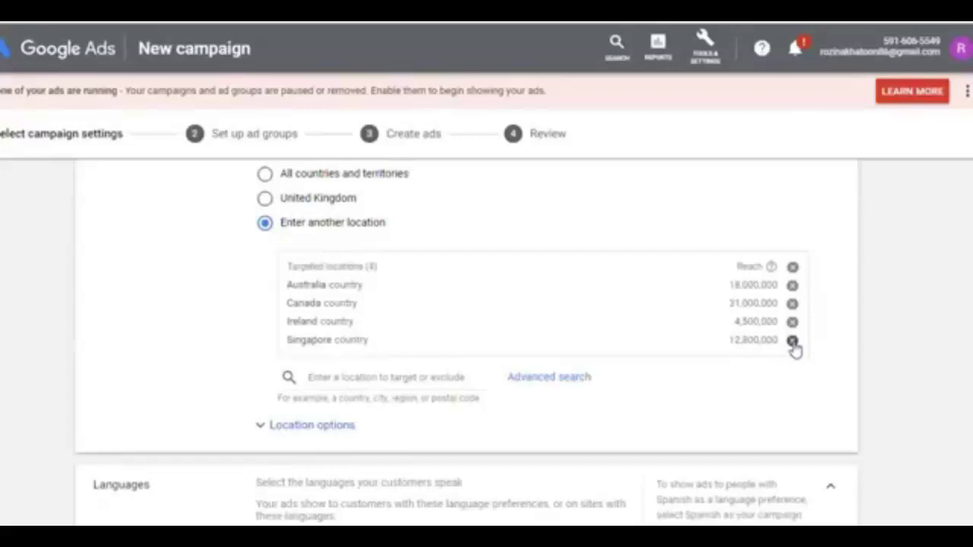
pyautogui.click(793, 342)
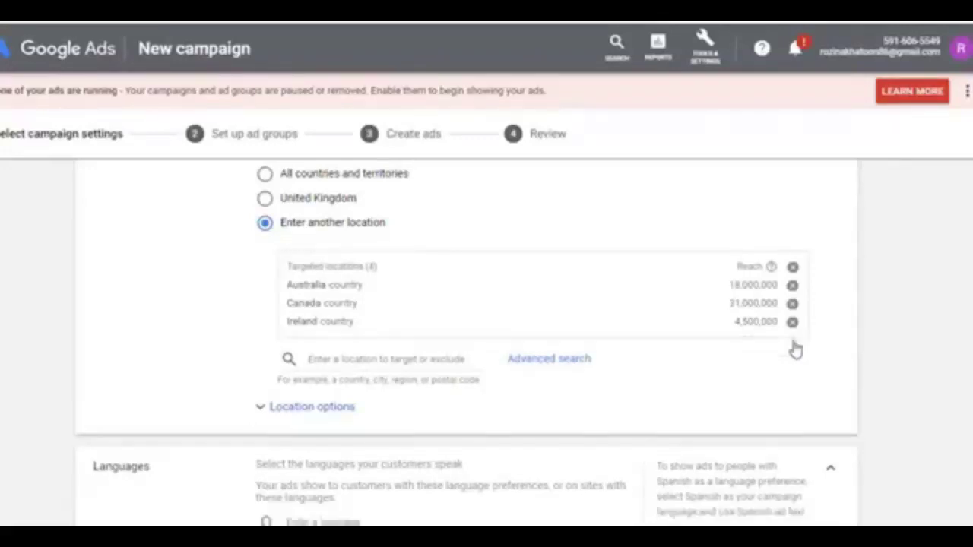
pyautogui.click(793, 322)
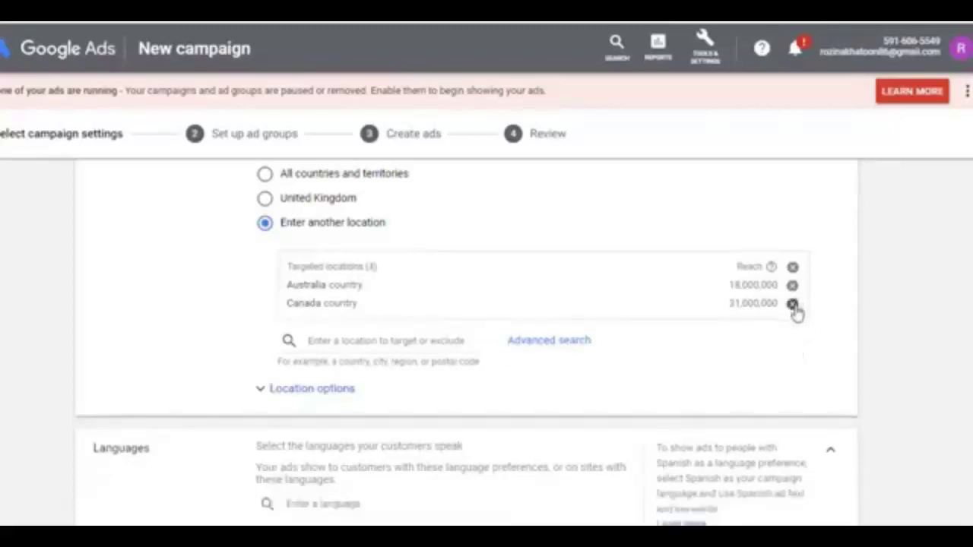
pyautogui.click(792, 303)
pyautogui.click(793, 285)
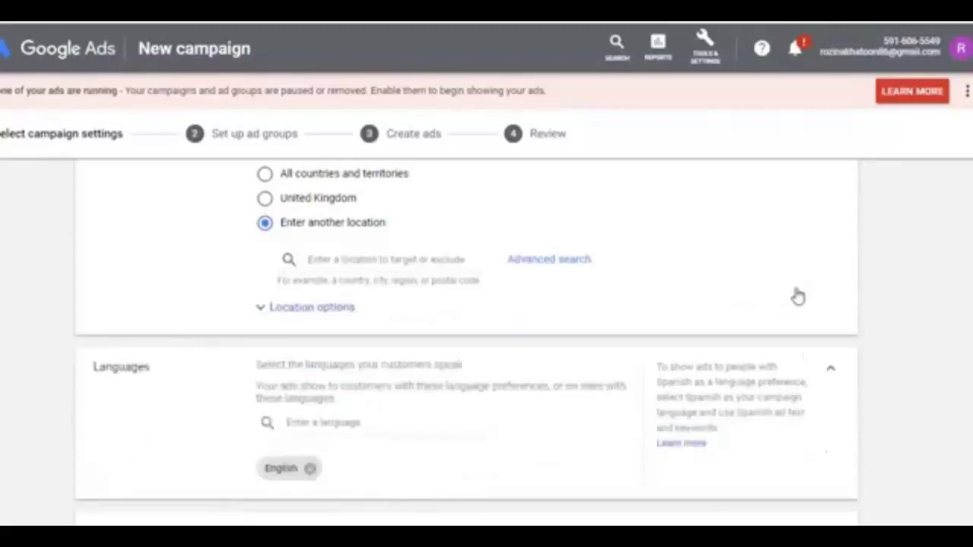
# Search for the United States and add it as the campaign's targeted country
pyautogui.click(373, 258)
pyautogui.write('united k')
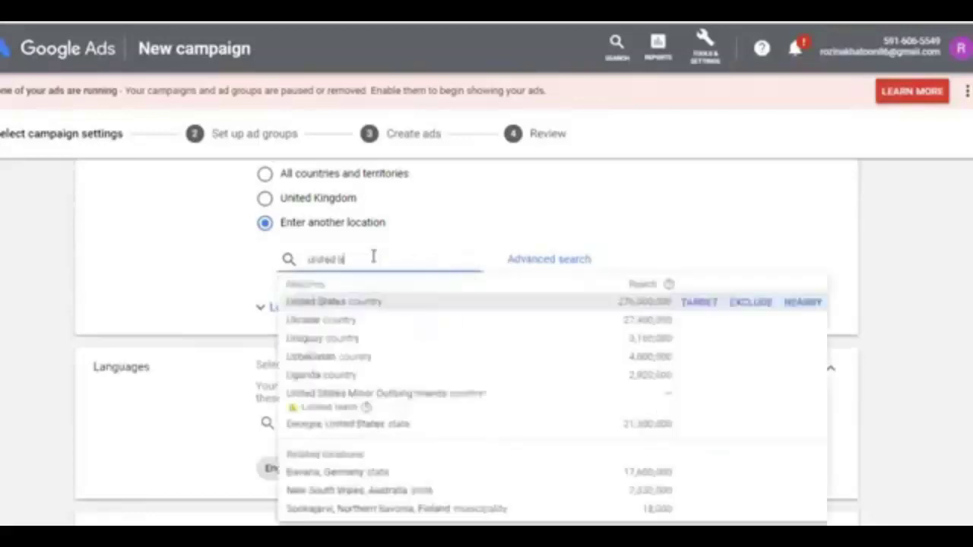
pyautogui.press('BackSpace')
pyautogui.write('stat')
pyautogui.press('BackSpace')
pyautogui.press('BackSpace')
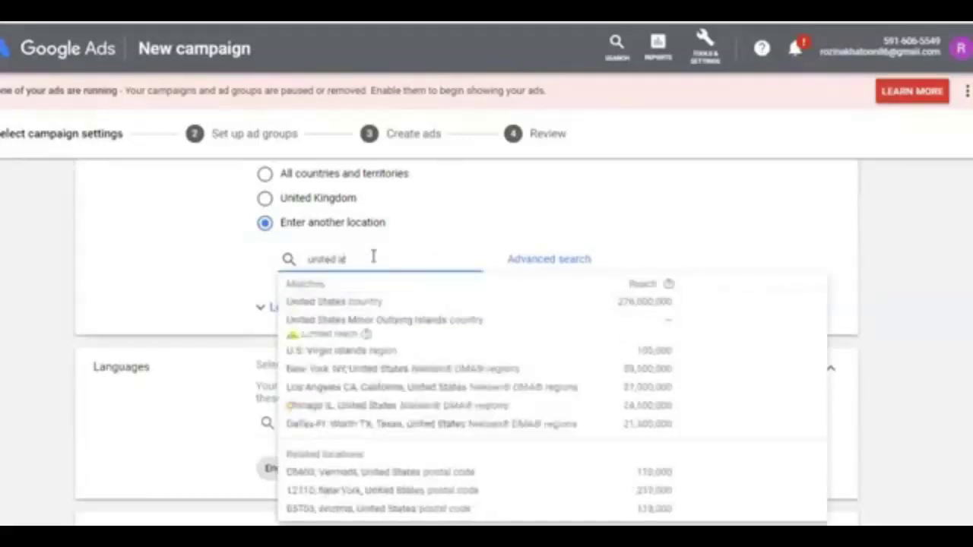
pyautogui.press('BackSpace')
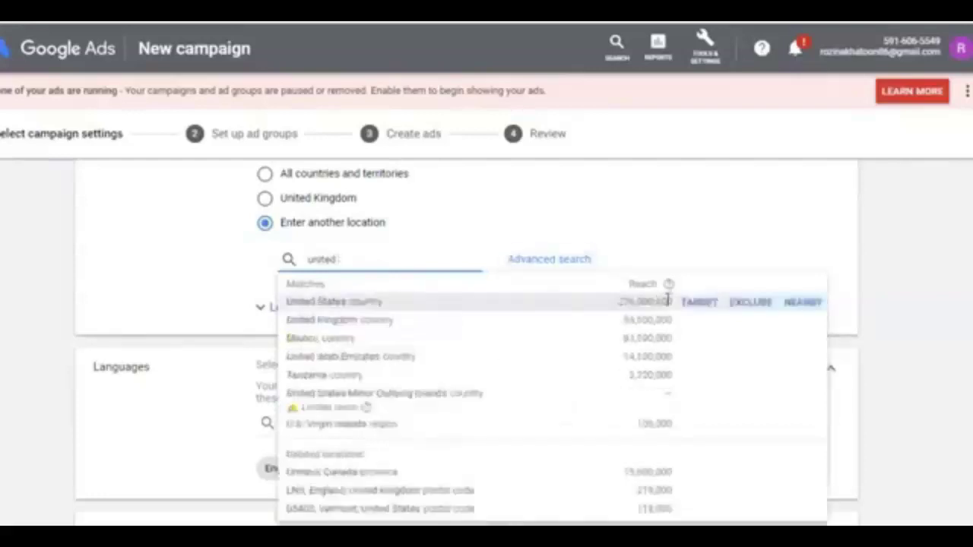
pyautogui.click(695, 303)
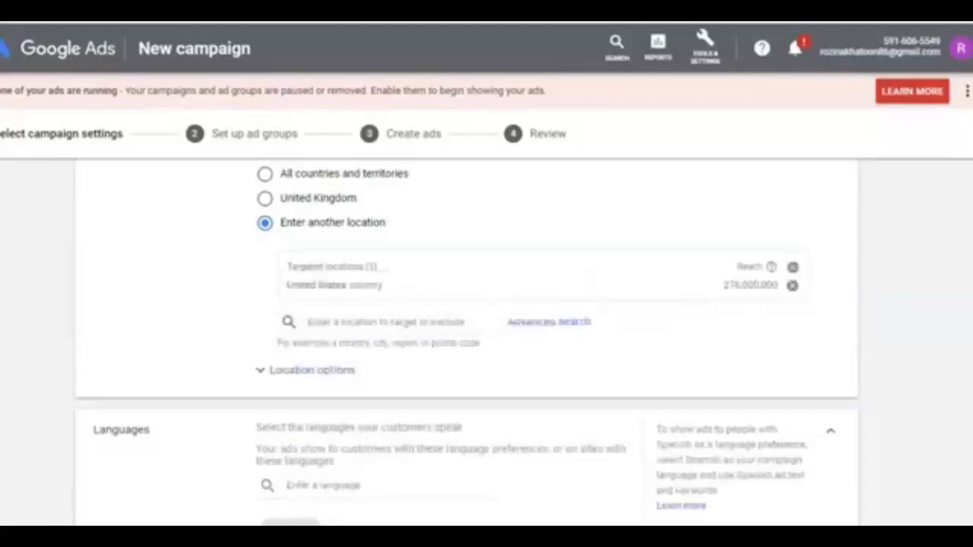
# Set the campaign's average daily budget to $10
pyautogui.scroll(-3, 467, 342)
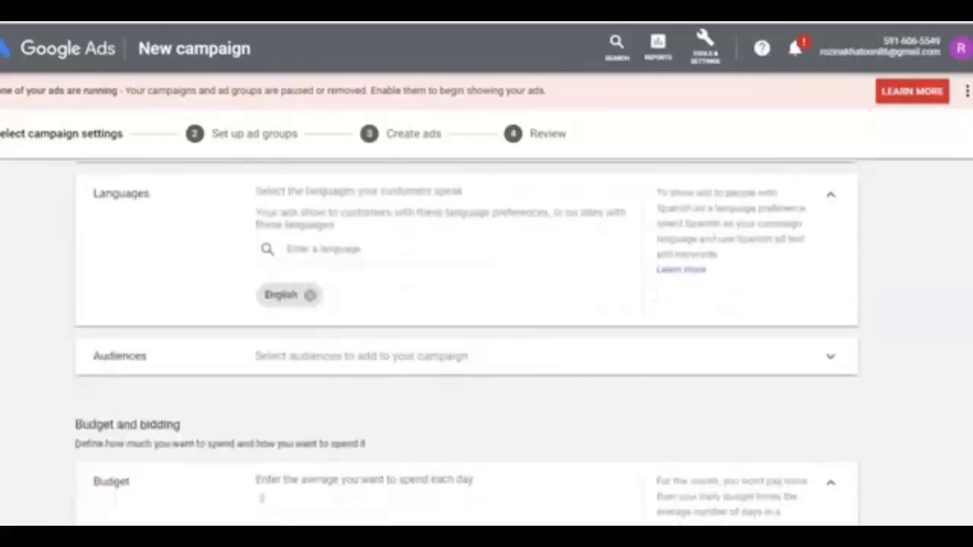
pyautogui.scroll(1, 465, 342)
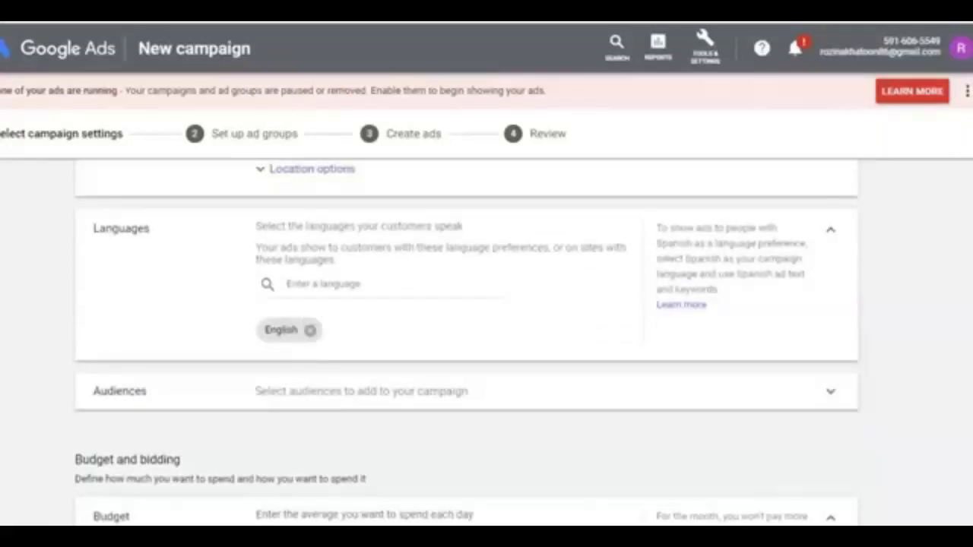
pyautogui.scroll(-1, 508, 363)
pyautogui.scroll(-2, 507, 363)
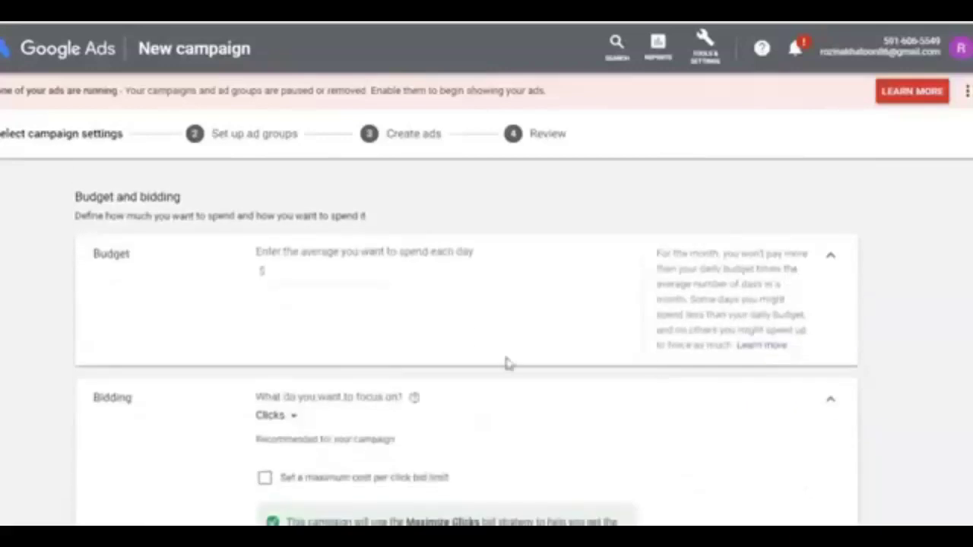
pyautogui.click(280, 274)
pyautogui.write('10')
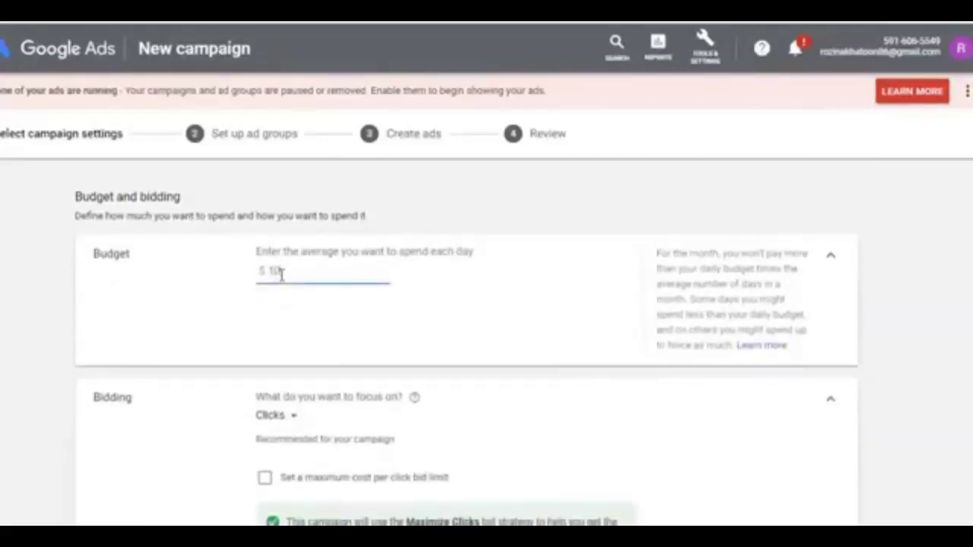
pyautogui.press('BackSpace')
pyautogui.press('BackSpace')
pyautogui.press('BackSpace')
pyautogui.press('BackSpace')
pyautogui.write('10')
# Keep the bidding focus on clicks and enable a maximum cost per click bid limit of $0.60
pyautogui.scroll(-3, 333, 288)
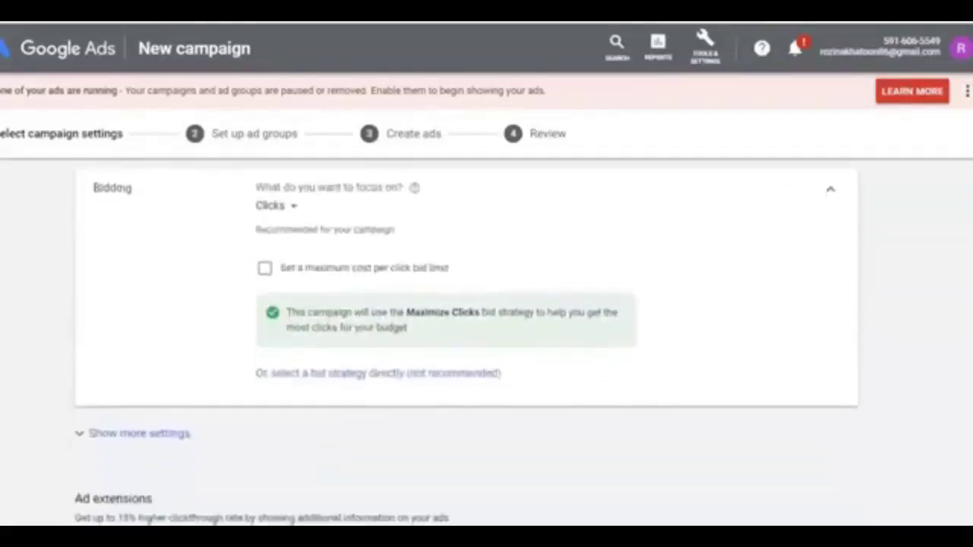
pyautogui.click(293, 206)
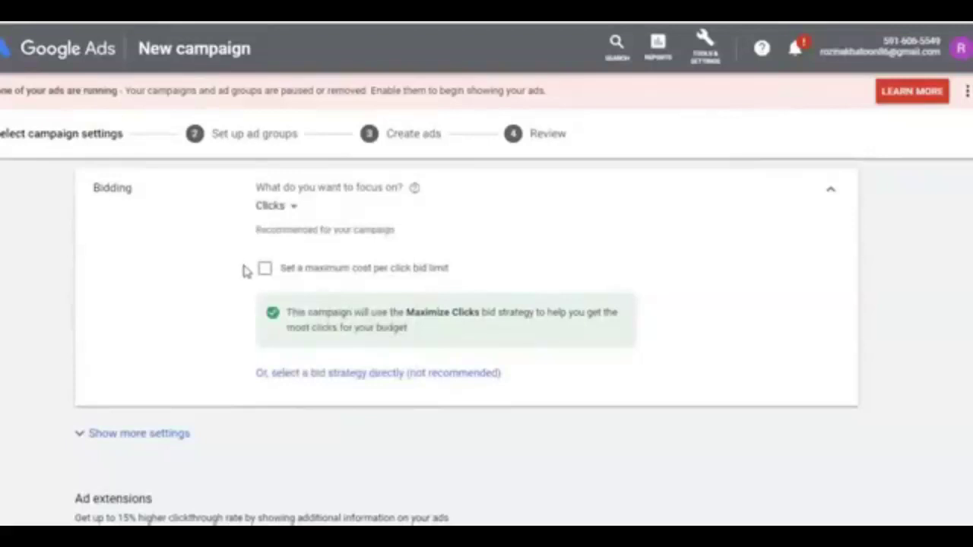
pyautogui.click(266, 272)
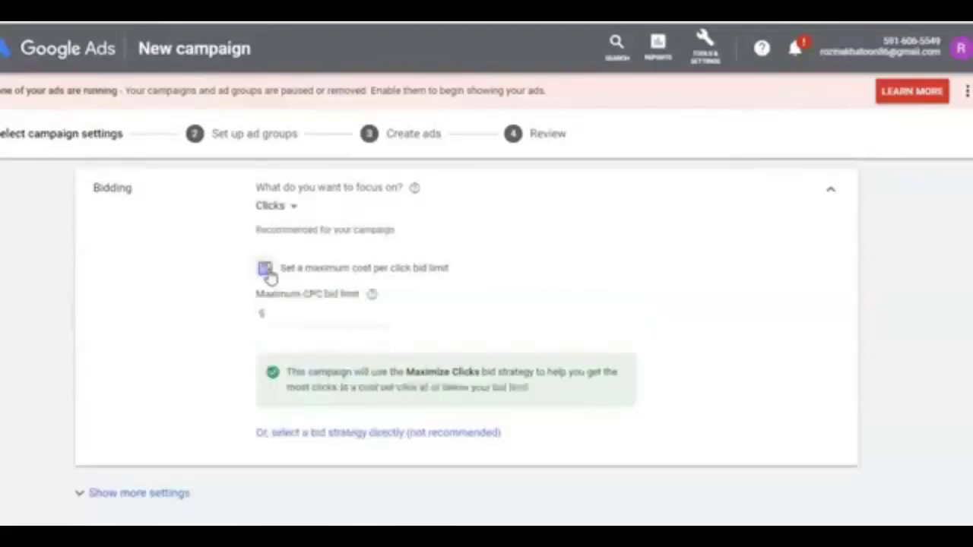
pyautogui.click(315, 317)
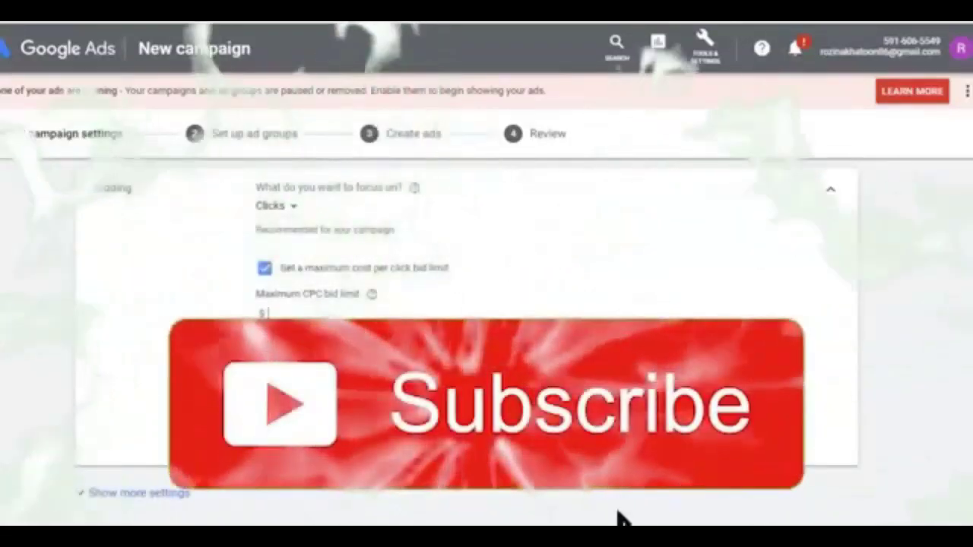
pyautogui.write('0.60')
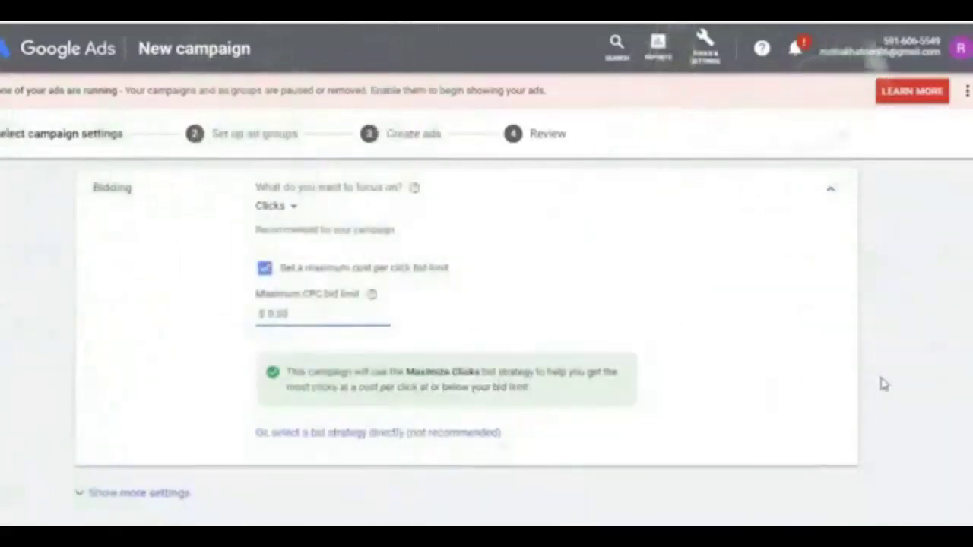
# Save the campaign settings without ad extensions and continue to the ad group setup
pyautogui.scroll(-3, 532, 342)
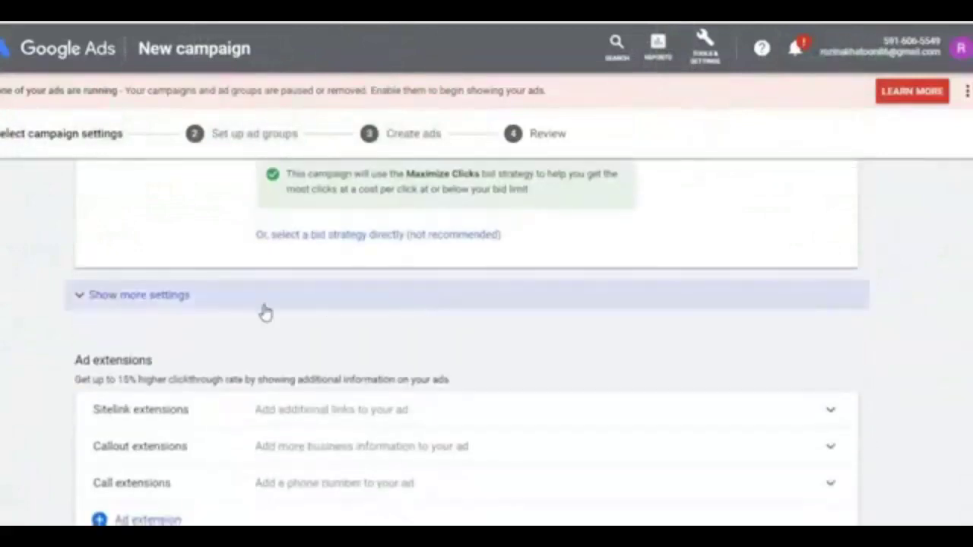
pyautogui.scroll(-2, 962, 366)
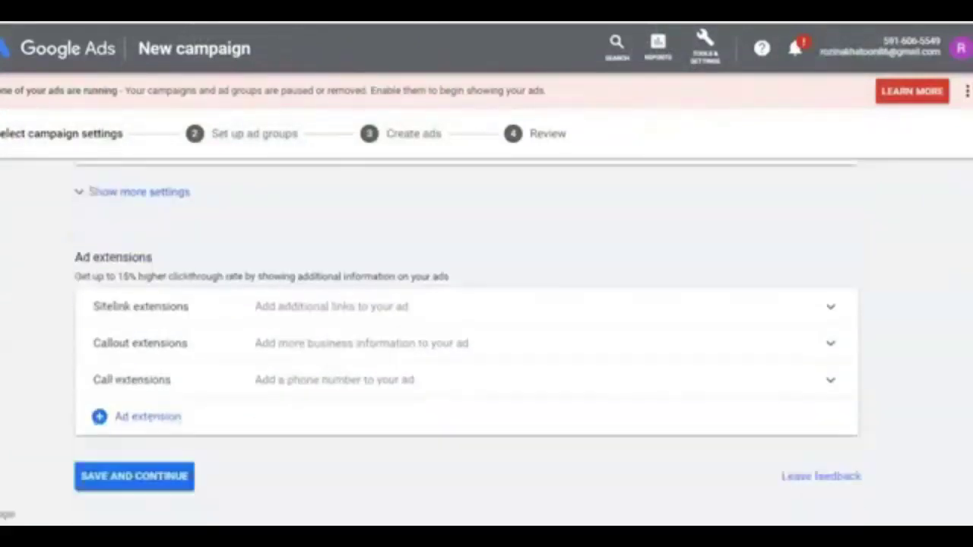
pyautogui.click(188, 486)
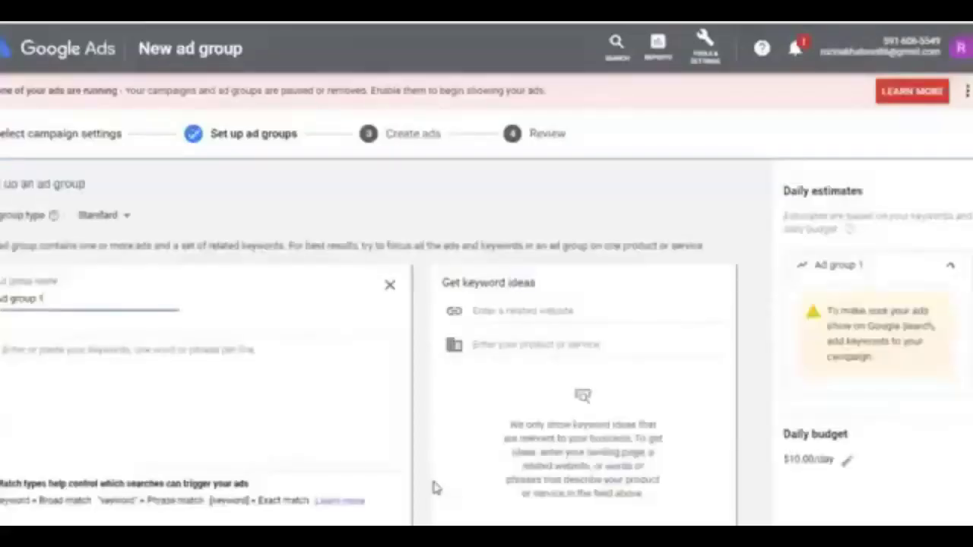
# Rename the ad group as Perpetual Income
pyautogui.moveTo(76, 300); pyautogui.dragTo(2, 299)
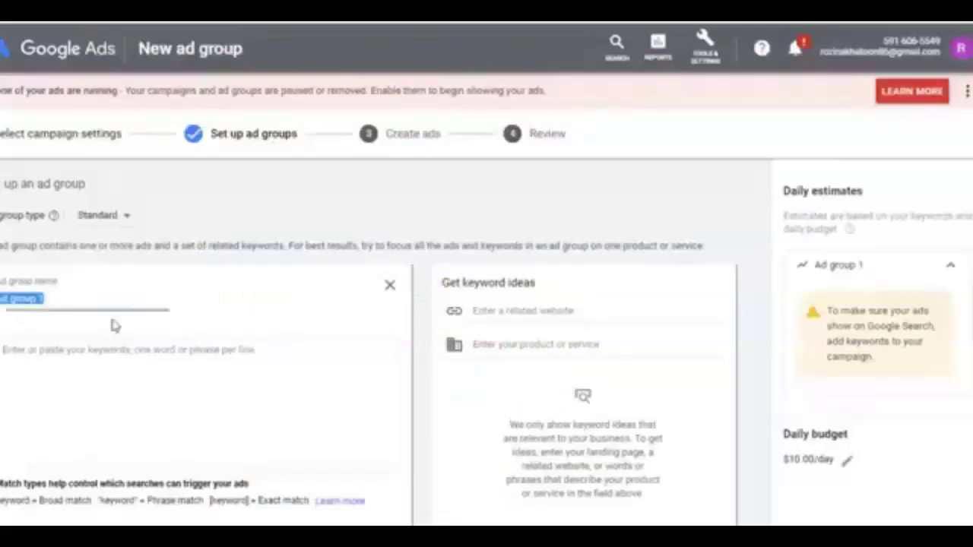
pyautogui.write('Per')
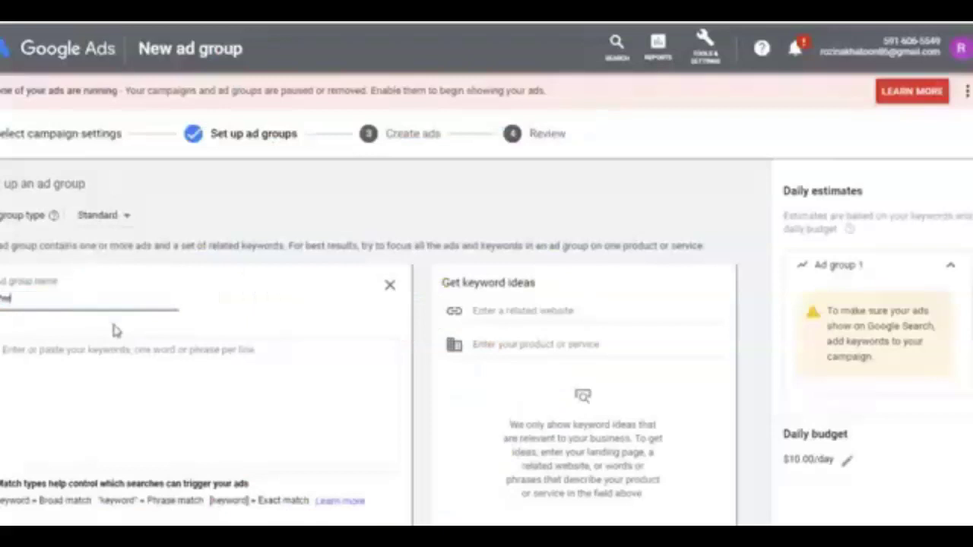
pyautogui.write('fumeal')
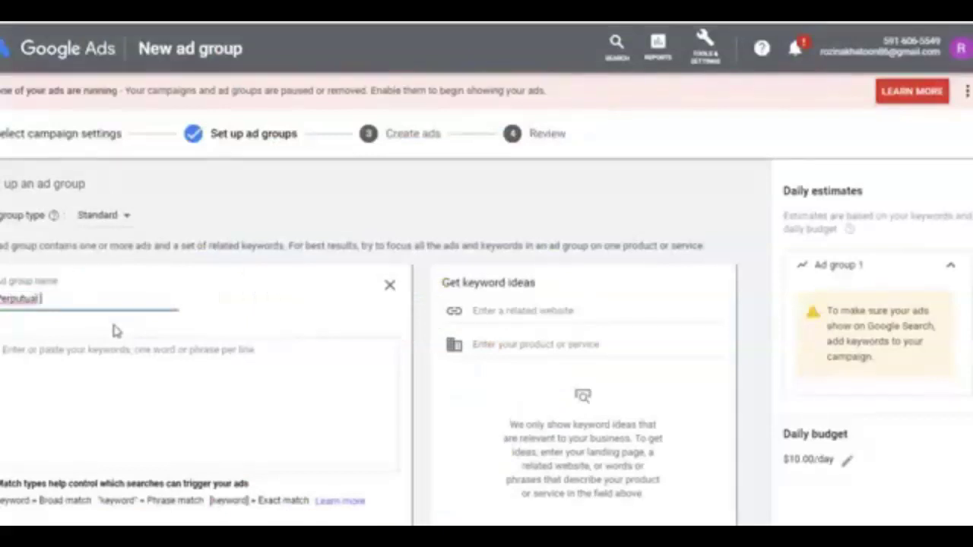
pyautogui.press('BackSpace')
pyautogui.press('BackSpace')
pyautogui.press('BackSpace')
pyautogui.press('BackSpace')
pyautogui.press('BackSpace')
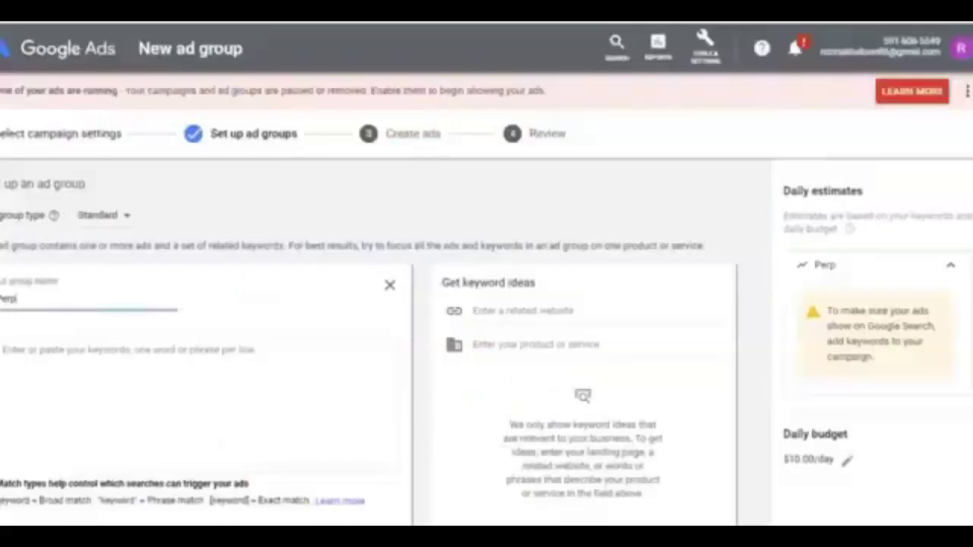
pyautogui.write('etual Income')
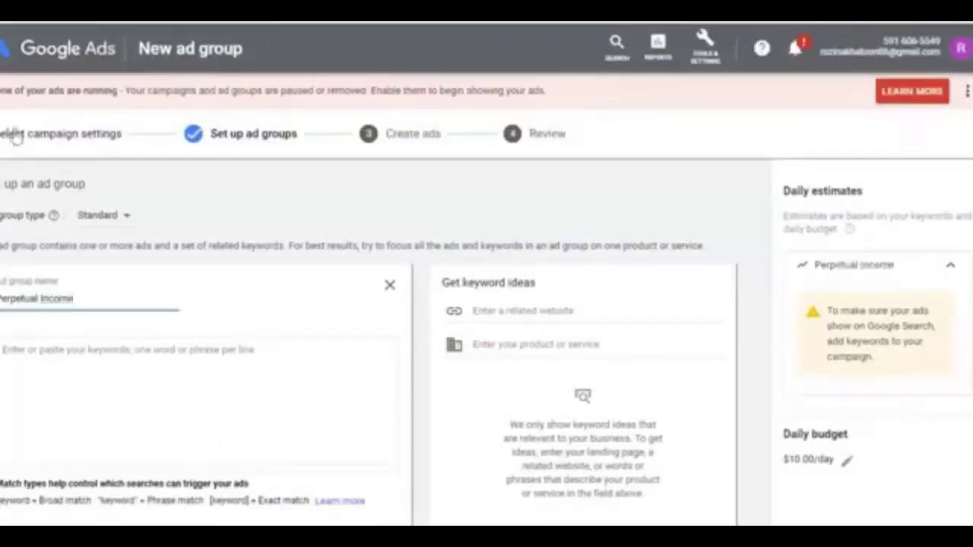
# Look up the Keyword Planner among the planning tools as a source of keywords for the ad group
pyautogui.click(158, 391)
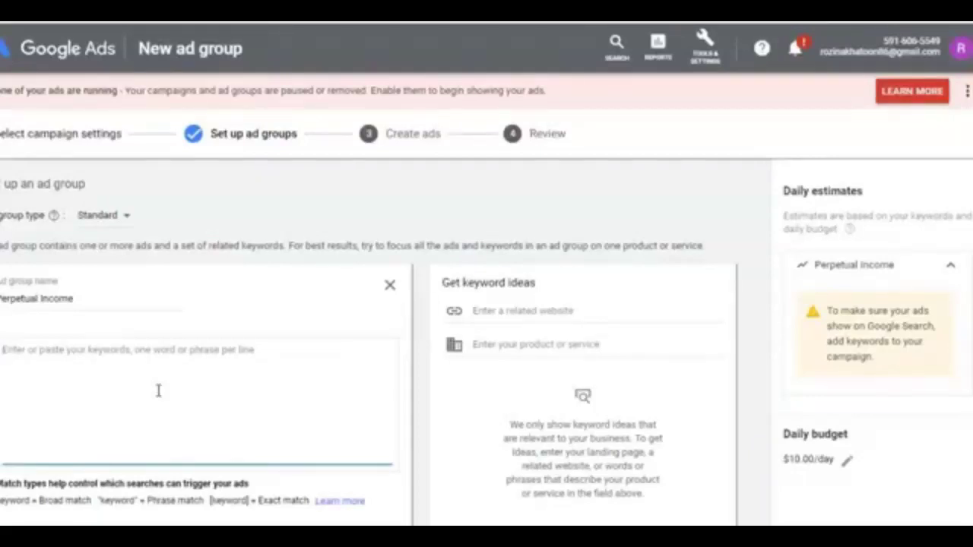
pyautogui.click(704, 47)
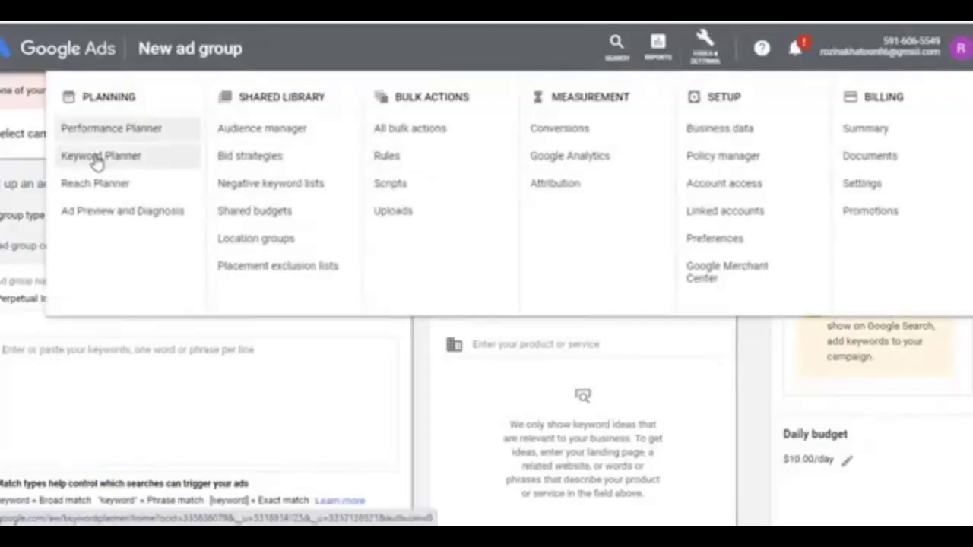
pyautogui.click(246, 409)
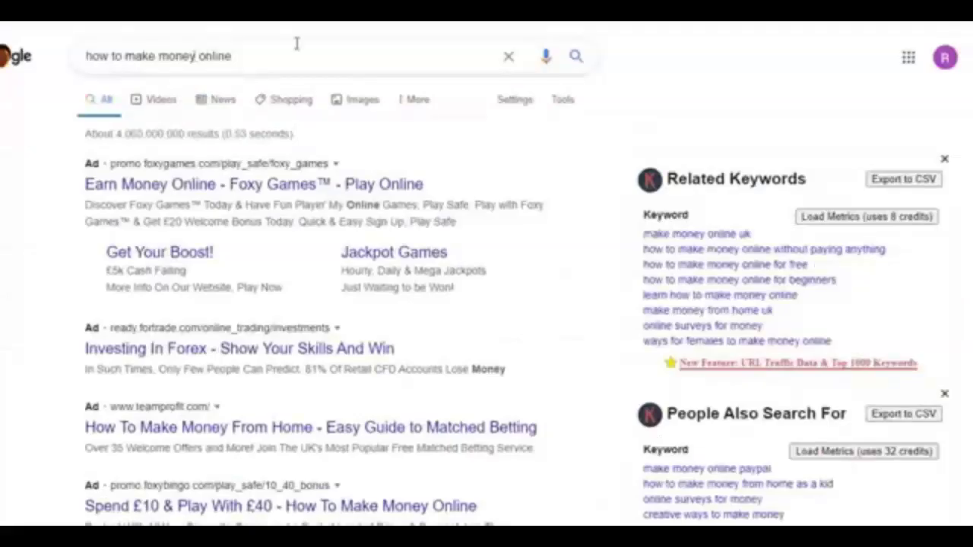
# Search Google for "niel patel" and open the Ubersuggest keyword tool on neilpatel.com
pyautogui.tripleClick(291, 56)
pyautogui.write('nie')
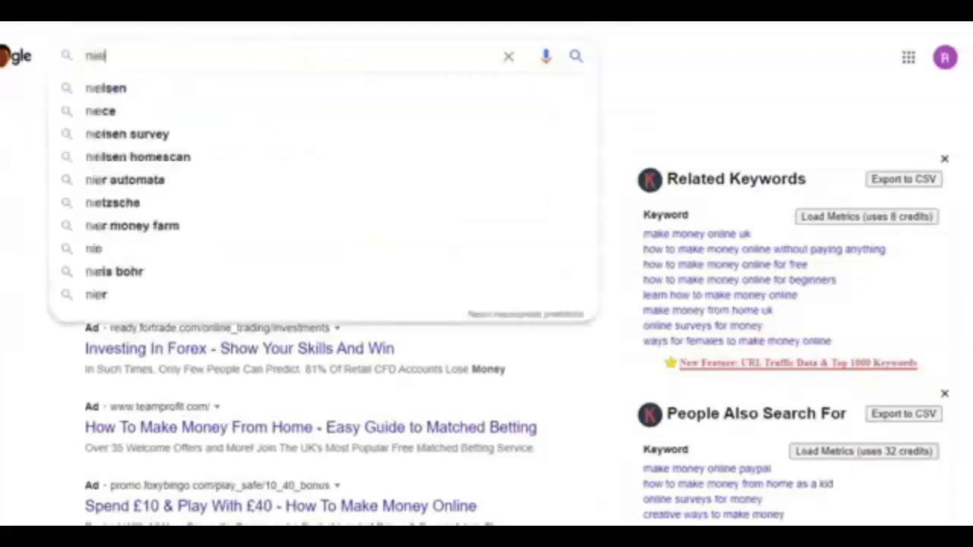
pyautogui.write('l patel')
pyautogui.press('Return')
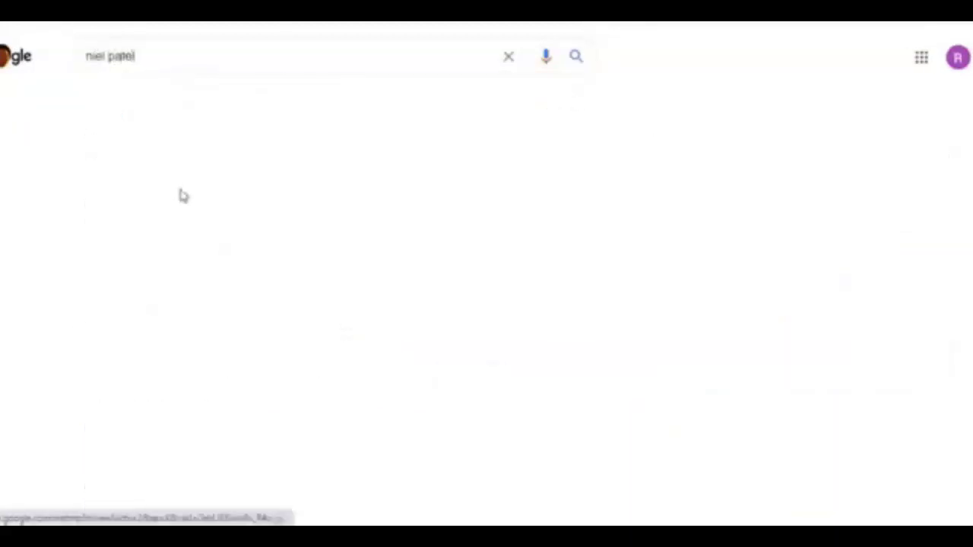
pyautogui.click(134, 306)
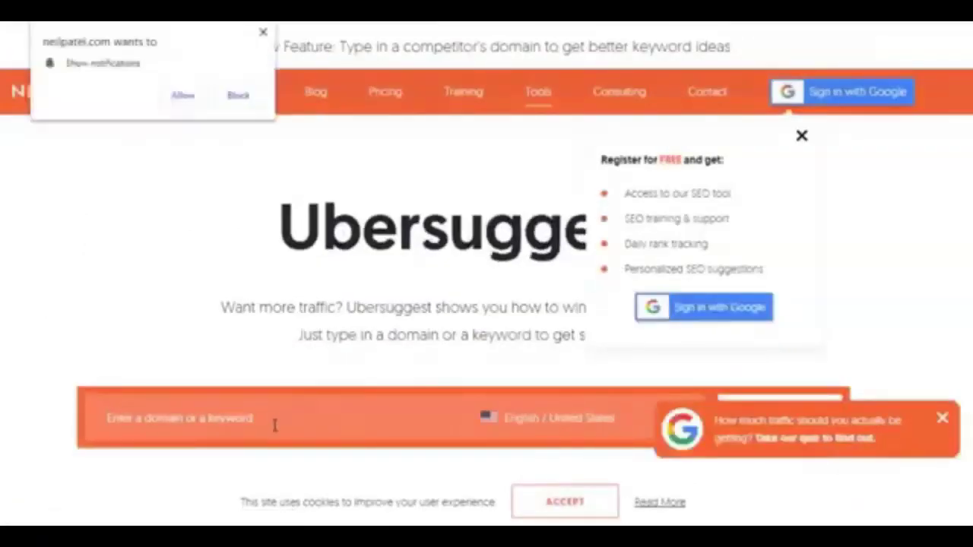
# Search Ubersuggest for "how to make money online" in English / United States and review the keyword overview and ideas
pyautogui.write('how')
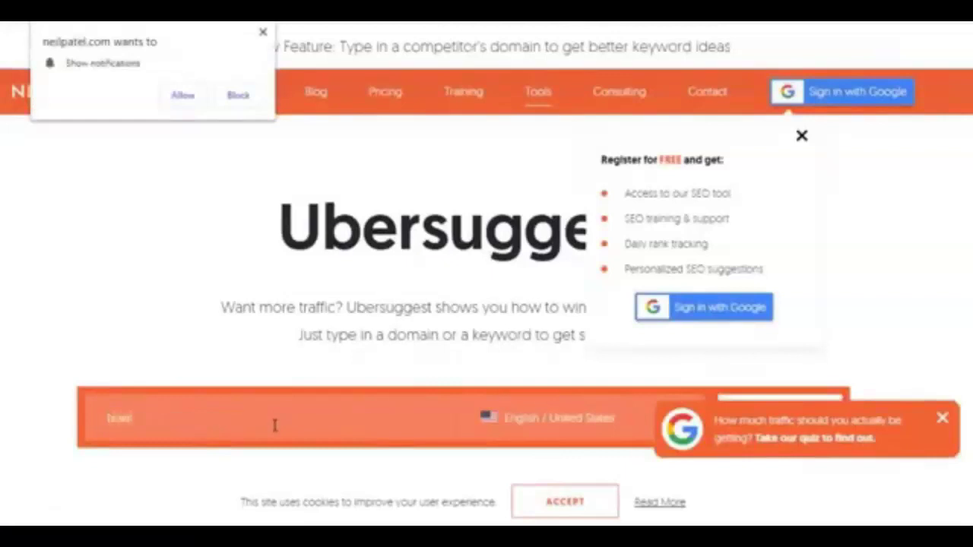
pyautogui.write(' to make money online')
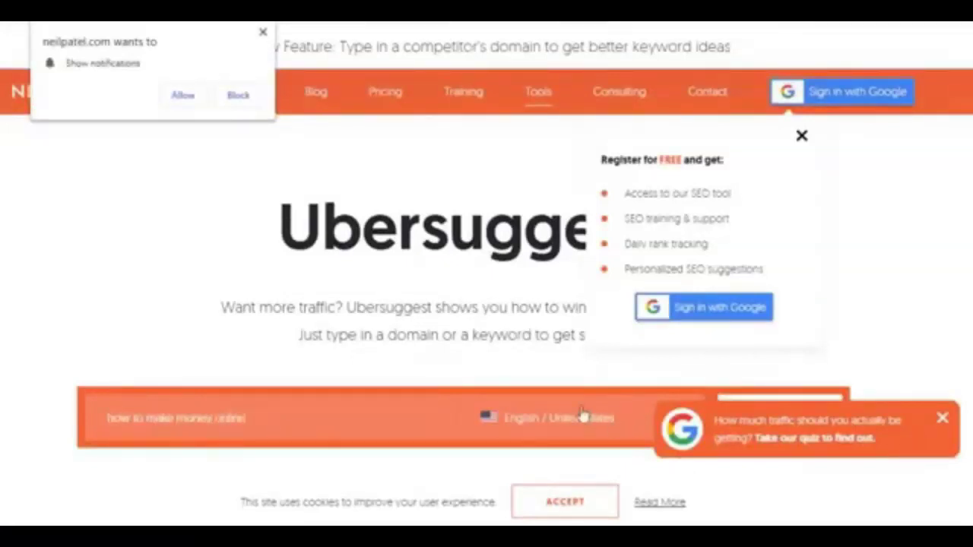
pyautogui.click(941, 422)
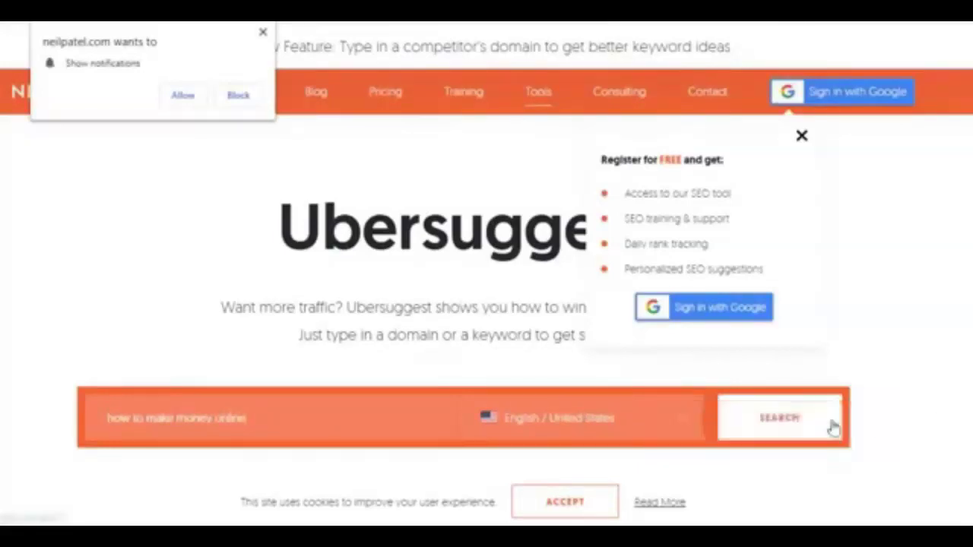
pyautogui.click(816, 423)
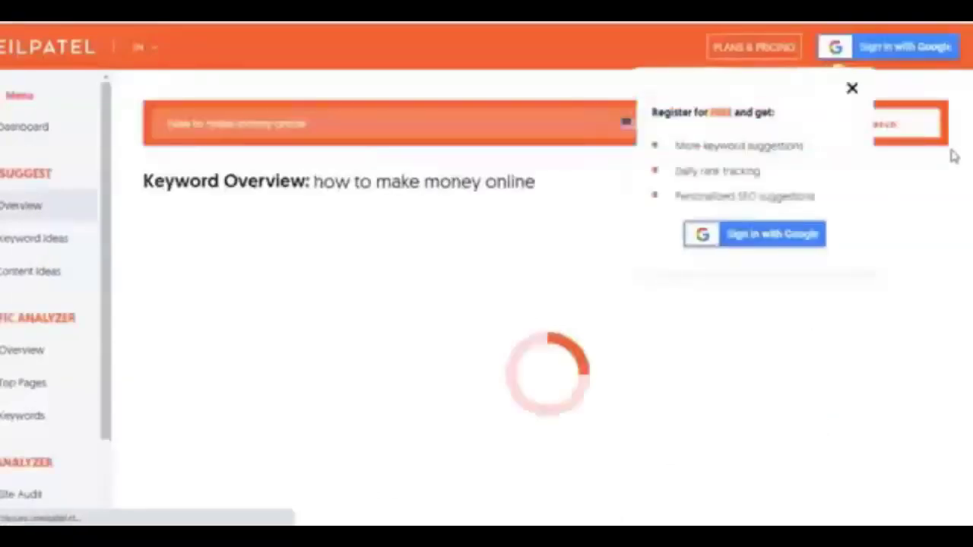
pyautogui.click(852, 89)
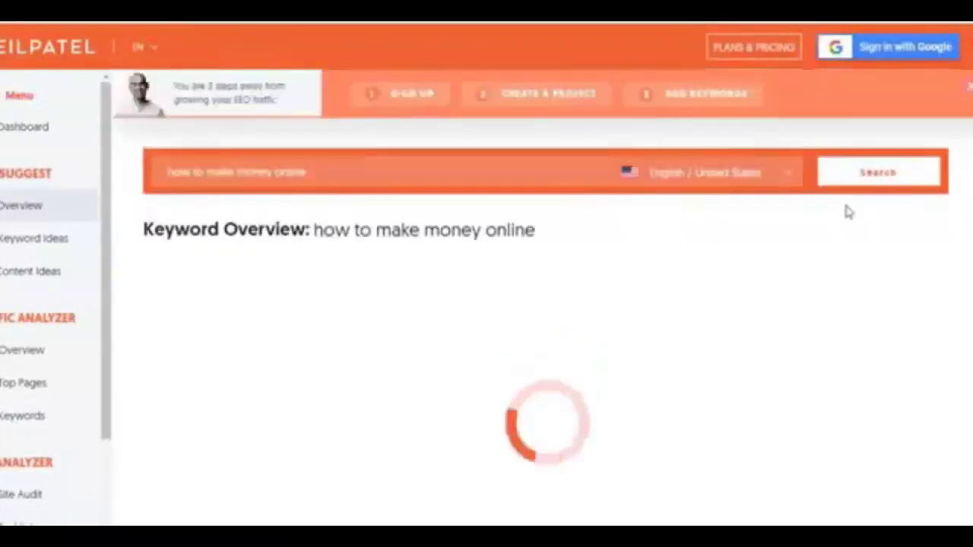
pyautogui.scroll(-2, 846, 210)
pyautogui.scroll(-10, 532, 319)
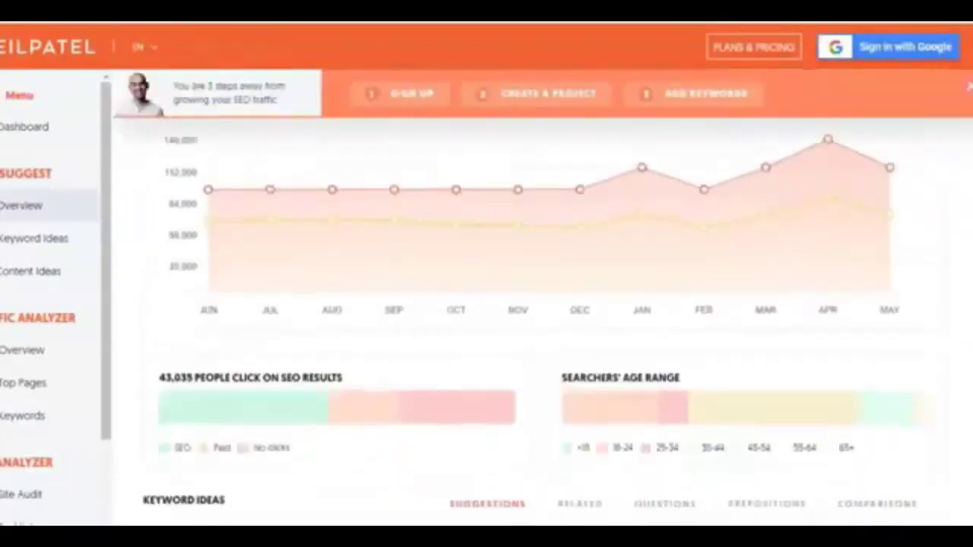
pyautogui.scroll(-2, 551, 319)
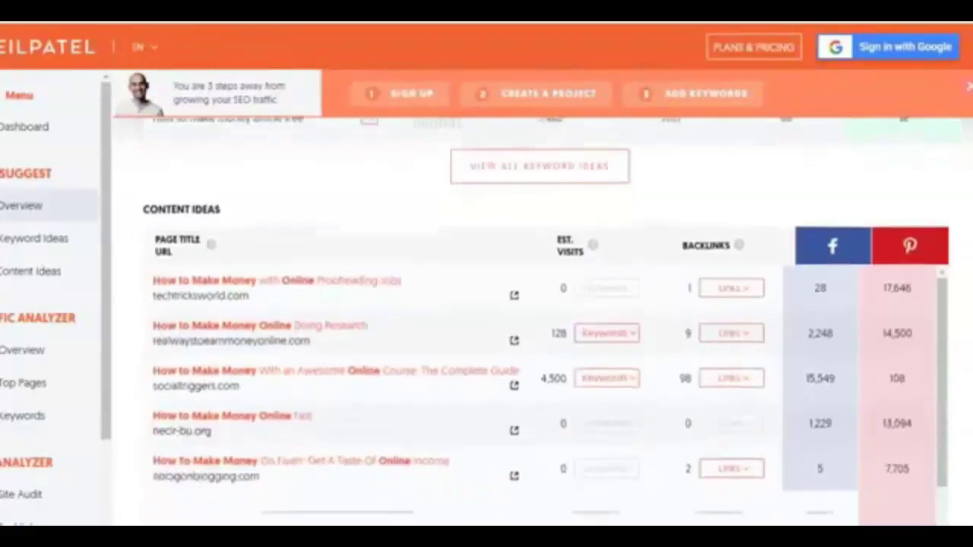
pyautogui.scroll(8, 550, 319)
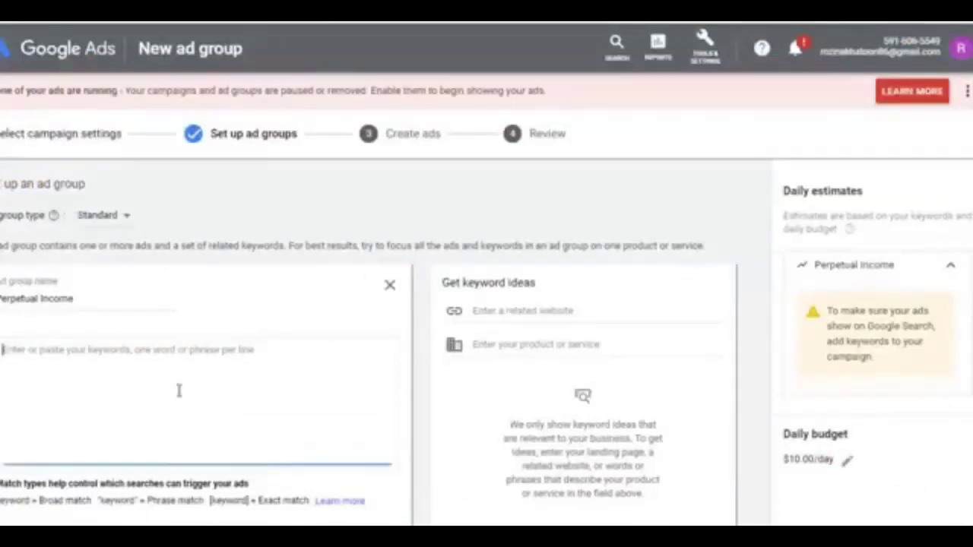
# In the Google Ads ad group, enter the keywords "how to make money online", "make money online" and "make money online 2020"
pyautogui.write('h')
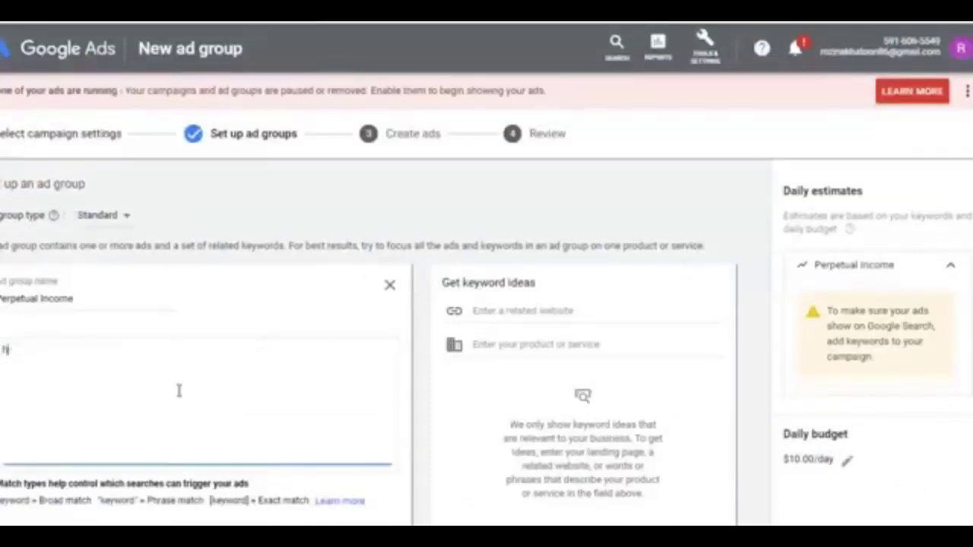
pyautogui.write('ow to ma')
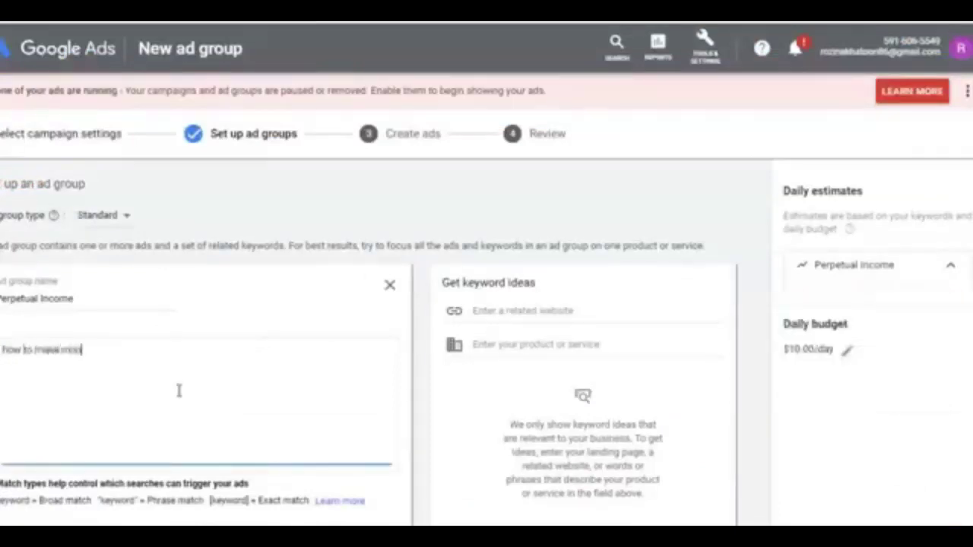
pyautogui.write('ke m')
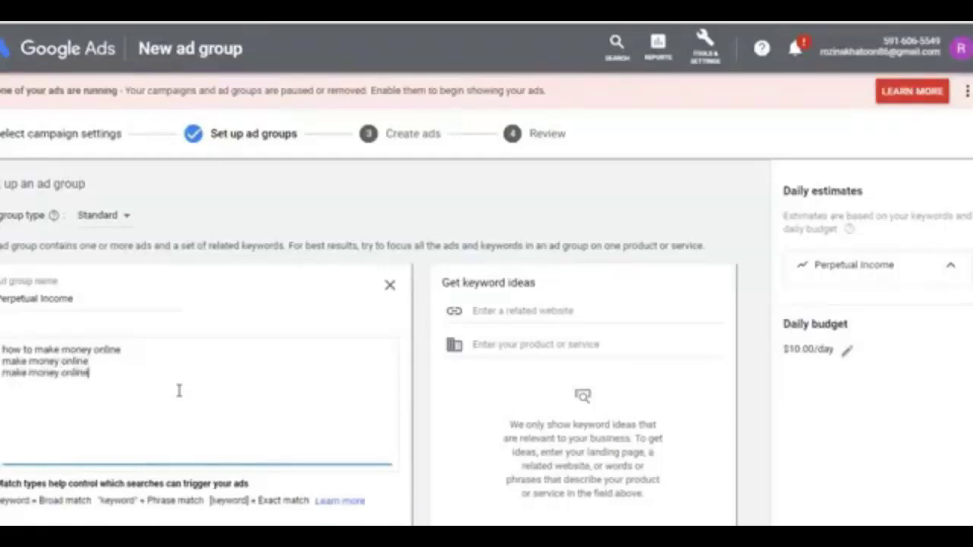
pyautogui.write('2020')
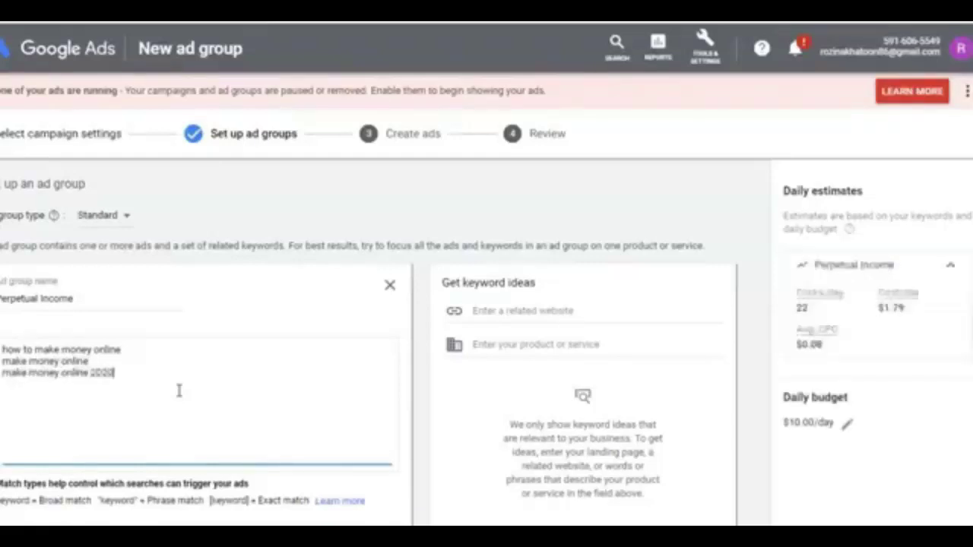
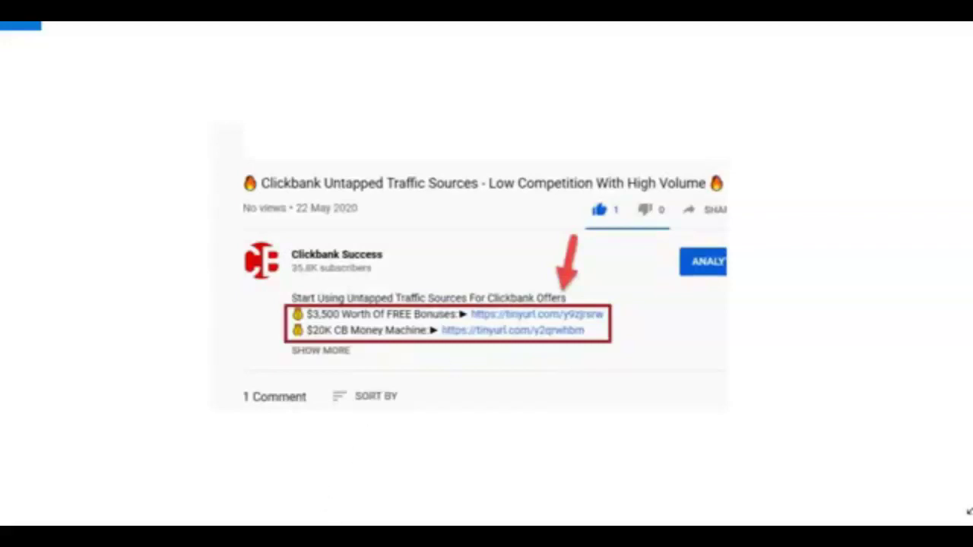
# Save the Perpetual Income ad group with its keywords and continue to ad creation
pyautogui.click(315, 505)
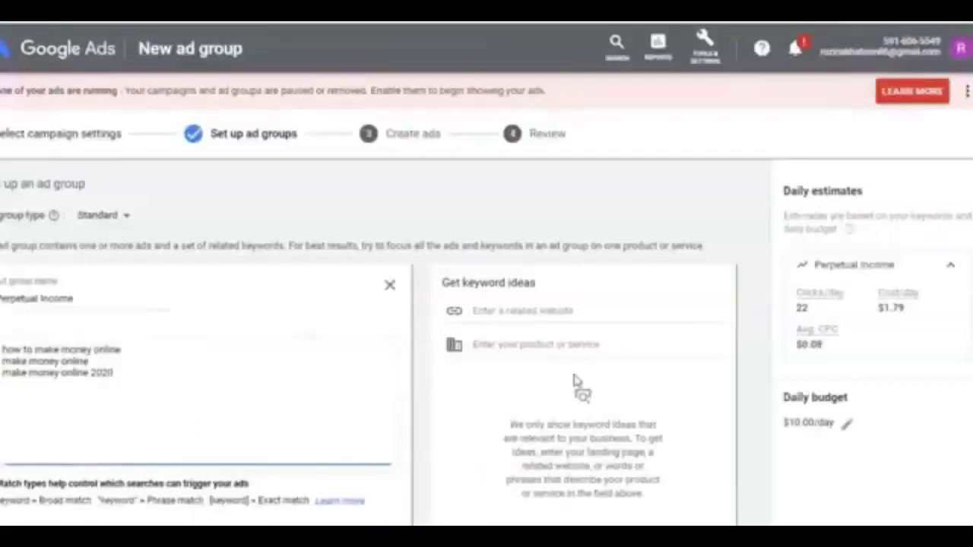
pyautogui.scroll(-2, 574, 380)
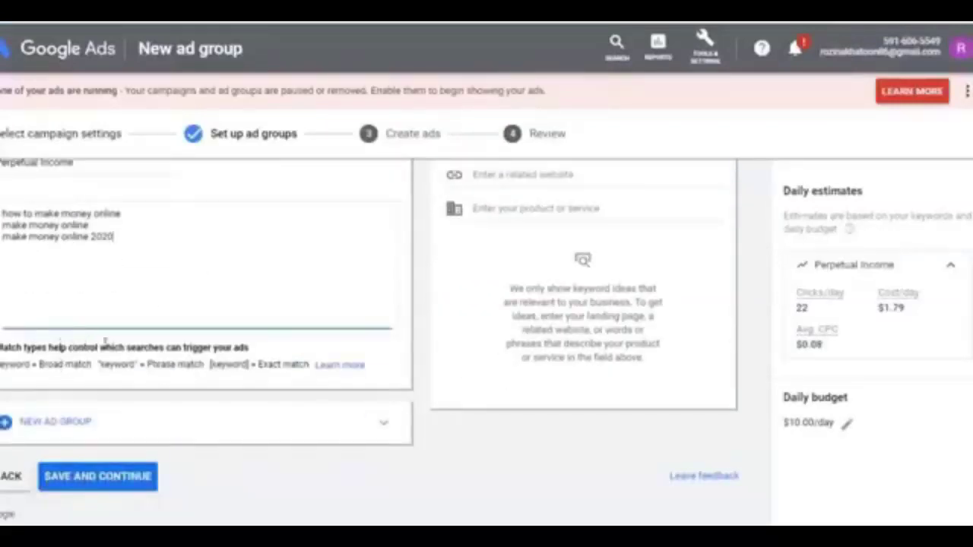
pyautogui.click(117, 488)
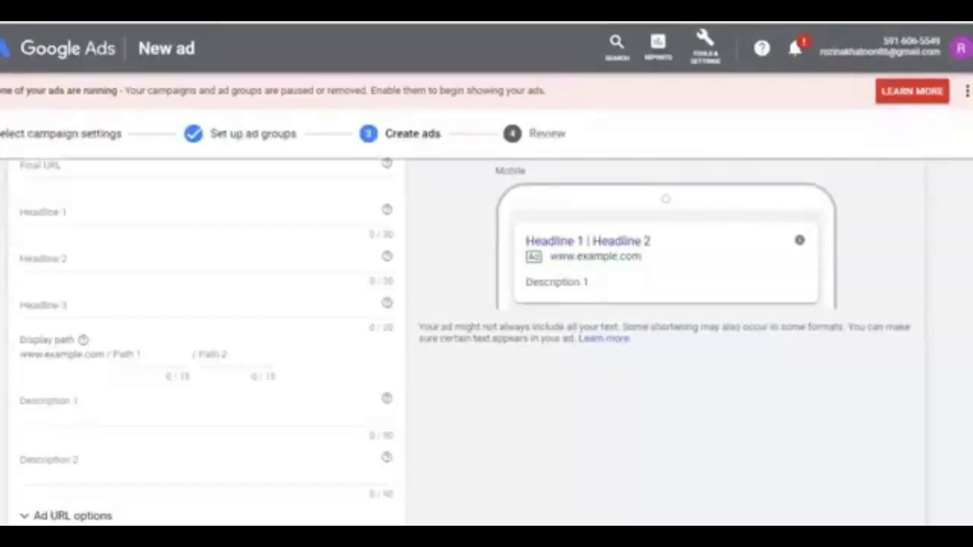
# Enter "Make $500 a Day Online" as Headline 1 of the new text ad
pyautogui.scroll(3, 467, 342)
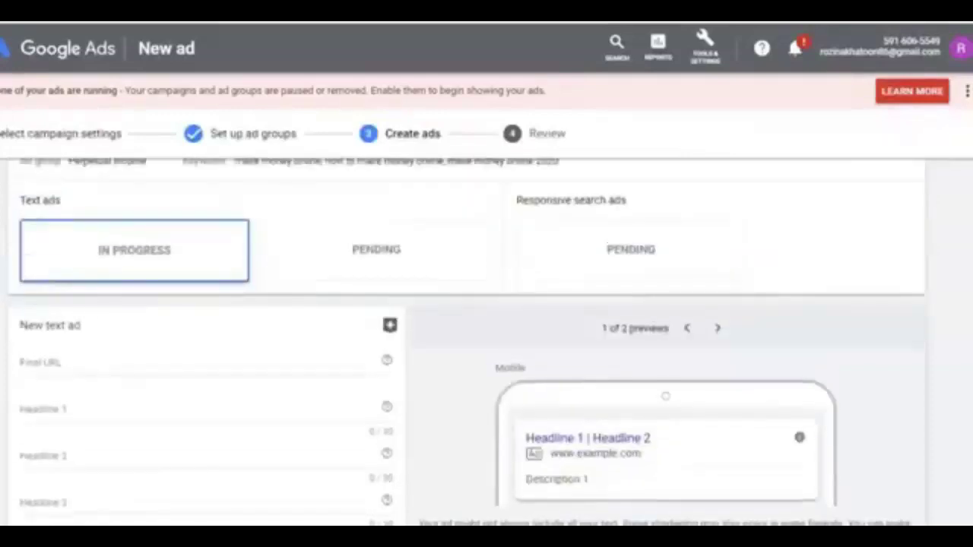
pyautogui.scroll(-1, 243, 411)
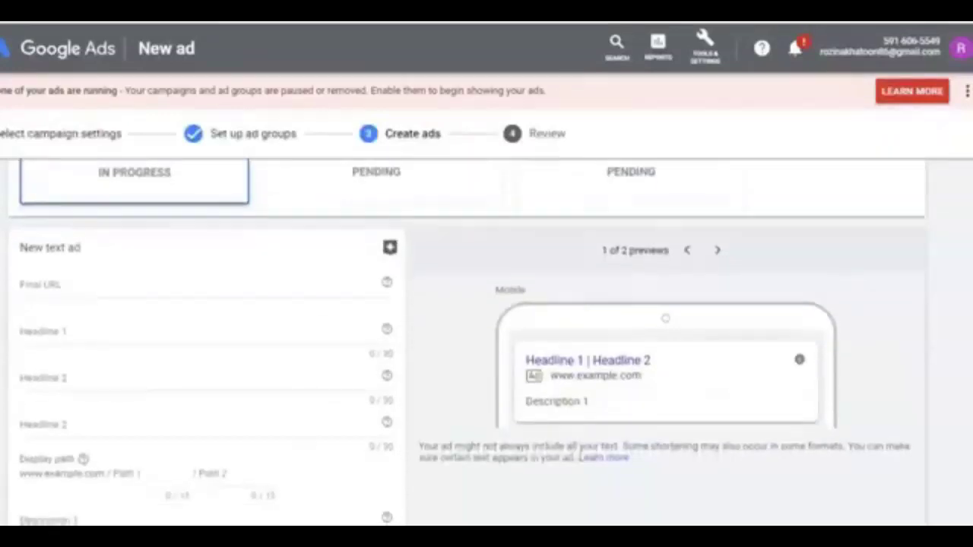
pyautogui.click(161, 336)
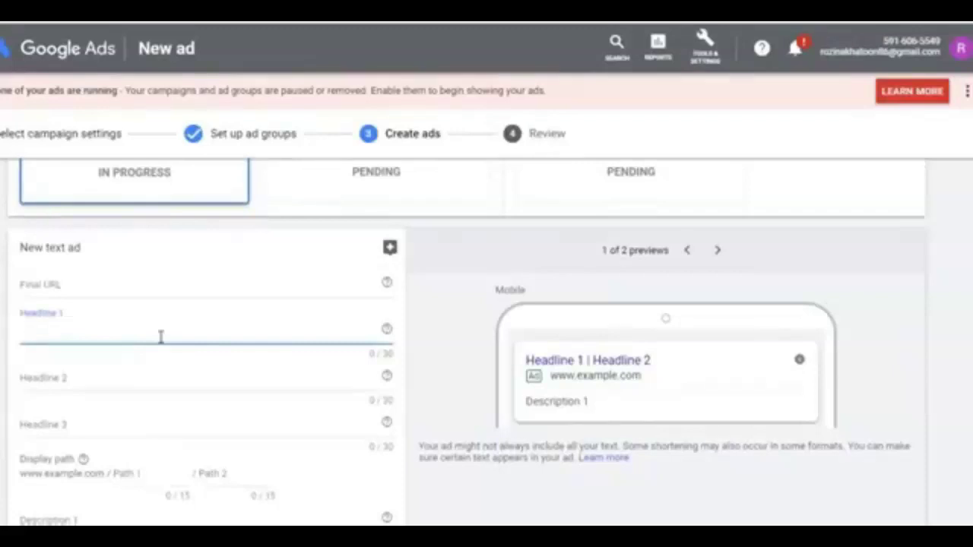
pyautogui.write('Make')
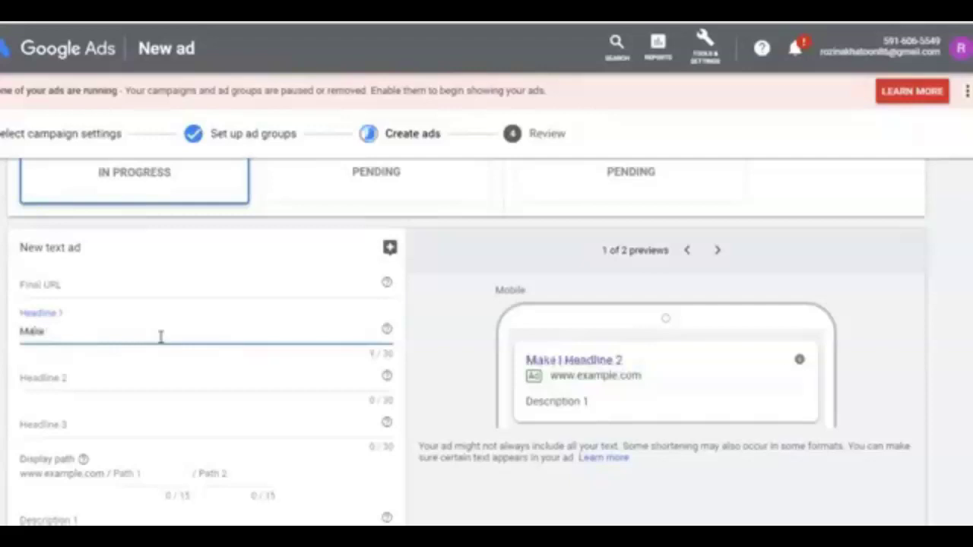
pyautogui.write(' $5')
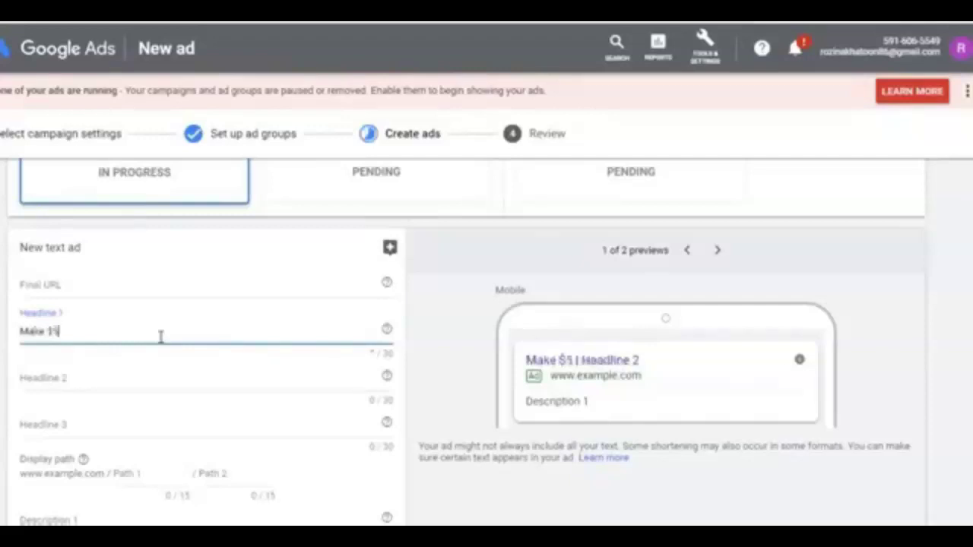
pyautogui.write('00 a ')
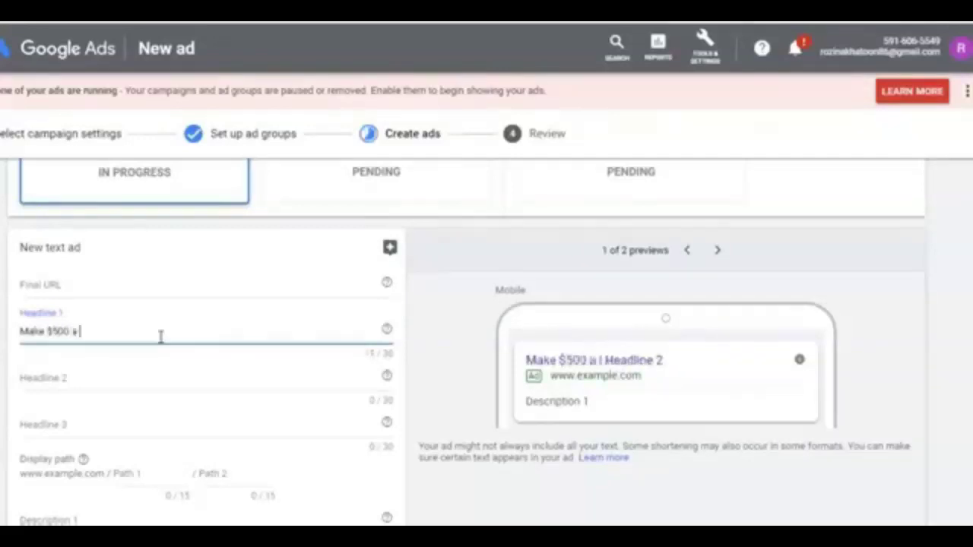
pyautogui.write('Day')
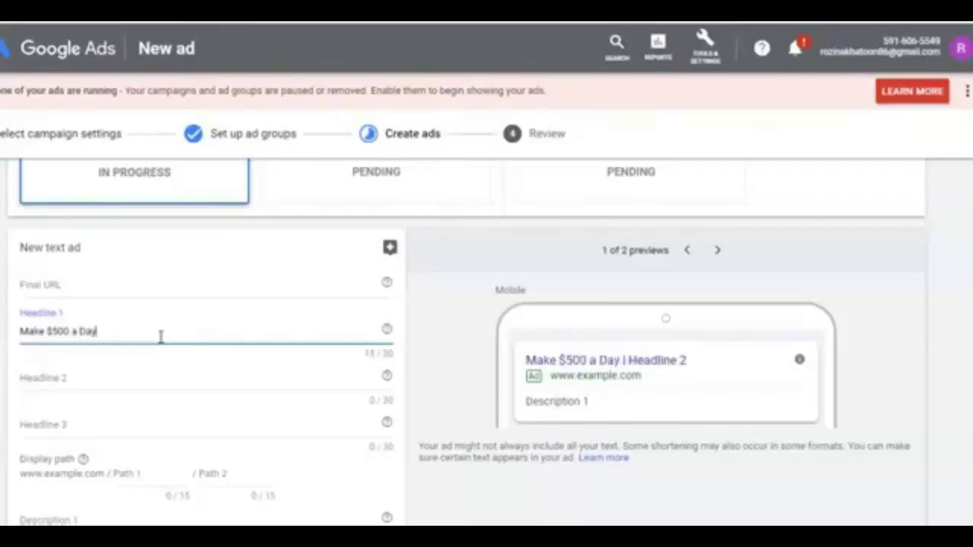
pyautogui.write(' Online')
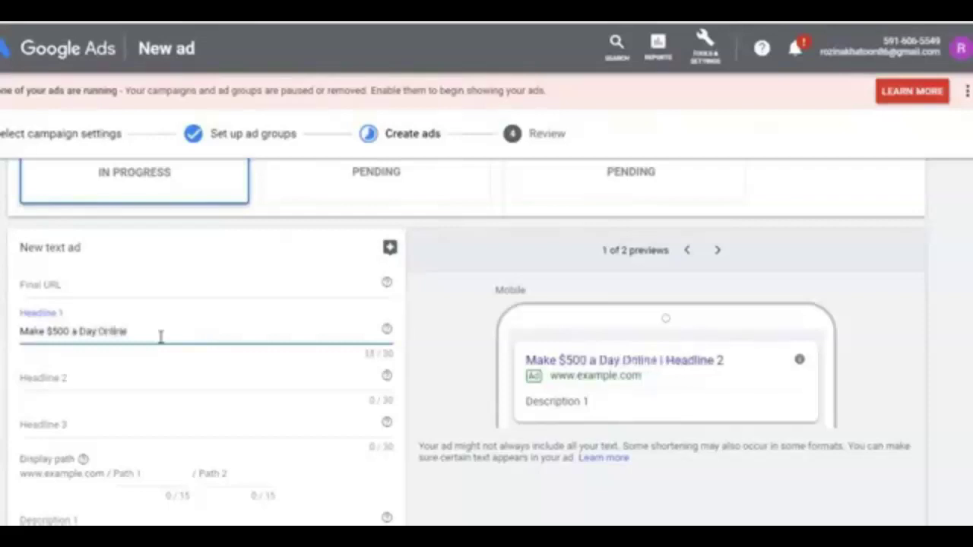
# Copy "{Keyword:Make Money Online}" from the text editor note and insert it before the Headline 1 text, separated by "|"
pyautogui.hotkey('alt', 'Tab')
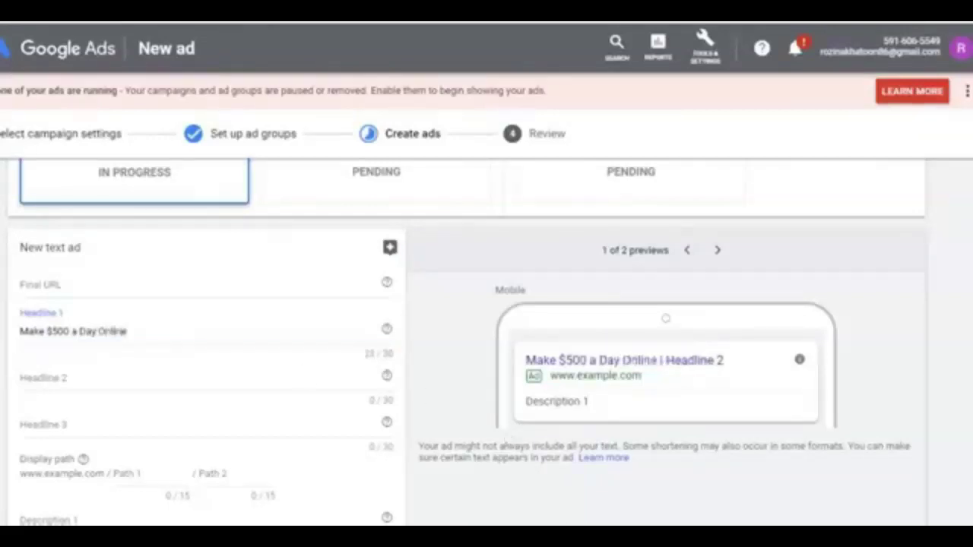
pyautogui.click(246, 33)
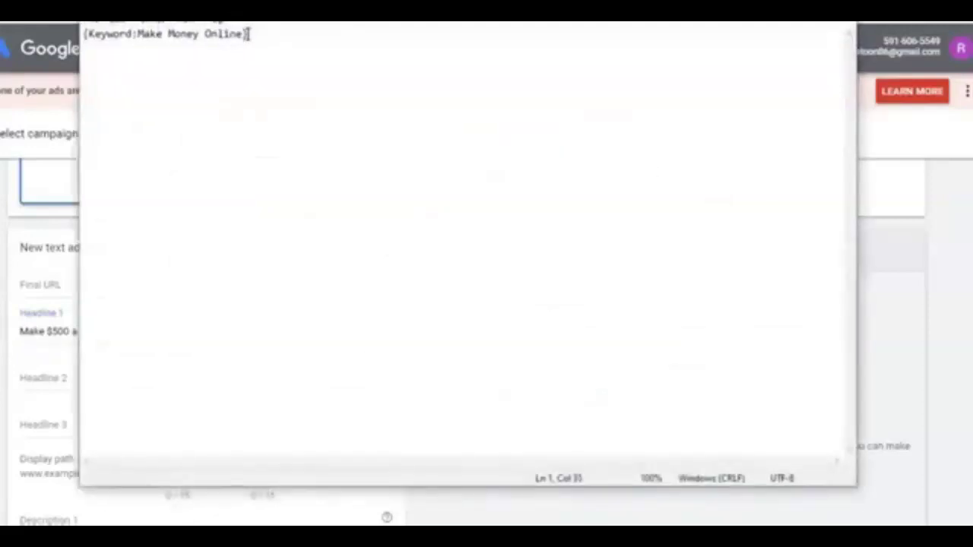
pyautogui.moveTo(246, 33); pyautogui.dragTo(85, 33)
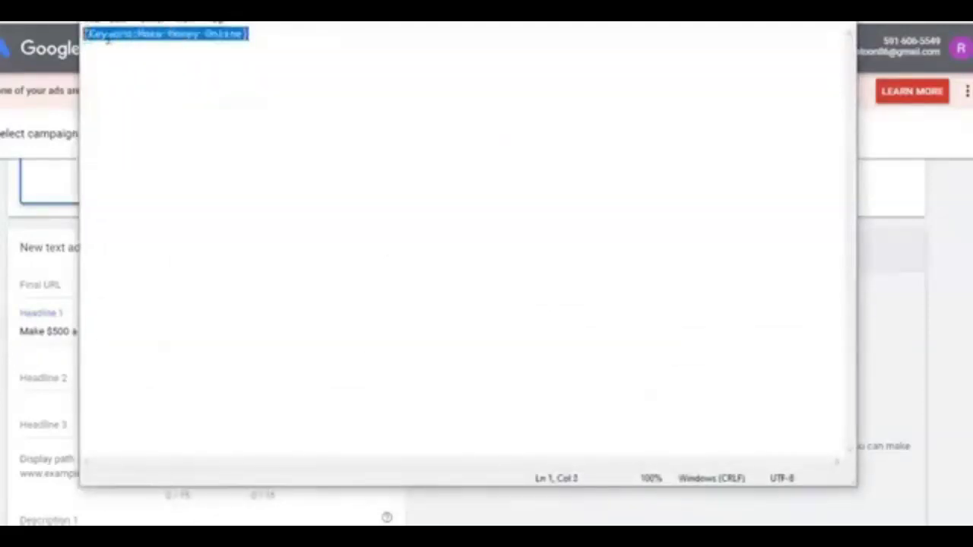
pyautogui.hotkey('alt', 'Tab')
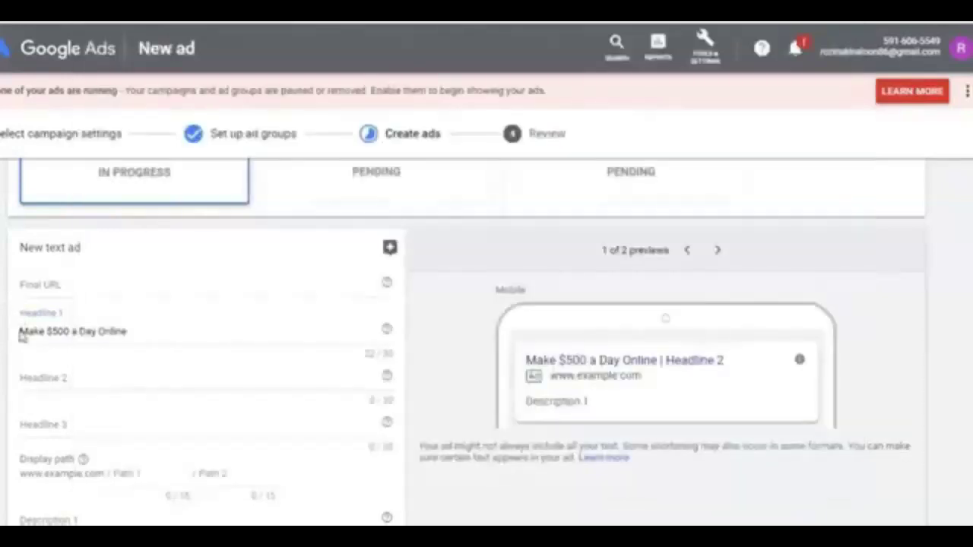
pyautogui.click(21, 334)
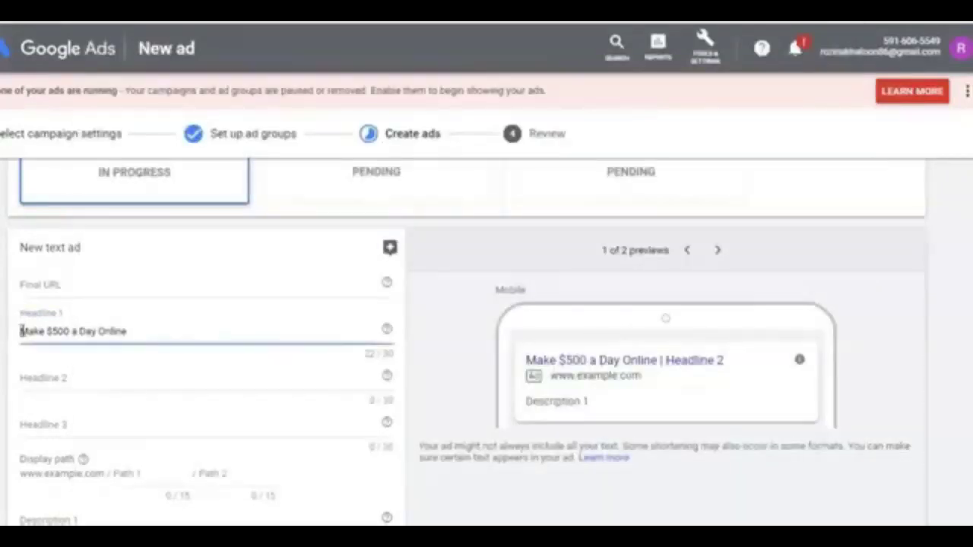
pyautogui.write('{Keyword:Make Money Online}')
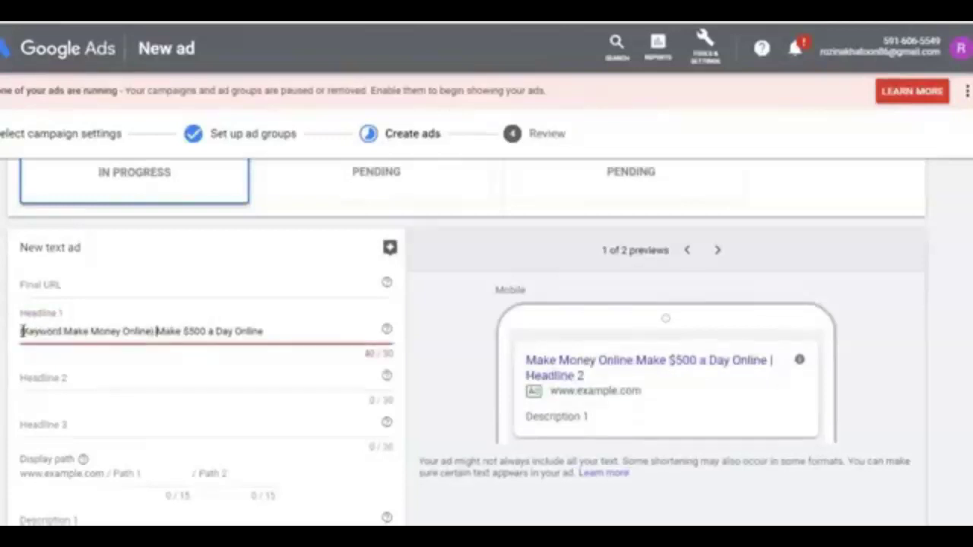
pyautogui.write('|')
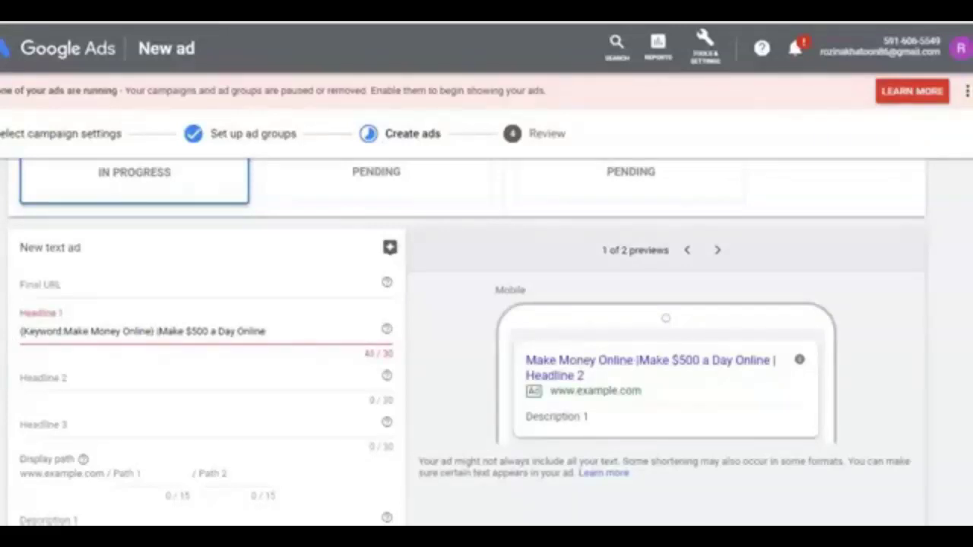
# Move "Make $500 a Day Online" from Headline 1 to Headline 2 of the text ad
pyautogui.moveTo(276, 330); pyautogui.dragTo(159, 332)
pyautogui.hotkey('ctrl', 'c')
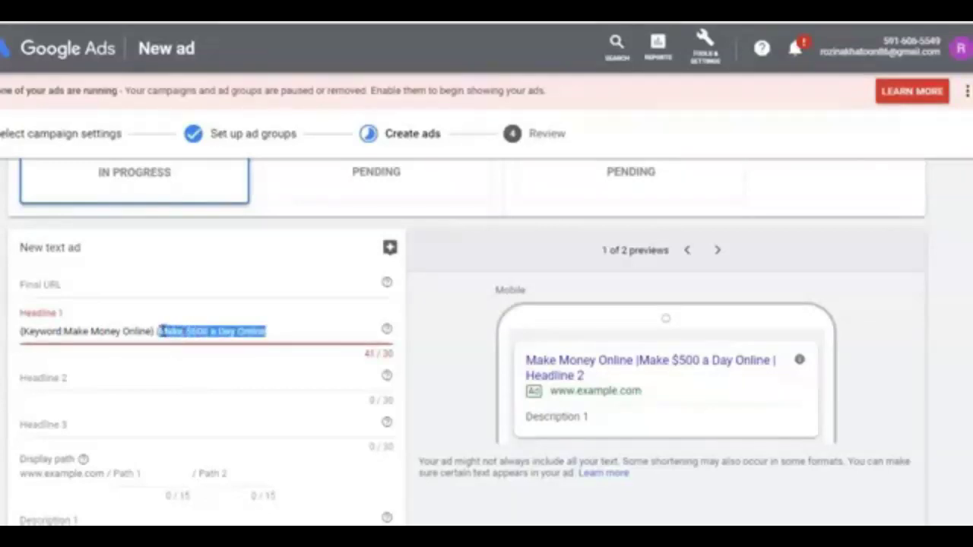
pyautogui.press('BackSpace')
pyautogui.click(90, 381)
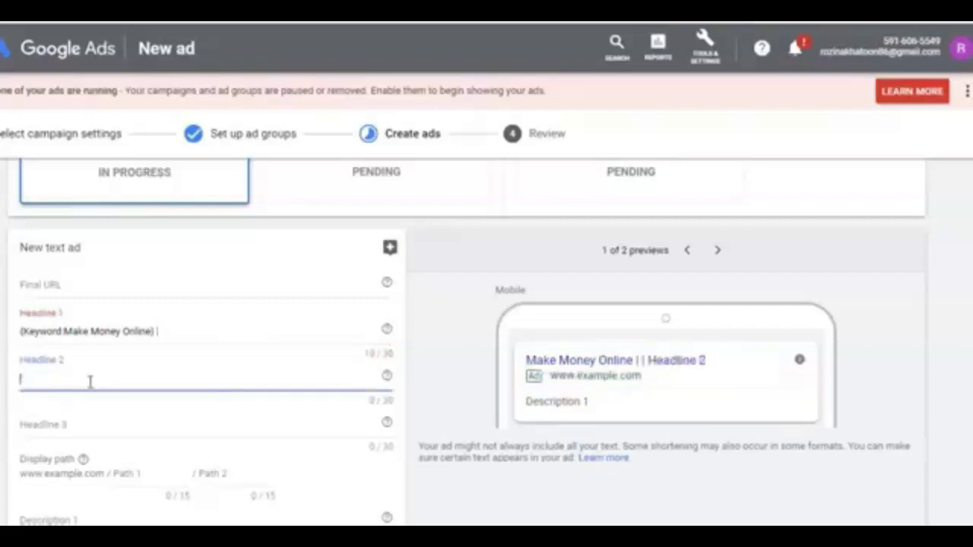
pyautogui.hotkey('ctrl', 'v')
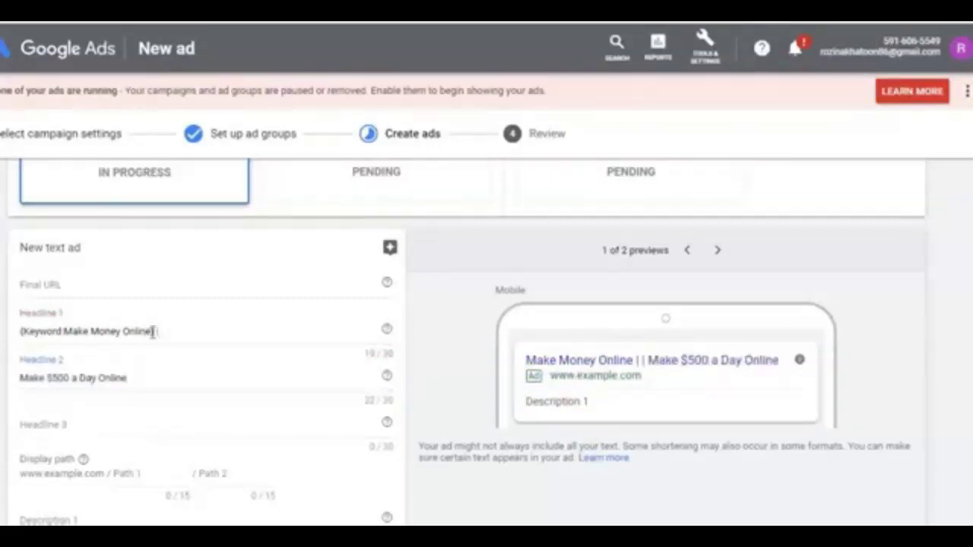
# Search Google for "how to make money online" and examine the headlines of the ads in the results
pyautogui.moveTo(154, 331); pyautogui.dragTo(21, 332)
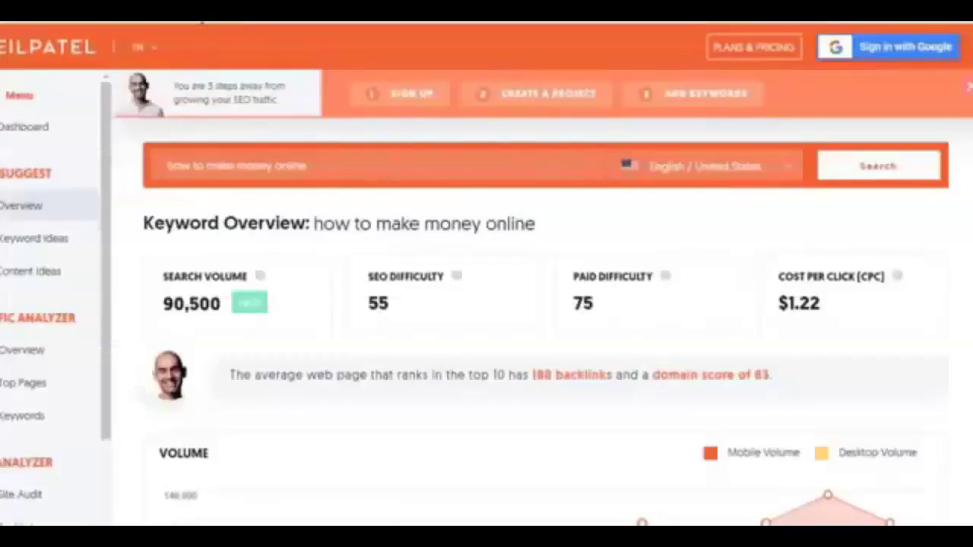
pyautogui.click(202, 23)
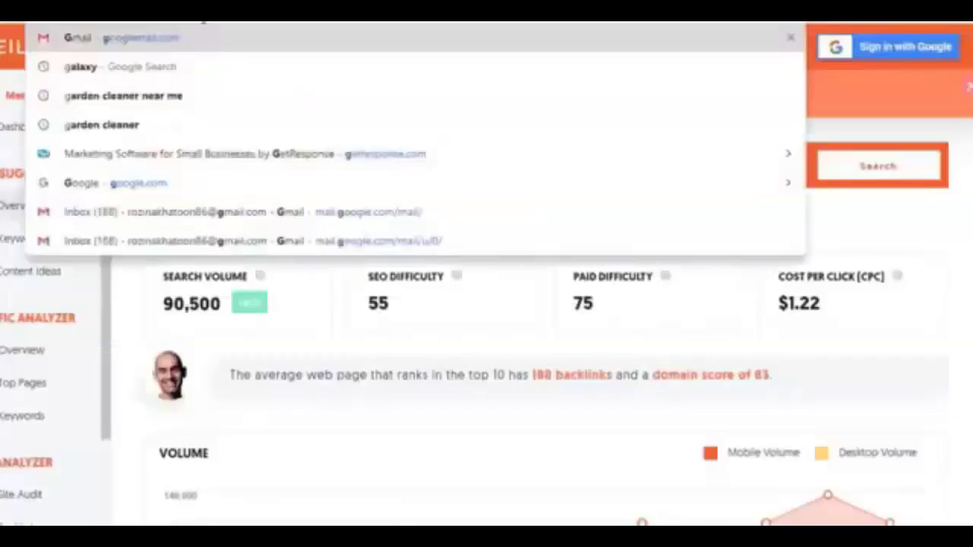
pyautogui.click(166, 180)
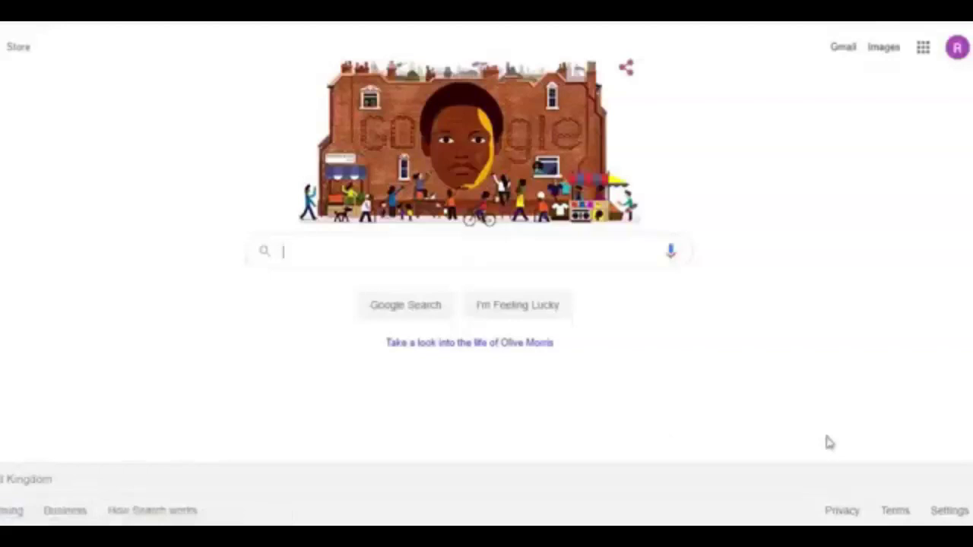
pyautogui.write('how to make')
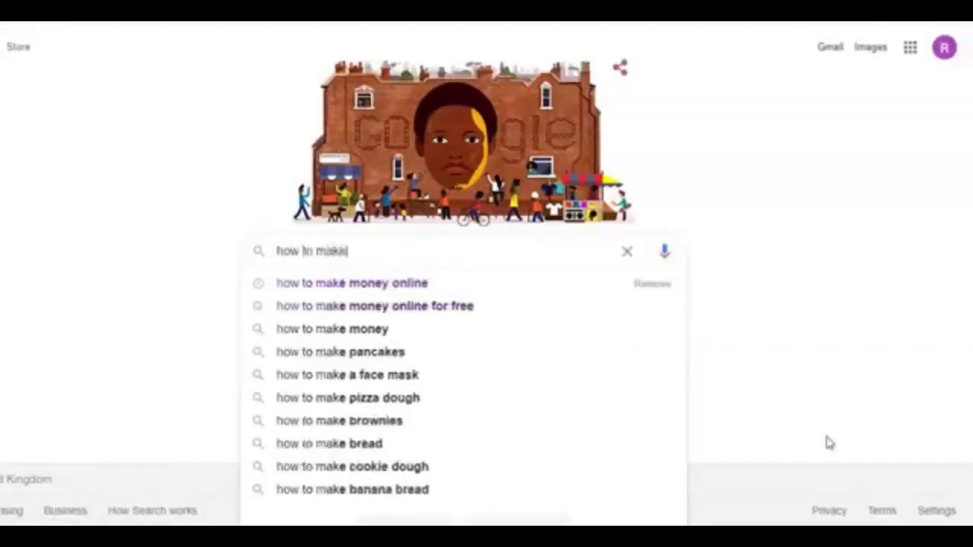
pyautogui.click(462, 284)
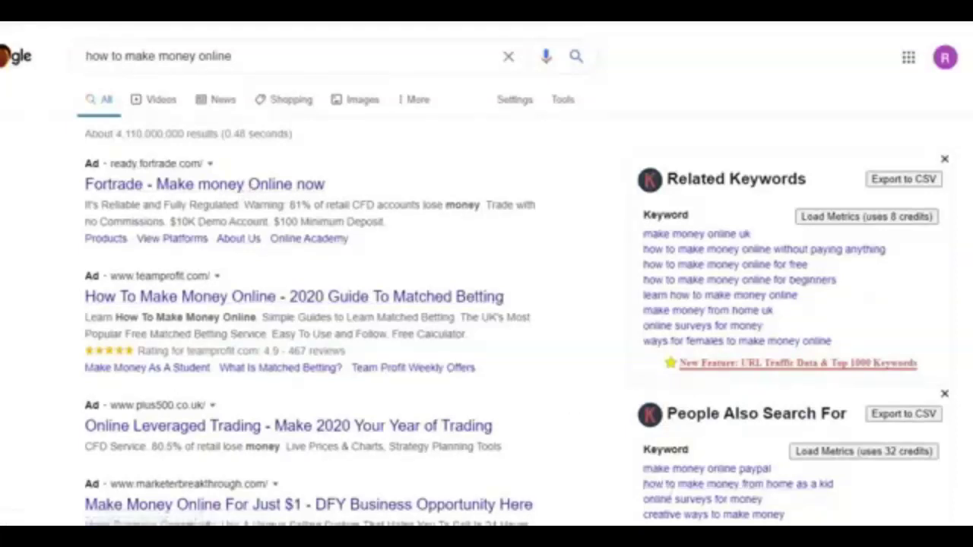
pyautogui.moveTo(631, 532)
pyautogui.moveTo(703, 517)
pyautogui.click(734, 479)
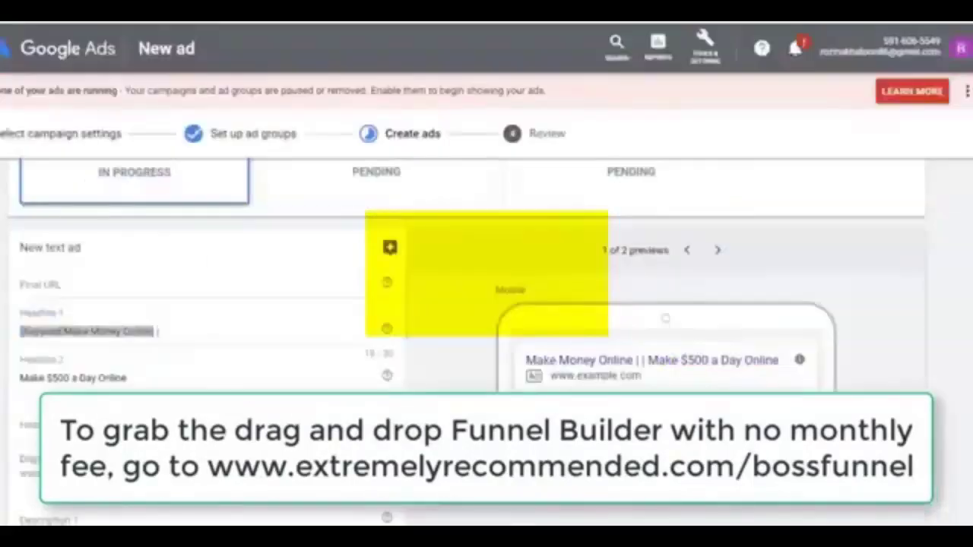
# Back in the Google Ads text ad, enter "Let me show you a powerful way to make money from home using the internet" as Description 1
pyautogui.tripleClick(87, 331)
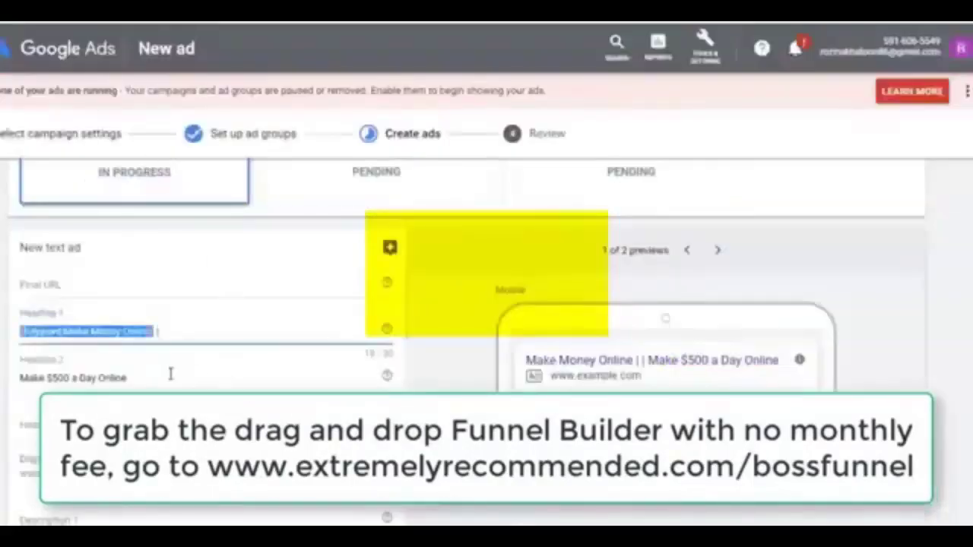
pyautogui.click(22, 426)
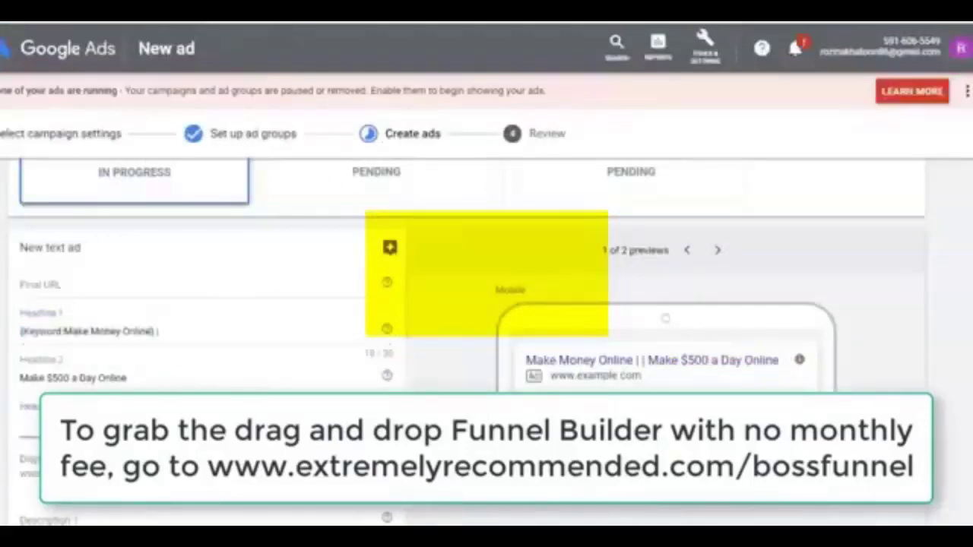
pyautogui.scroll(-1, 205, 304)
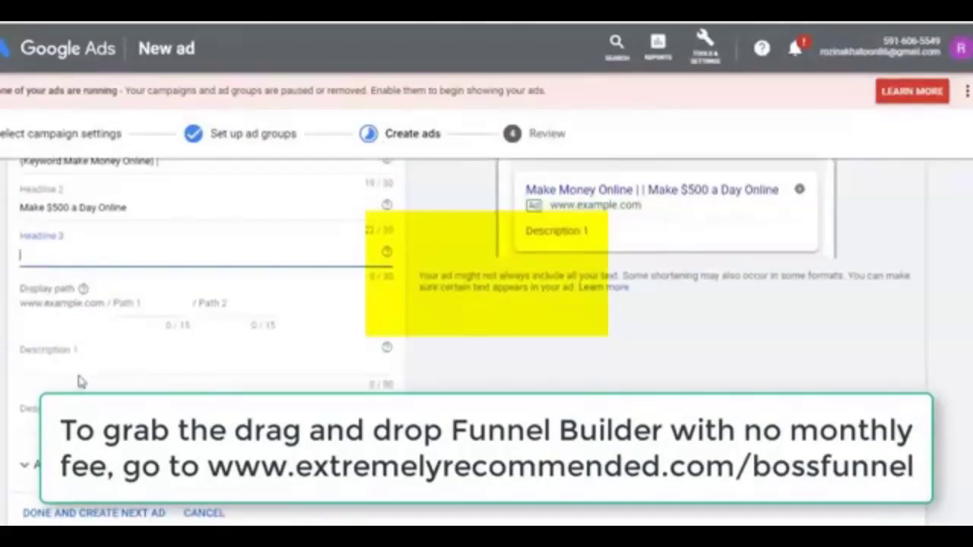
pyautogui.click(104, 366)
pyautogui.write('Let me show')
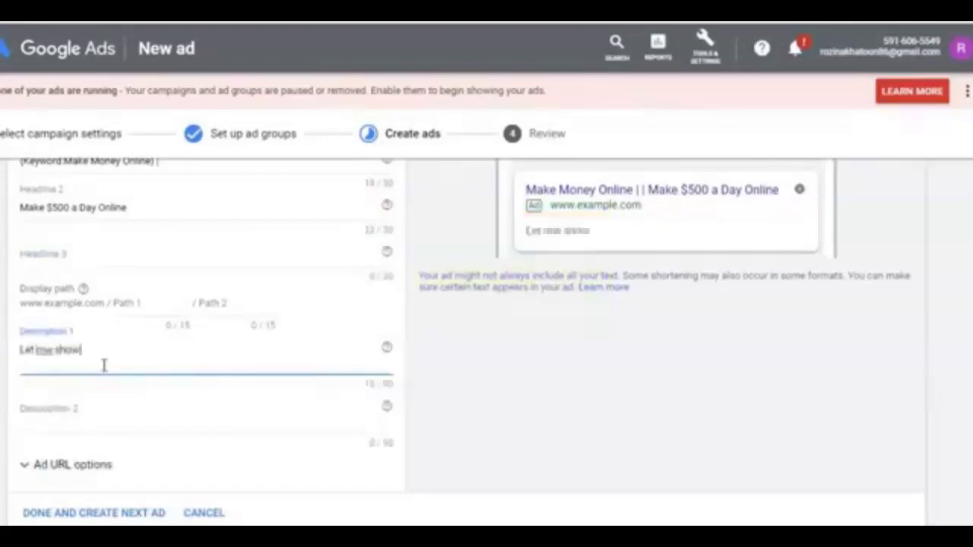
pyautogui.write(' you a power')
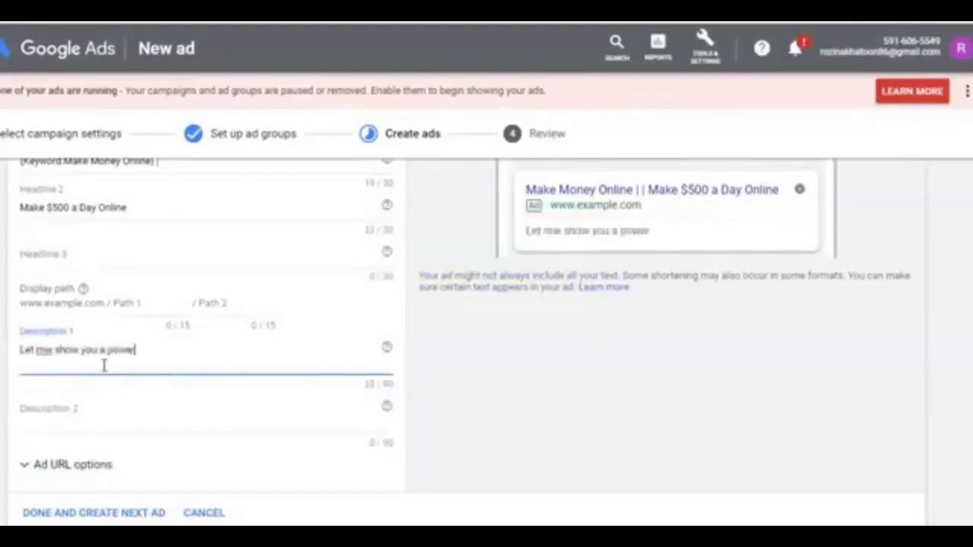
pyautogui.write('ful way to')
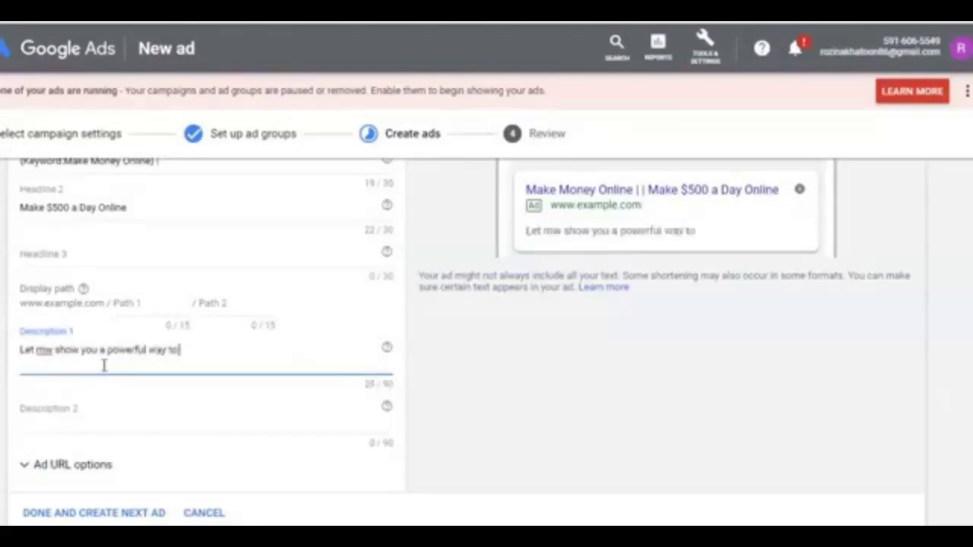
pyautogui.write(' make money fro')
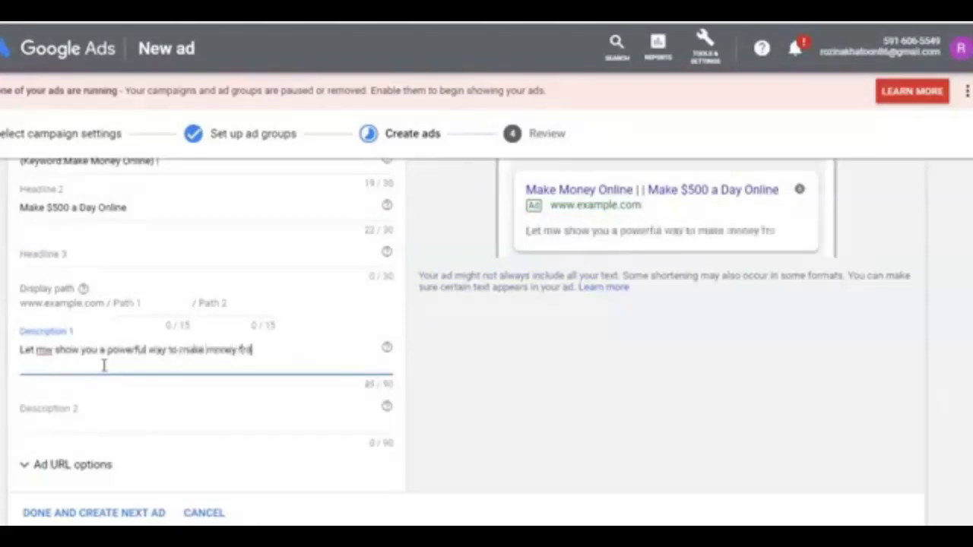
pyautogui.write('m home us')
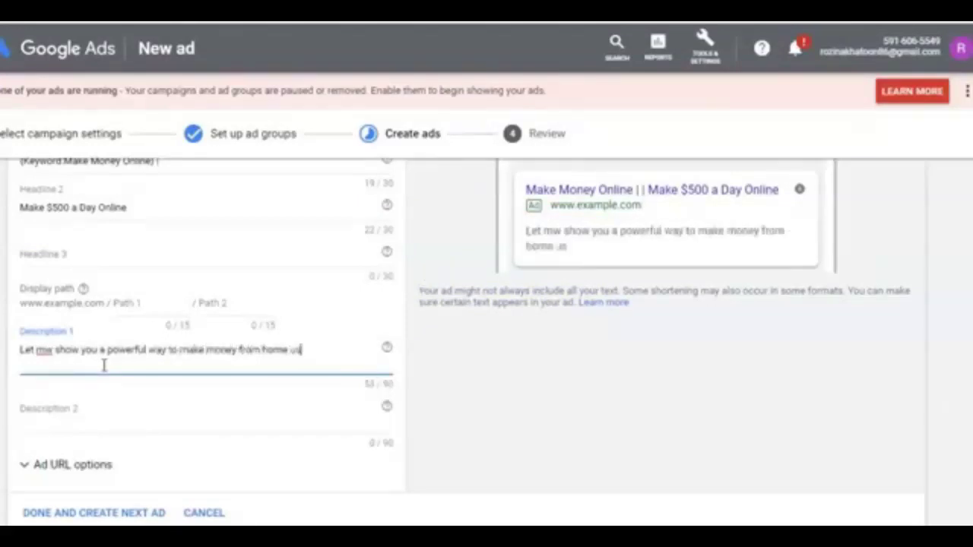
pyautogui.write('ing the internet')
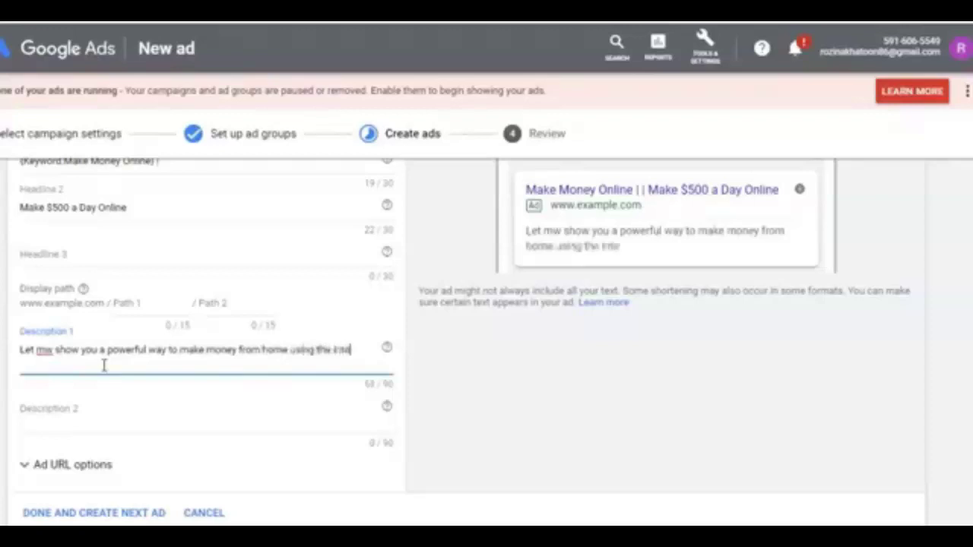
pyautogui.click(95, 423)
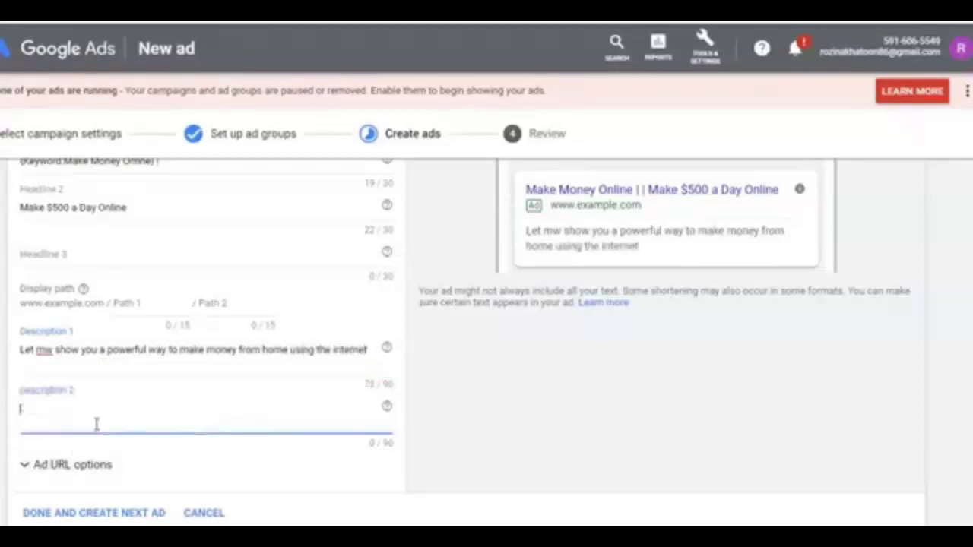
pyautogui.click(373, 349)
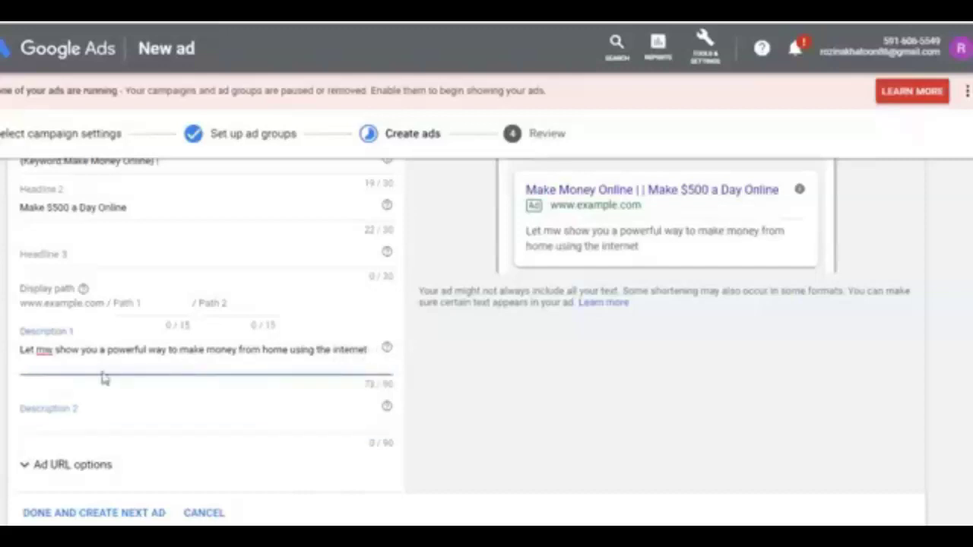
pyautogui.write('me')
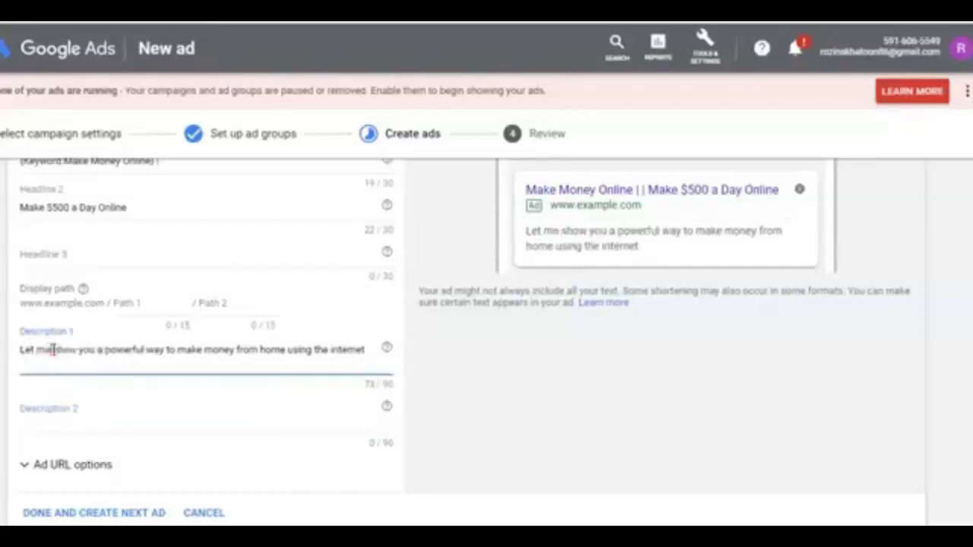
# Enter "No website, no experience, and no technical skills is required" as Description 2 of the text ad
pyautogui.click(107, 423)
pyautogui.write('No')
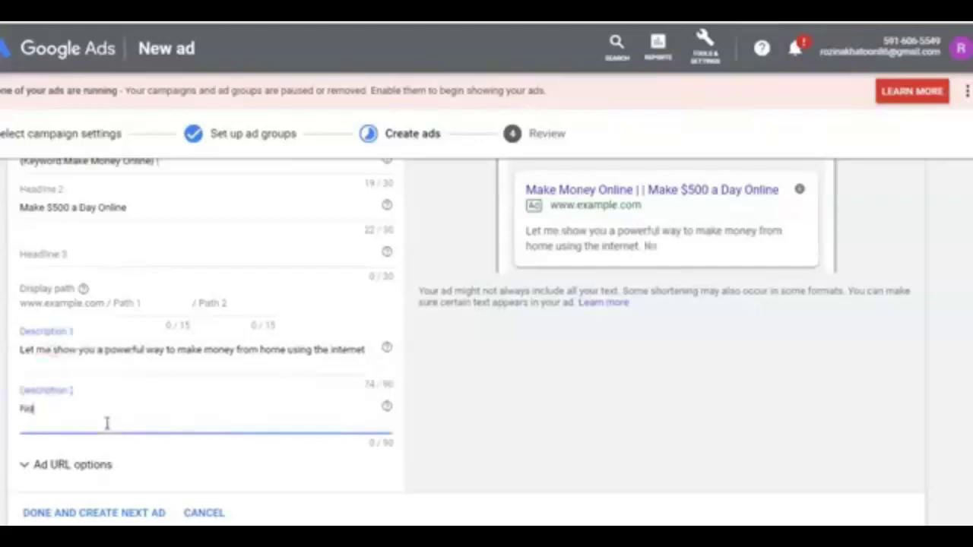
pyautogui.write(' website, no experience')
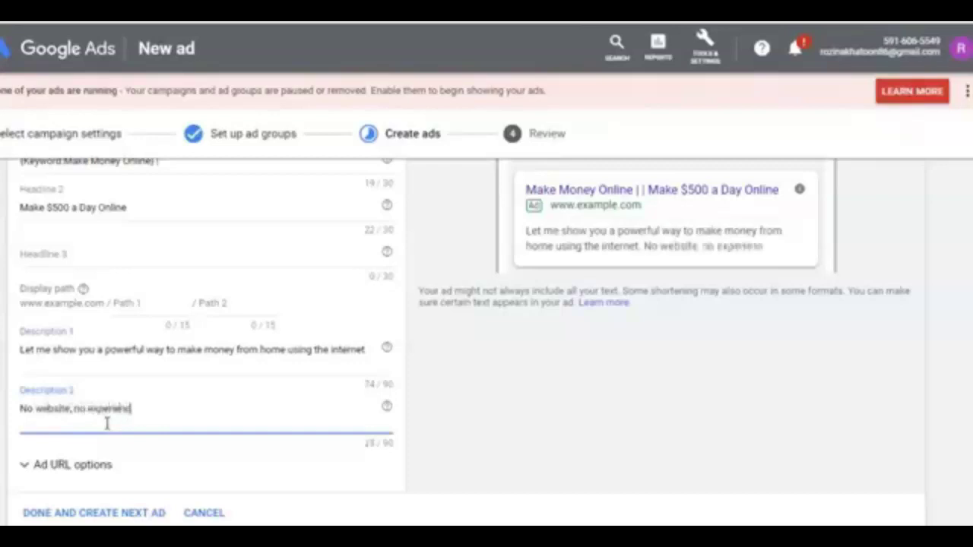
pyautogui.write(',  and no tec')
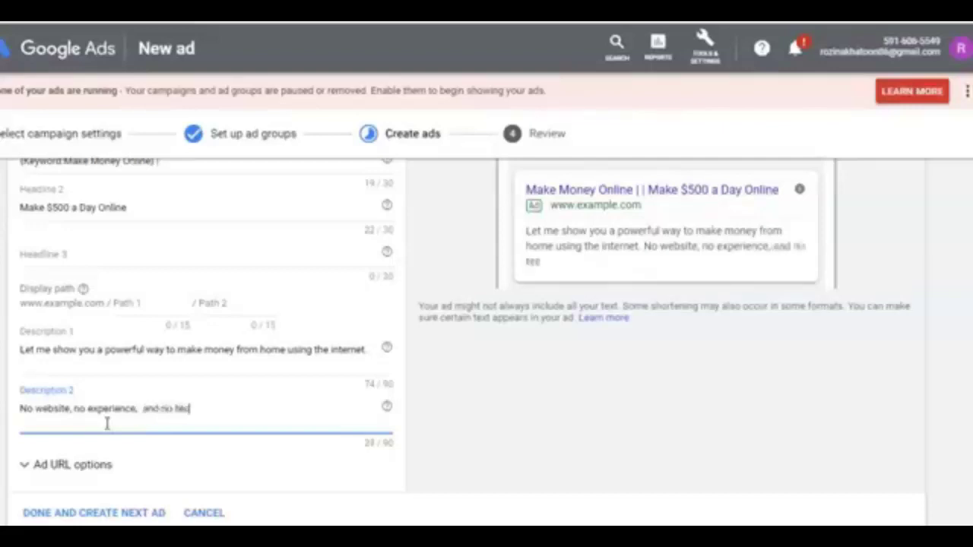
pyautogui.write('hnical skills is re')
pyautogui.press('BackSpace')
pyautogui.press('BackSpace')
pyautogui.write('equired')
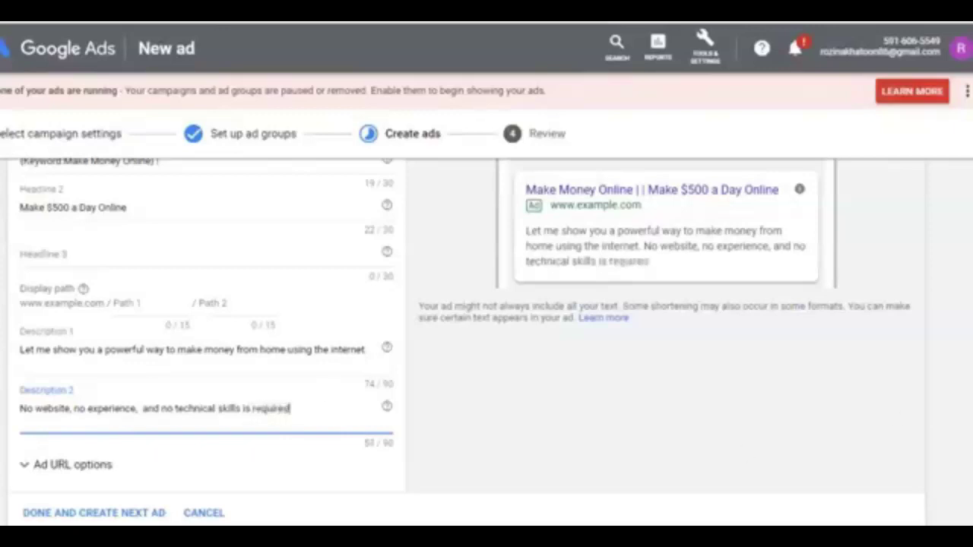
# Expand the Ad URL options and review the text ad's fields and mobile preview
pyautogui.scroll(-2, 487, 342)
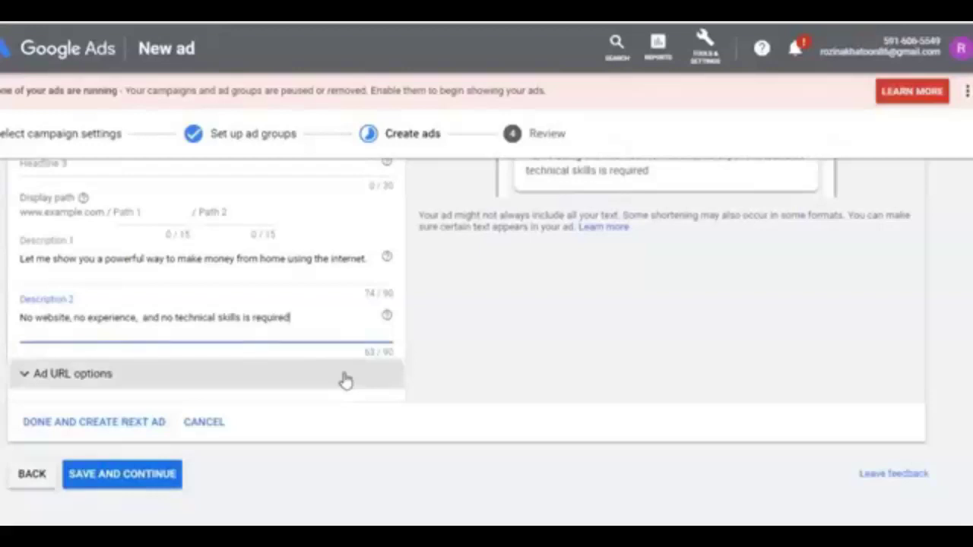
pyautogui.click(42, 382)
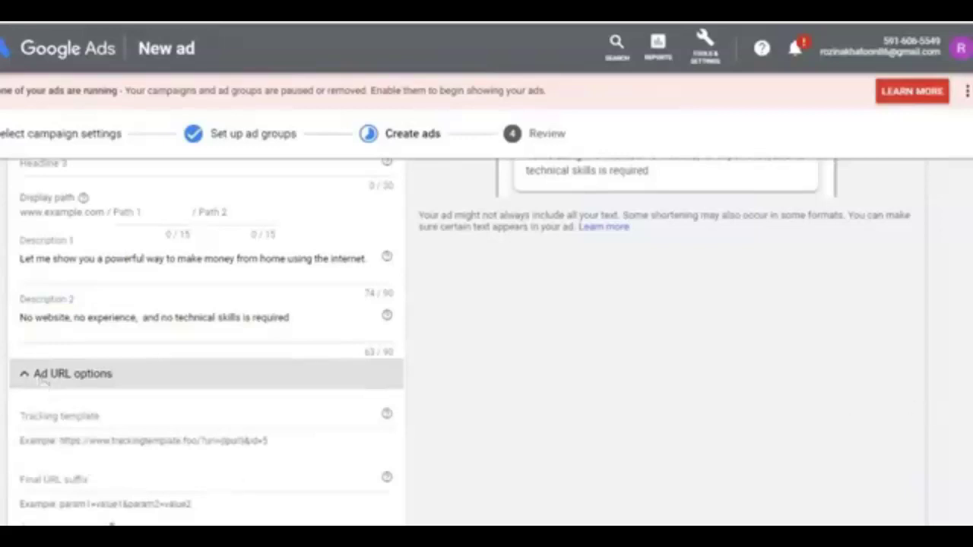
pyautogui.scroll(3, 616, 459)
pyautogui.scroll(2, 933, 286)
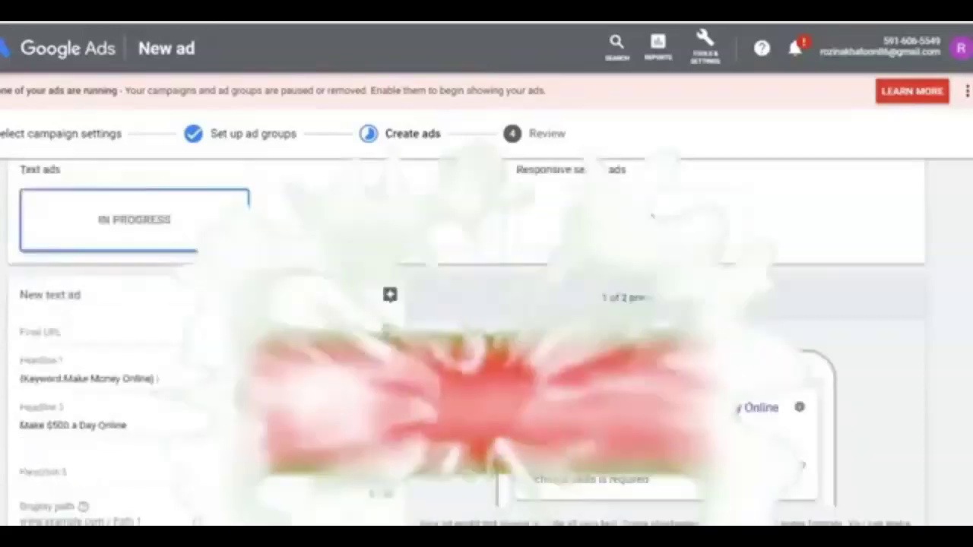
pyautogui.scroll(-1, 933, 285)
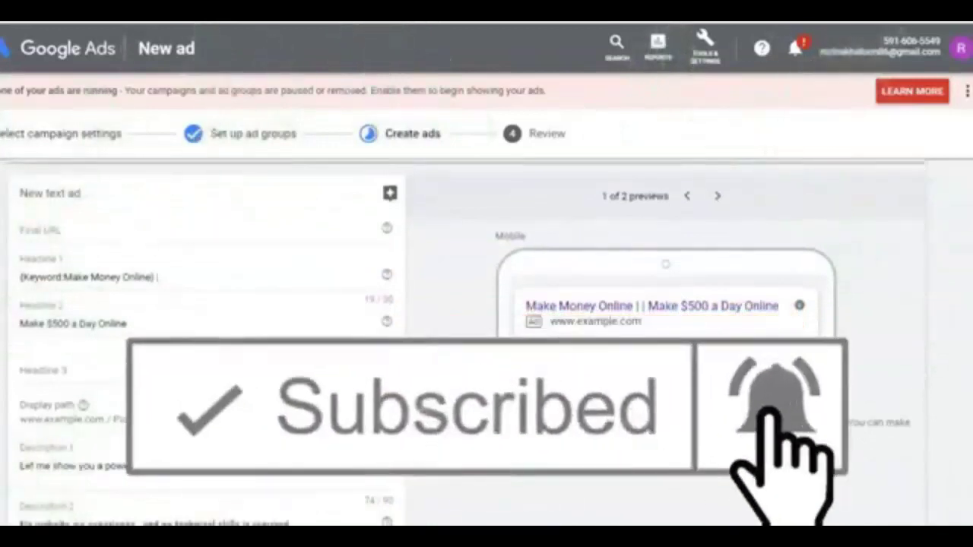
pyautogui.scroll(-1, 783, 269)
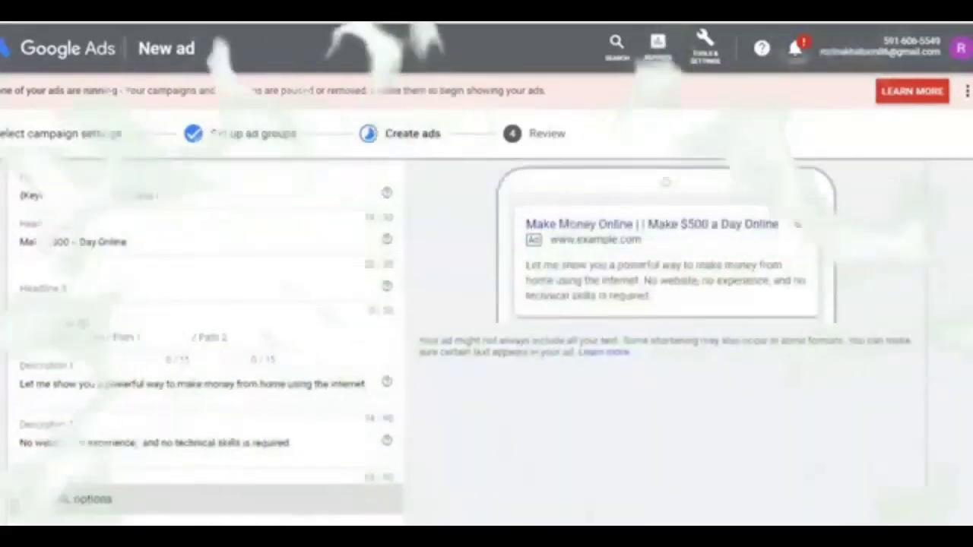
pyautogui.scroll(1, 665, 289)
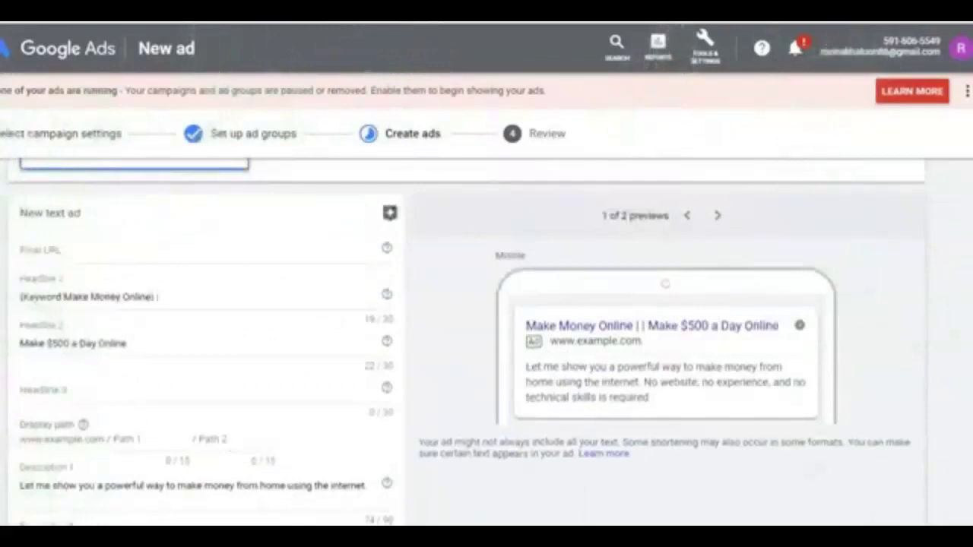
# Check the website address shown above the Fortrade ad in the Google search results as a final URL example
pyautogui.click(78, 252)
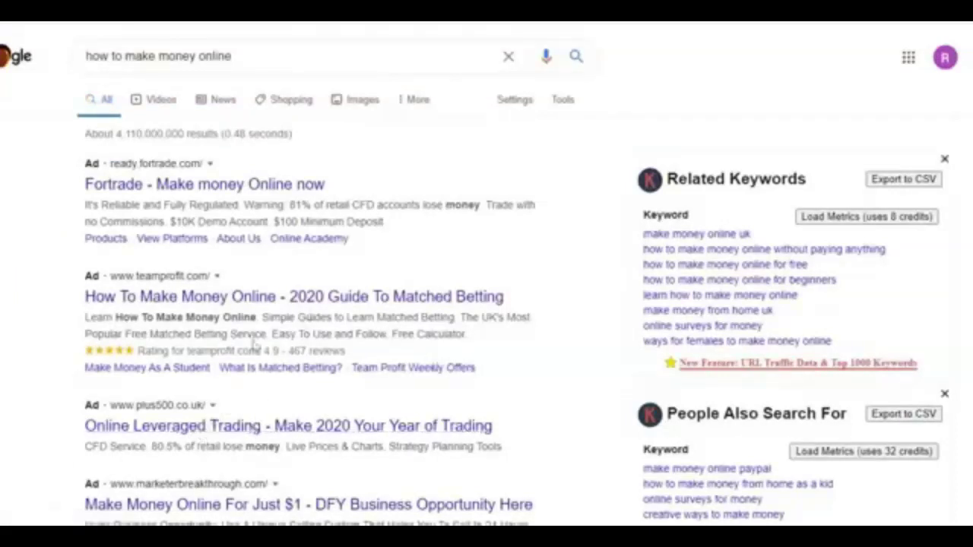
pyautogui.moveTo(219, 167); pyautogui.dragTo(197, 163)
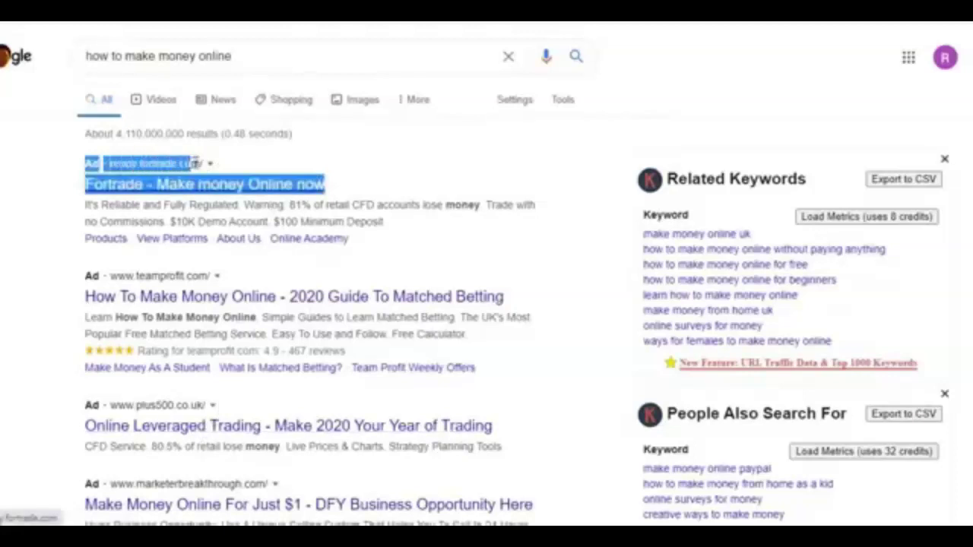
pyautogui.click(562, 157)
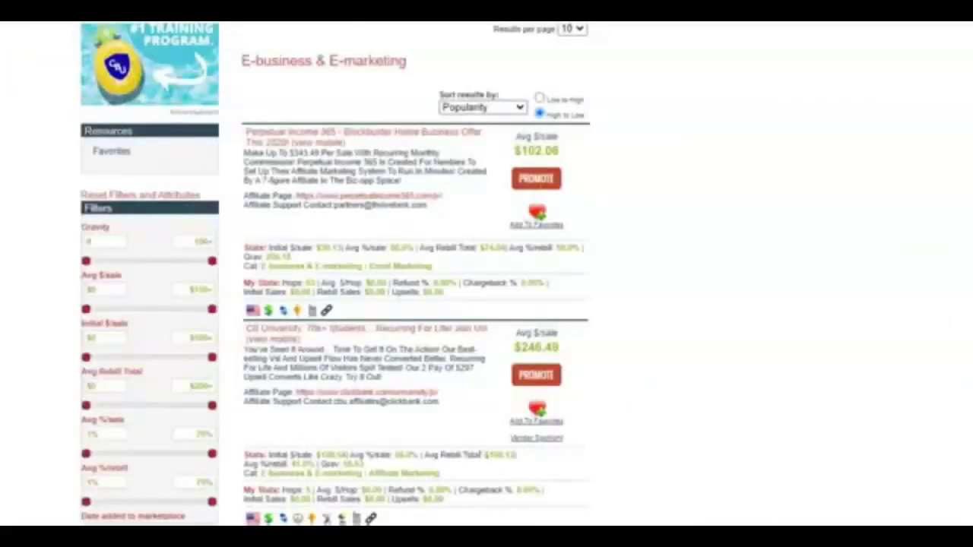
# Examine the encrypted HopLink for the affiliate offer in ClickBank's HopLink Generator
pyautogui.click(422, 482)
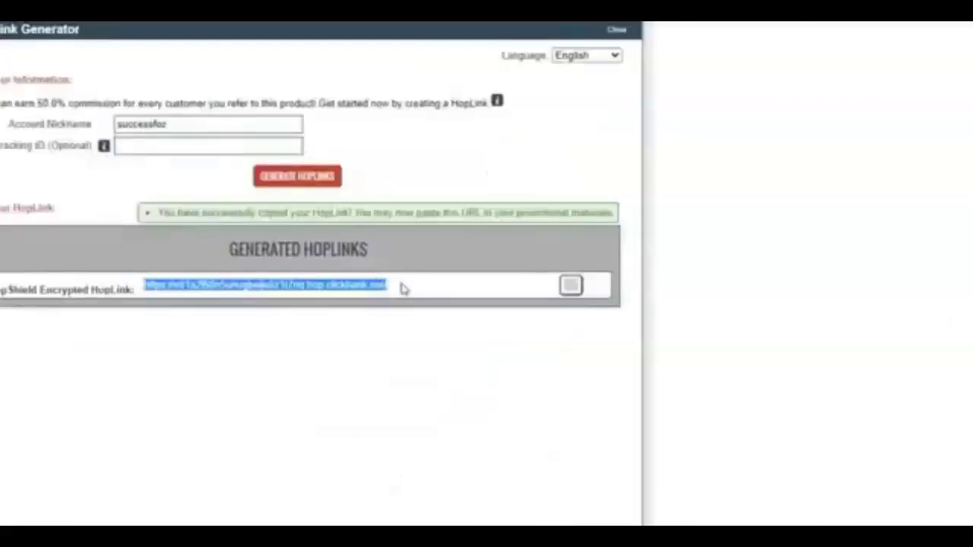
pyautogui.click(361, 295)
pyautogui.moveTo(397, 284); pyautogui.dragTo(147, 279)
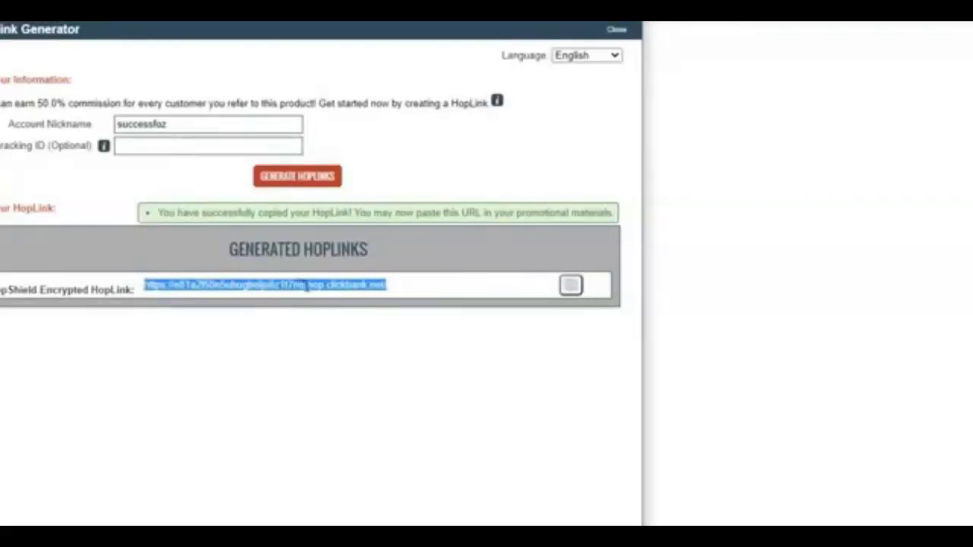
pyautogui.click(393, 288)
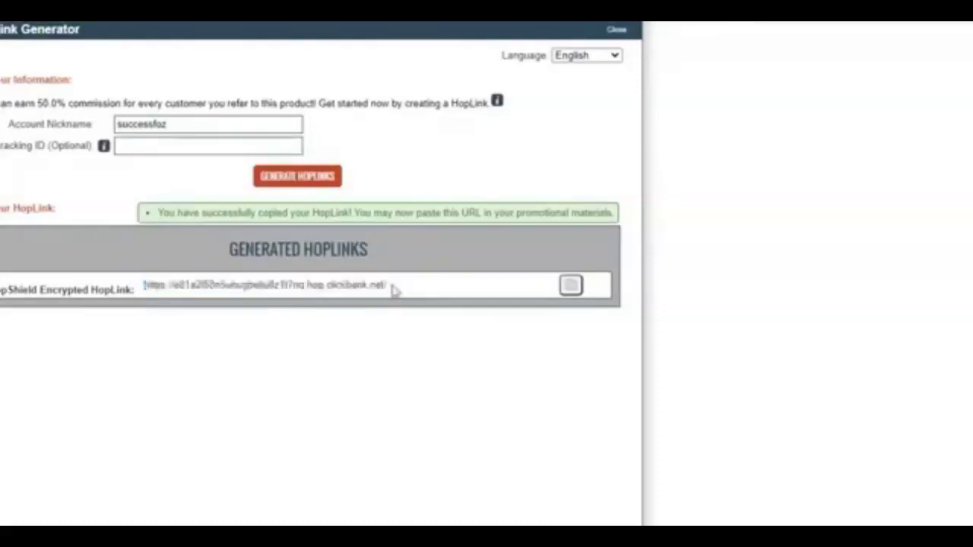
pyautogui.moveTo(393, 287); pyautogui.dragTo(256, 281)
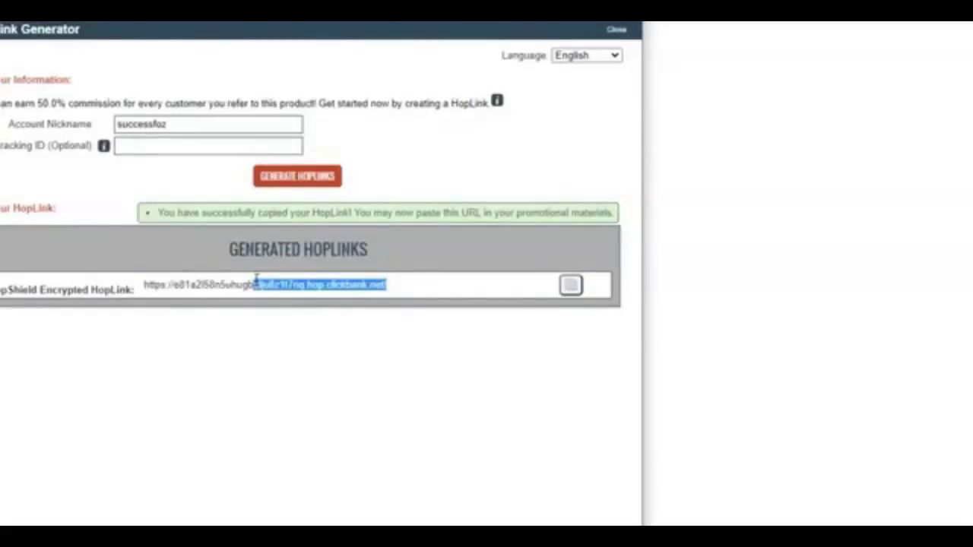
pyautogui.moveTo(386, 284); pyautogui.dragTo(141, 286)
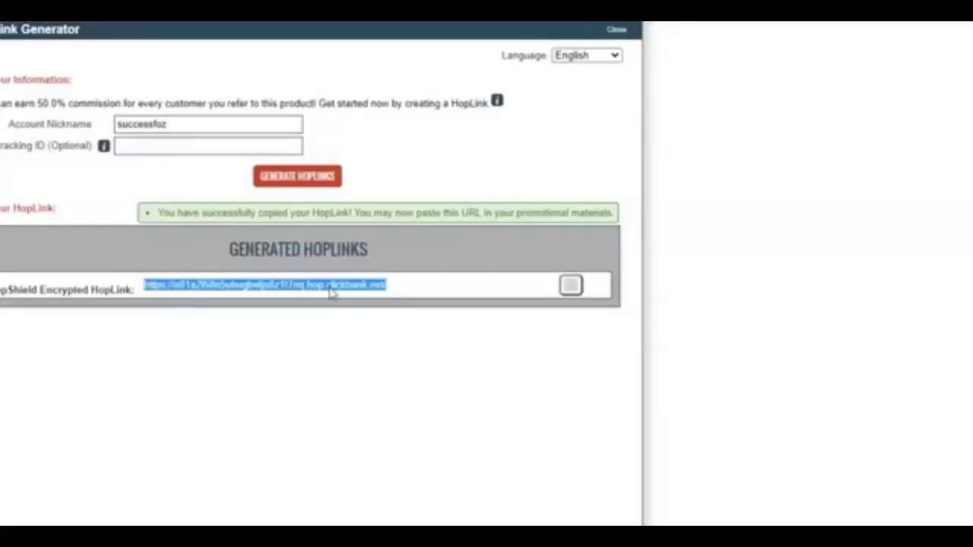
pyautogui.click(724, 285)
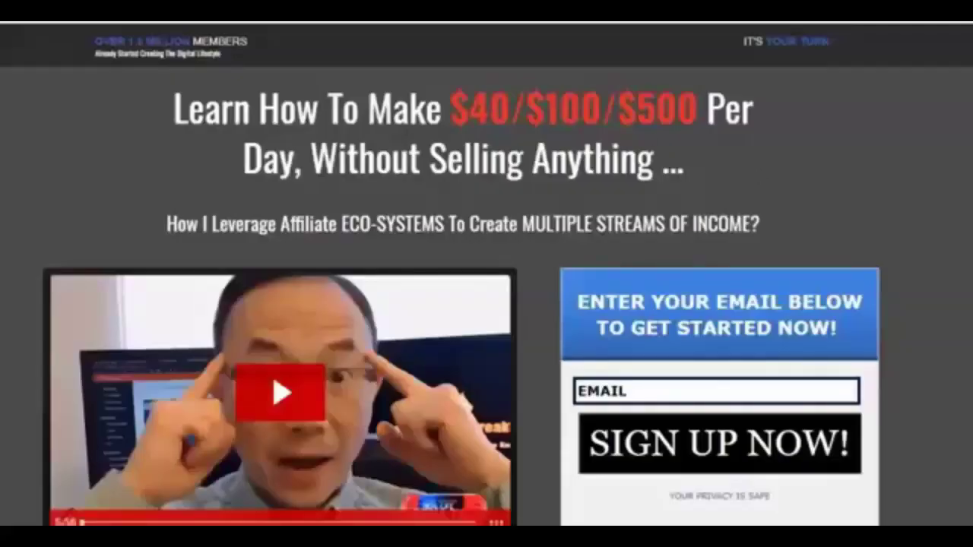
# Examine the example landing page from its headline and opt-in form down to the copyright, disclaimer, privacy policy and terms links
pyautogui.scroll(-2, 486, 304)
pyautogui.scroll(2, 487, 304)
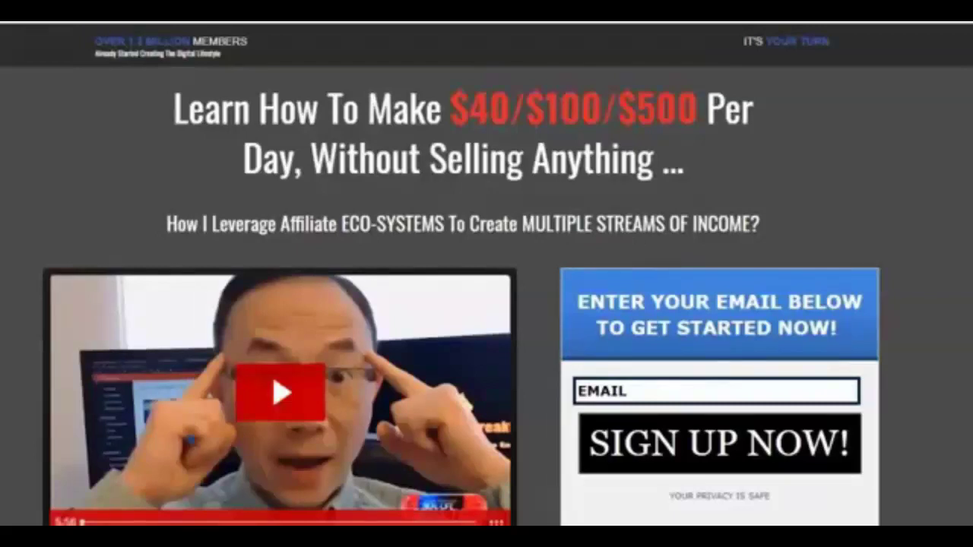
pyautogui.scroll(-2, 622, 490)
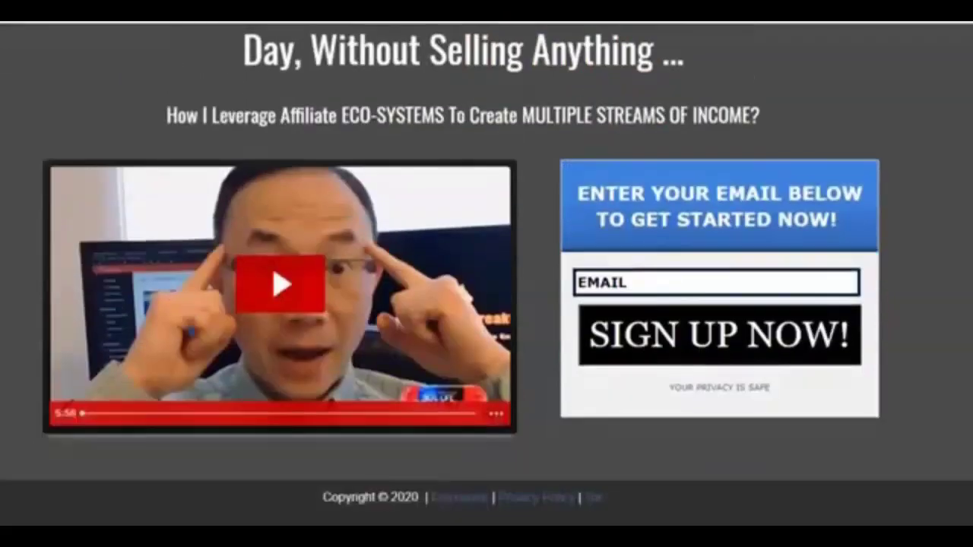
pyautogui.tripleClick(536, 498)
pyautogui.moveTo(426, 498); pyautogui.dragTo(322, 498)
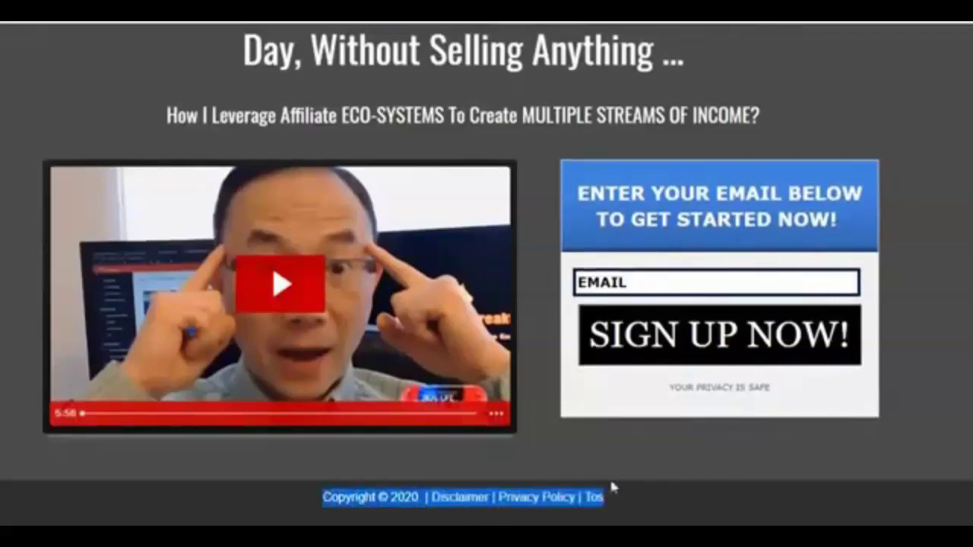
pyautogui.click(706, 496)
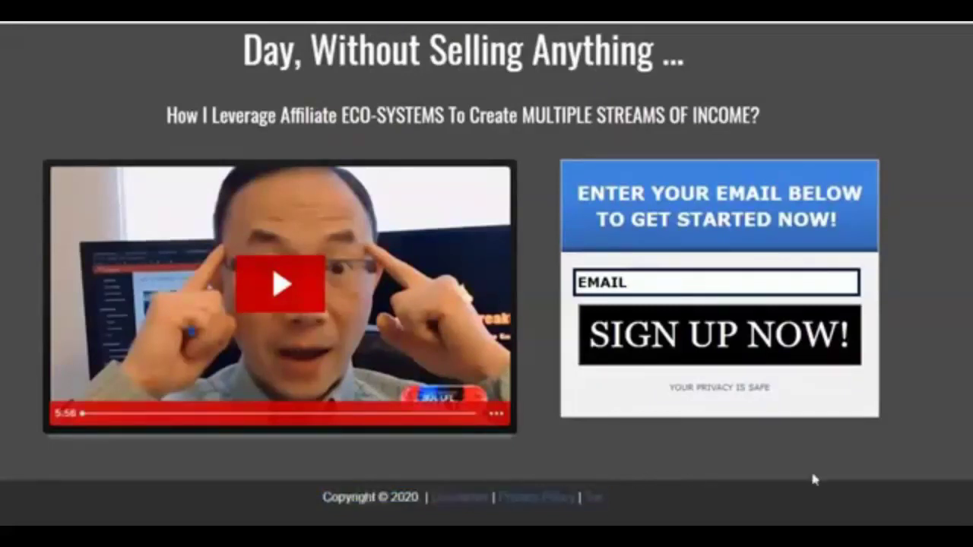
pyautogui.scroll(3, 483, 362)
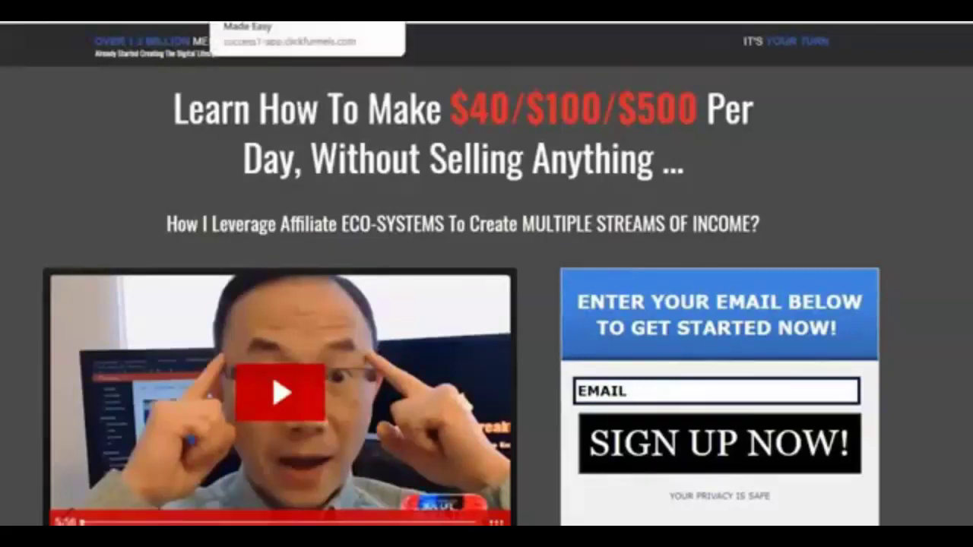
# Copy the Google ADS Text funnel page's URL from ClickFunnels and paste it as the text ad's final URL in Google Ads
pyautogui.click(365, 17)
pyautogui.moveTo(619, 203); pyautogui.dragTo(289, 205)
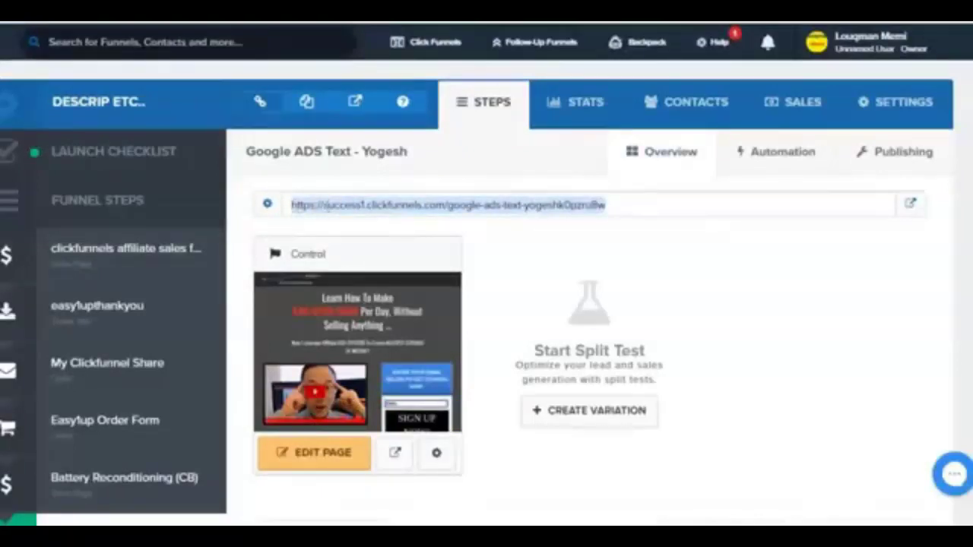
pyautogui.click(278, 23)
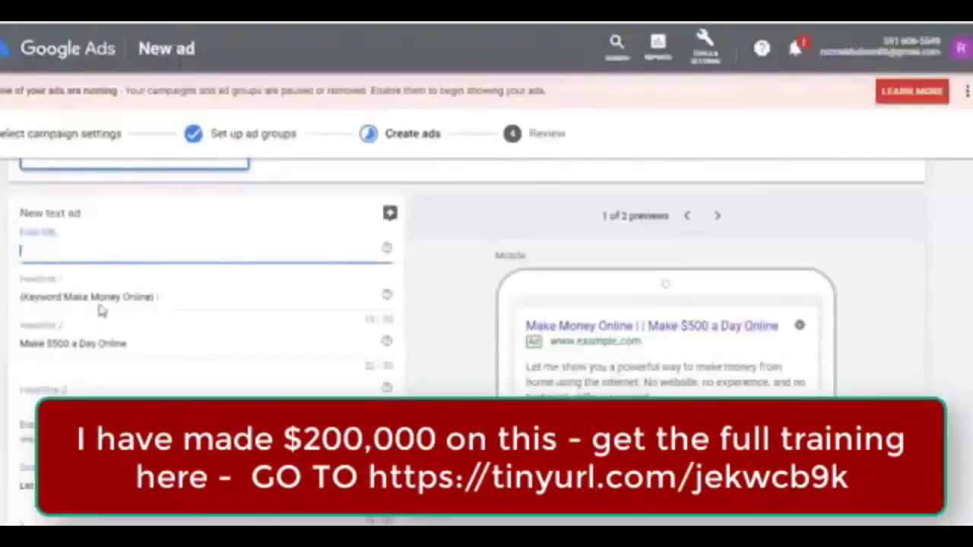
pyautogui.hotkey('ctrl', 'v')
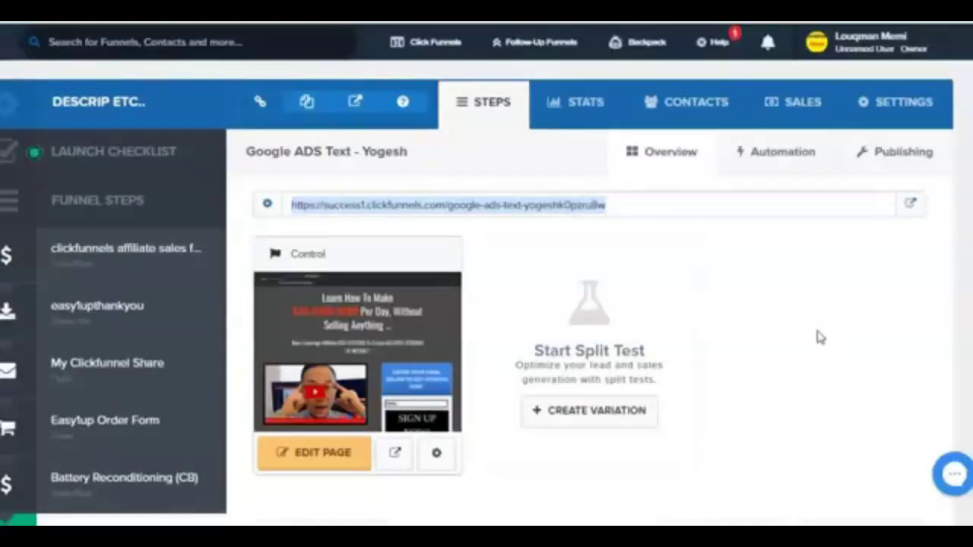
pyautogui.click(652, 521)
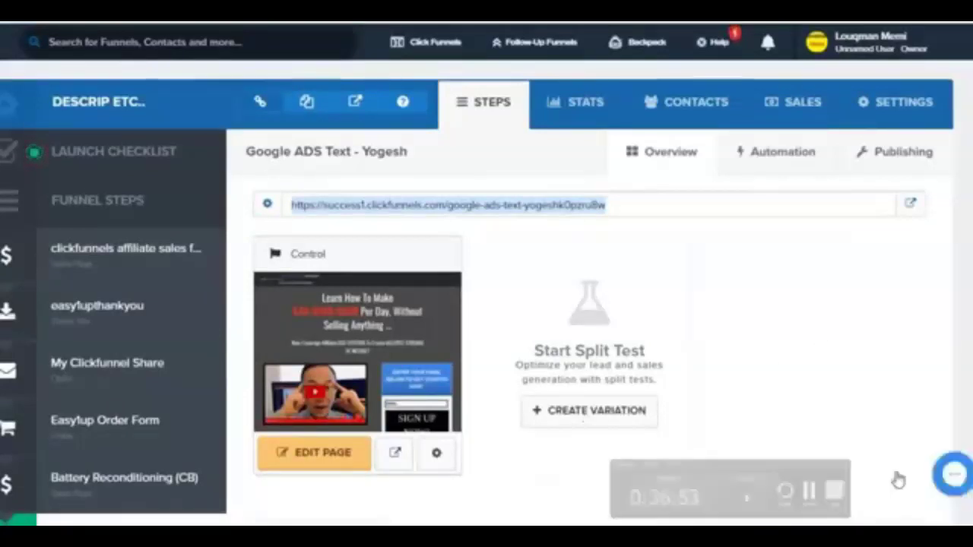
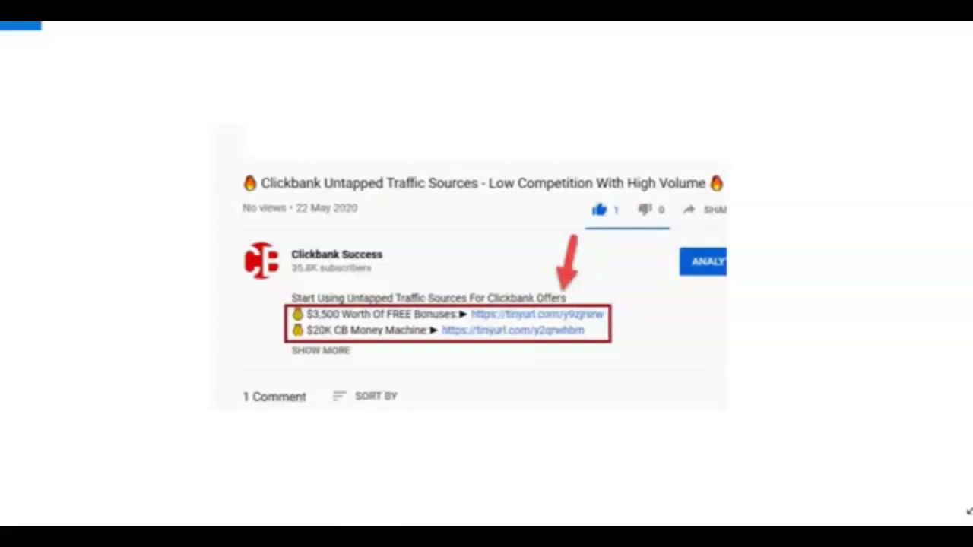
pyautogui.click(350, 497)
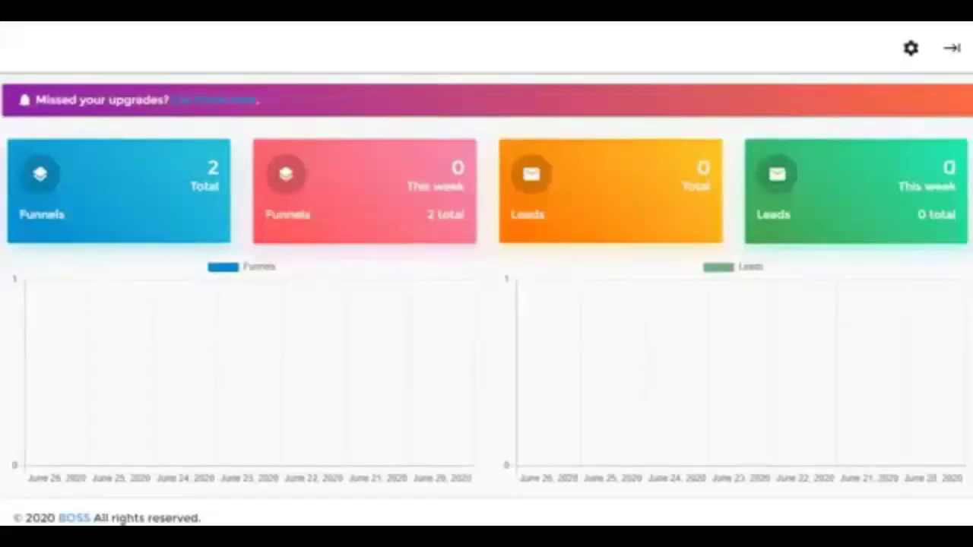
pyautogui.moveTo(60, 164)
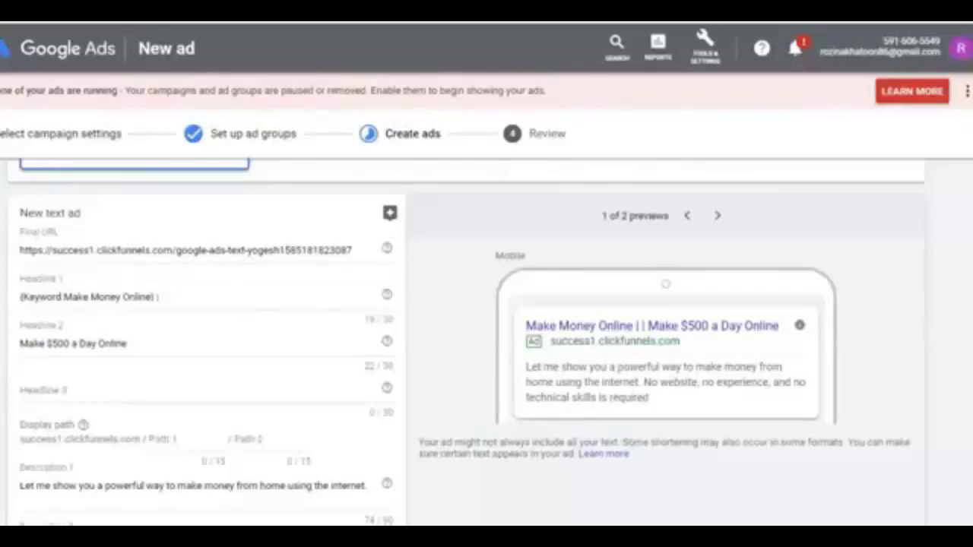
# Review the text ad's fields, preview and URL options in Google Ads, along with the landing page it links to
pyautogui.scroll(-3, 465, 341)
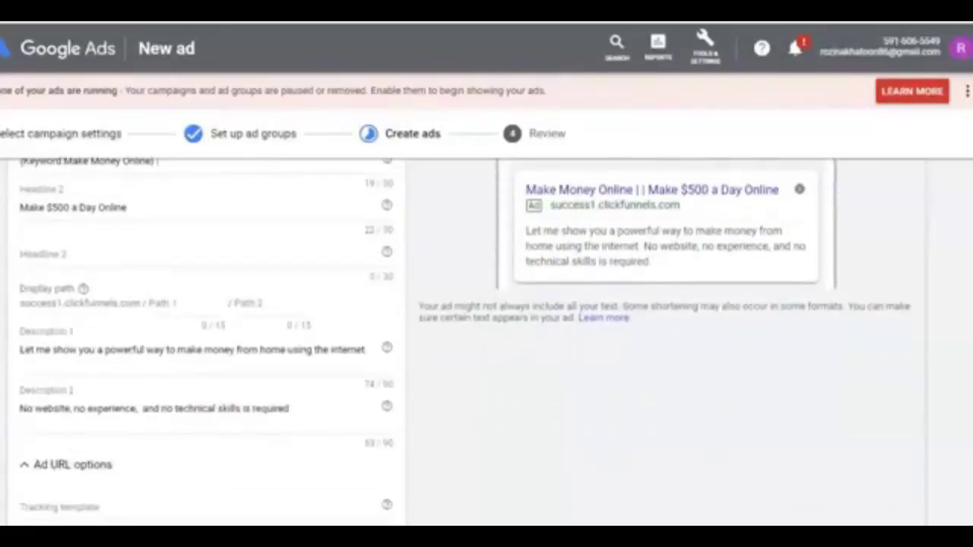
pyautogui.scroll(-2, 465, 340)
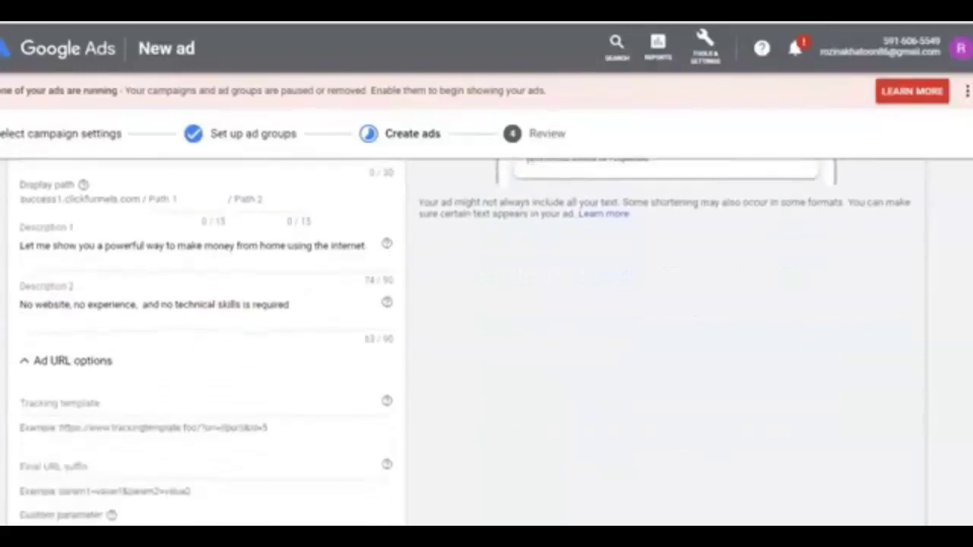
pyautogui.scroll(3, 465, 341)
pyautogui.scroll(-5, 465, 340)
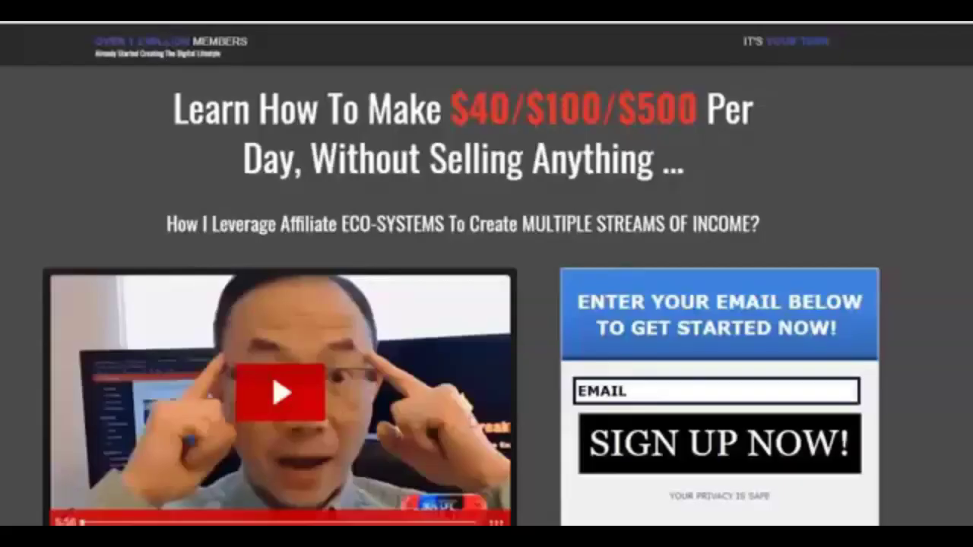
pyautogui.scroll(-2, 423, 268)
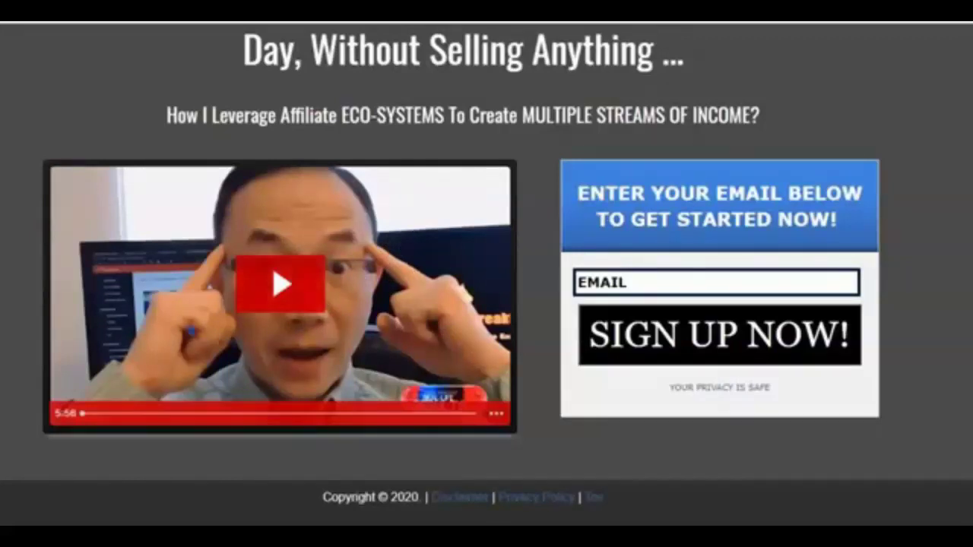
pyautogui.scroll(2, 487, 304)
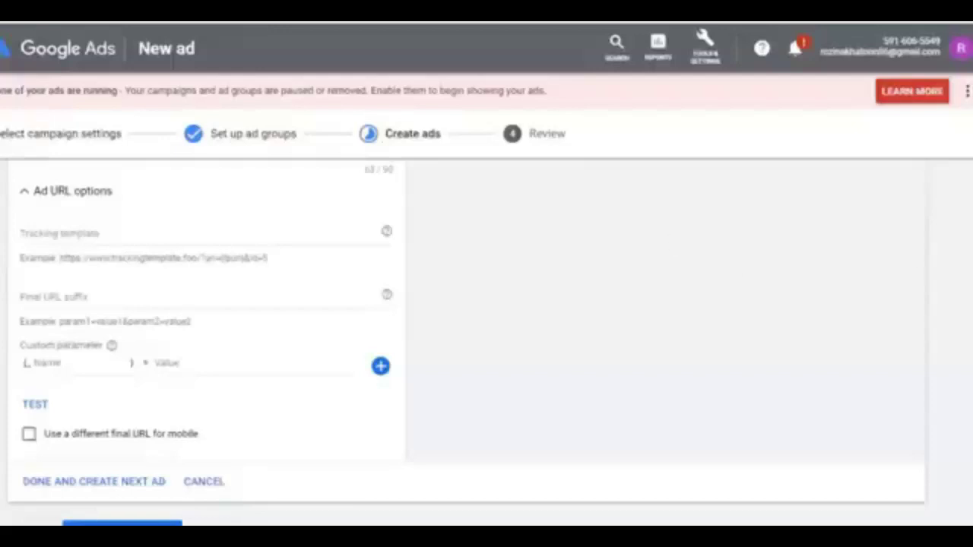
# Save the text ad and continue to the campaign review
pyautogui.scroll(-1, 487, 342)
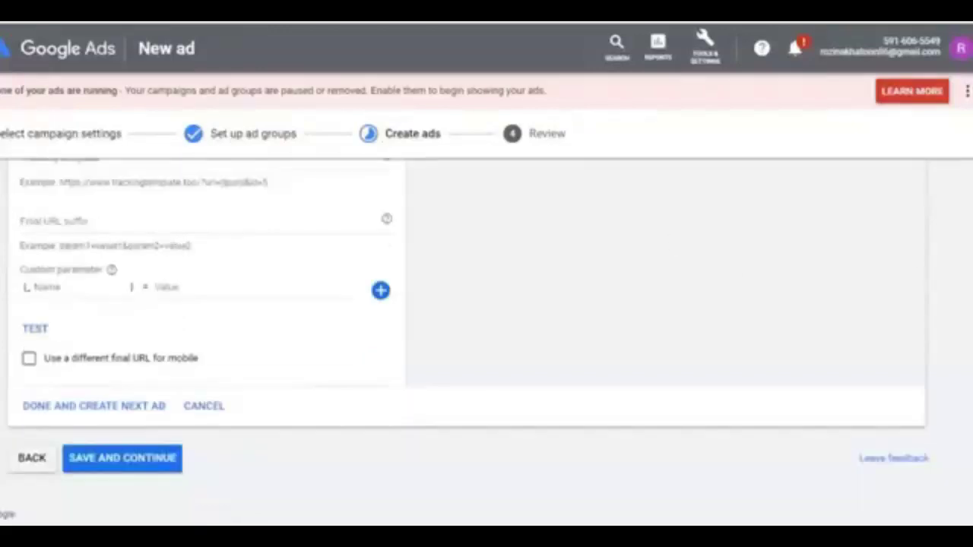
pyautogui.click(126, 459)
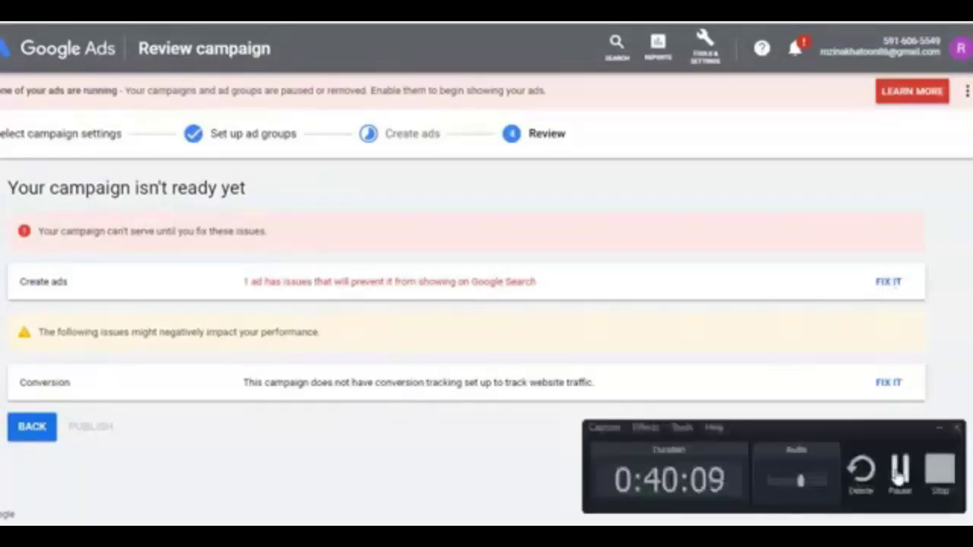
pyautogui.click(899, 475)
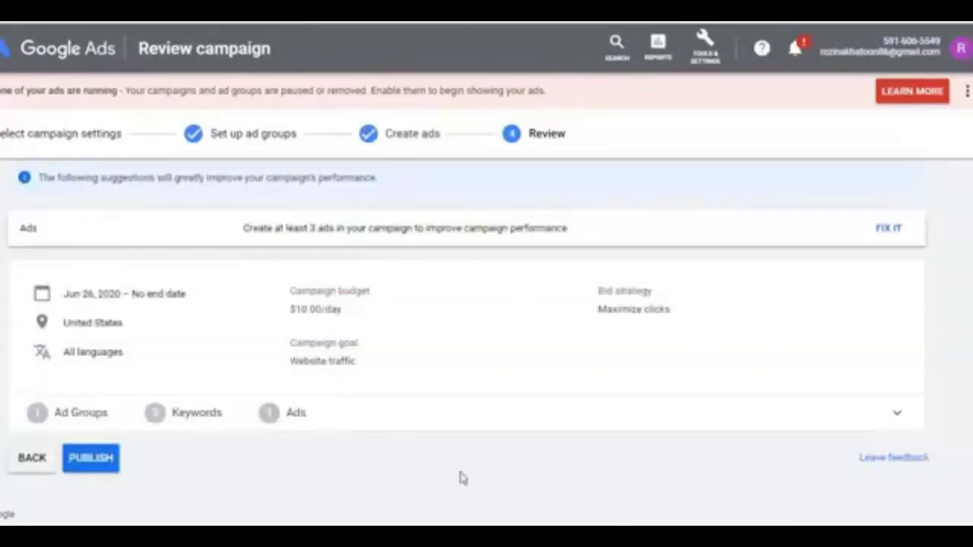
# Switch to the Notepad note, delete the trailing character after {Keyword:Make Money Online}, and return to the Google Ads campaign review
pyautogui.hotkey('alt', 'Tab')
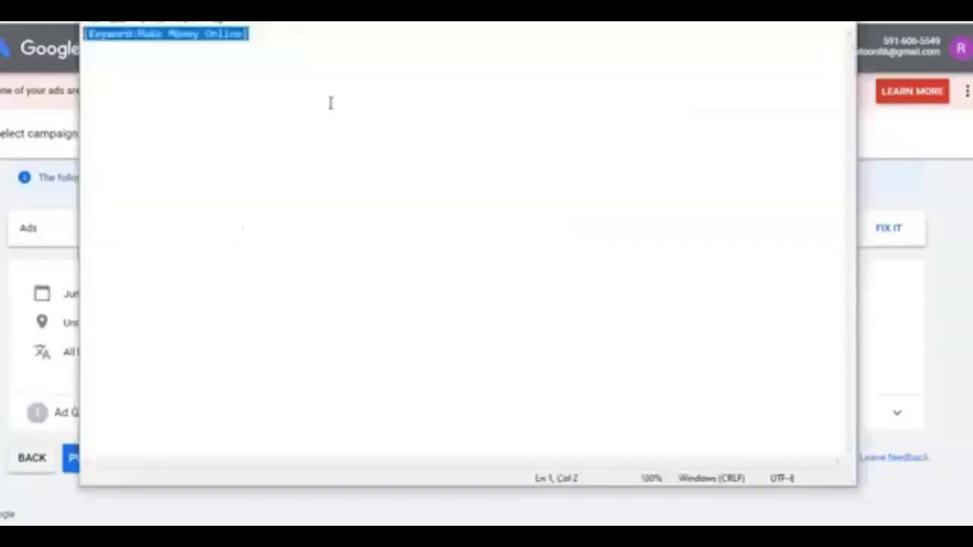
pyautogui.click(268, 44)
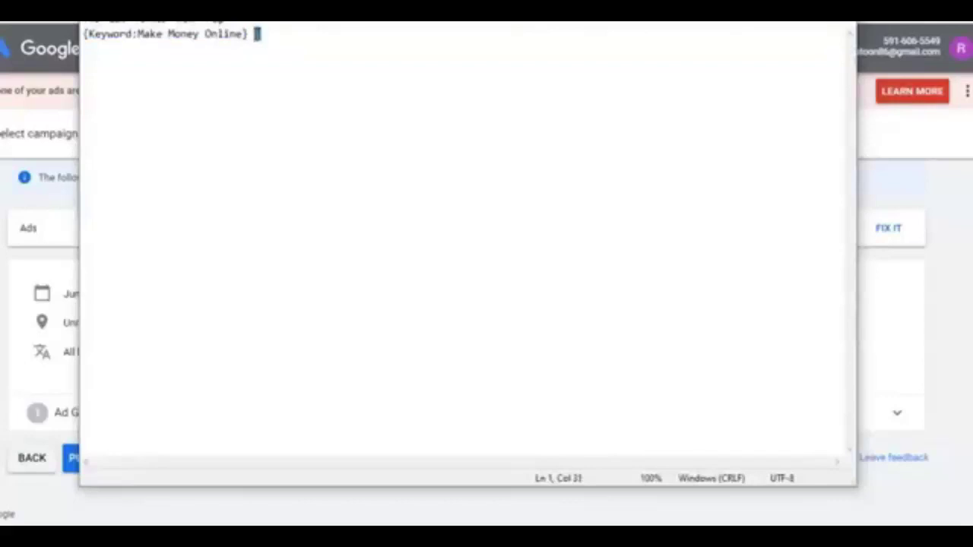
pyautogui.moveTo(254, 34); pyautogui.dragTo(265, 34)
pyautogui.press('BackSpace')
pyautogui.hotkey('alt', 'Tab')
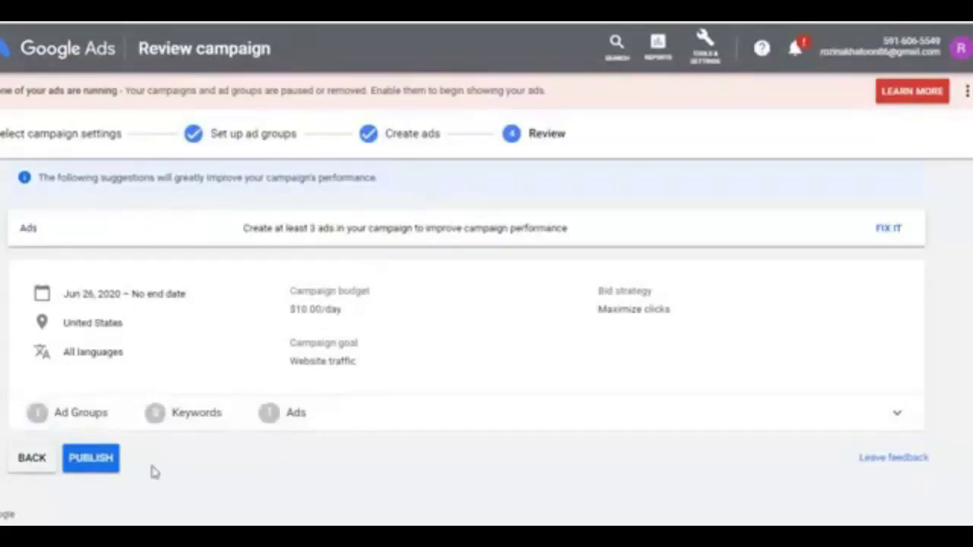
# Go back from the campaign review through the ads and ad group stages to the campaign settings' Languages section
pyautogui.click(39, 466)
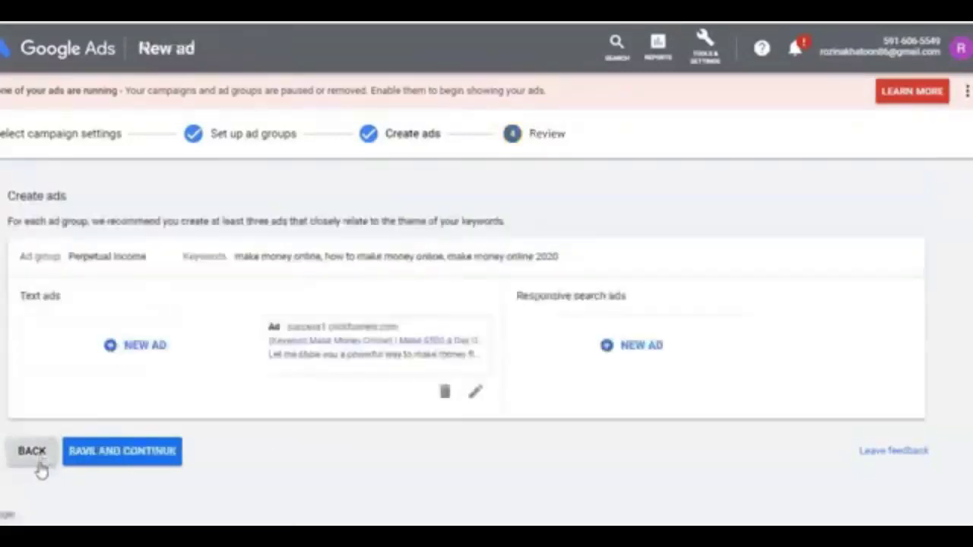
pyautogui.click(31, 460)
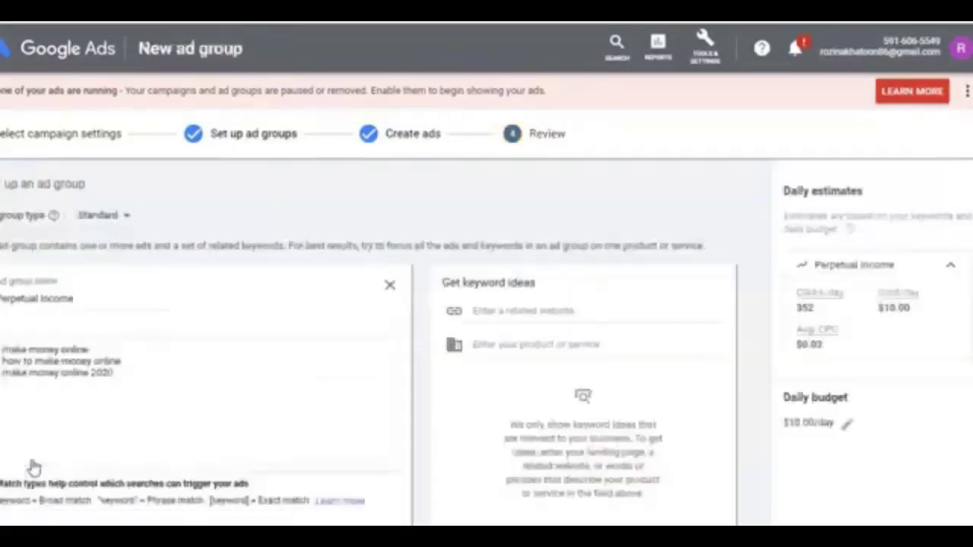
pyautogui.scroll(-3, 365, 342)
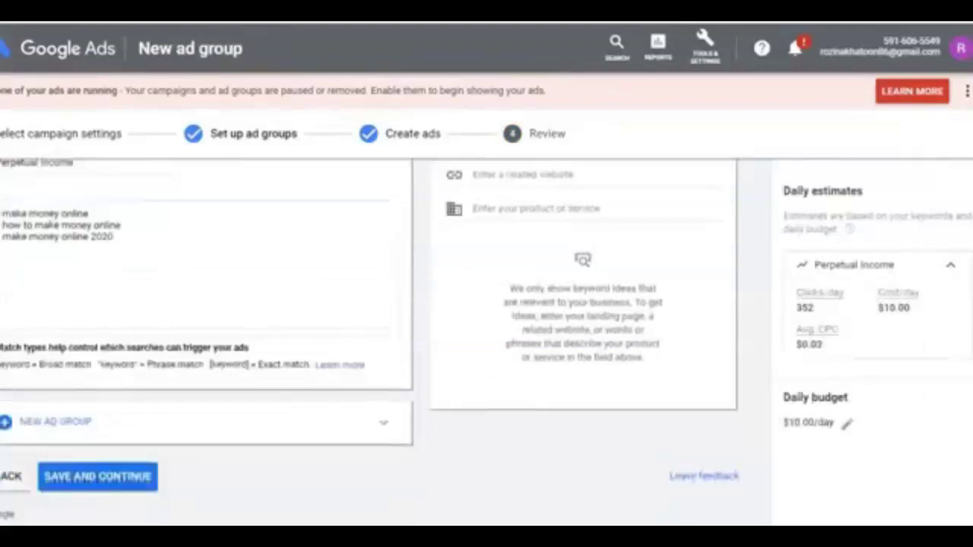
pyautogui.click(12, 486)
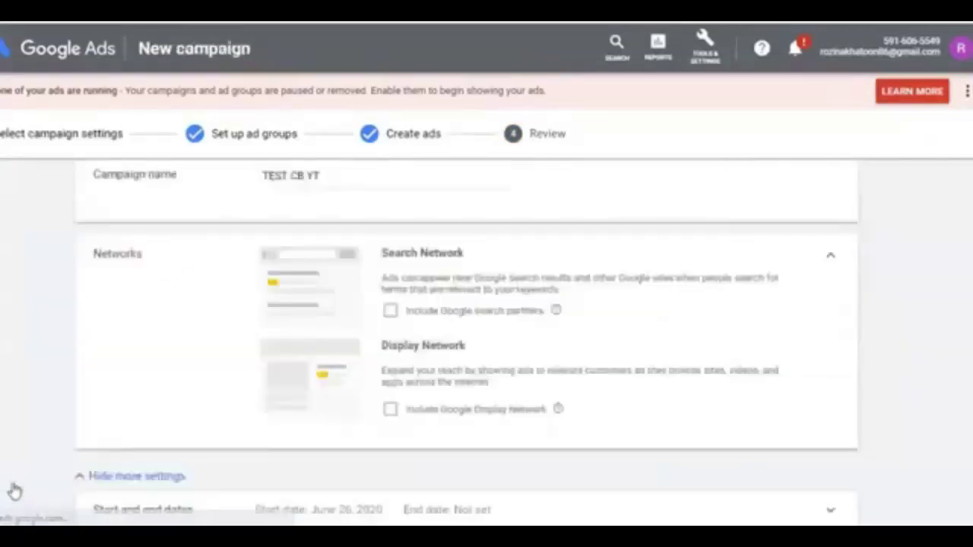
pyautogui.scroll(-10, 466, 342)
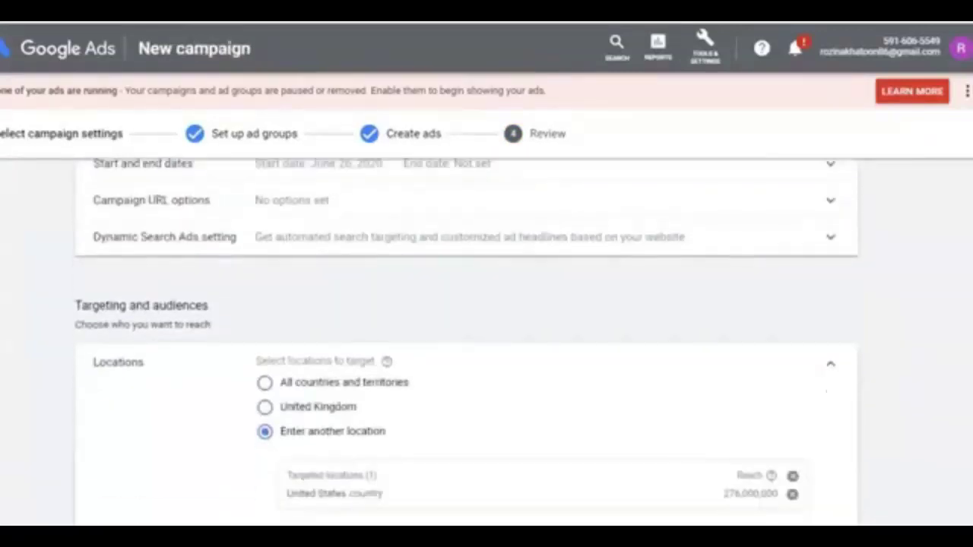
pyautogui.scroll(-1, 465, 342)
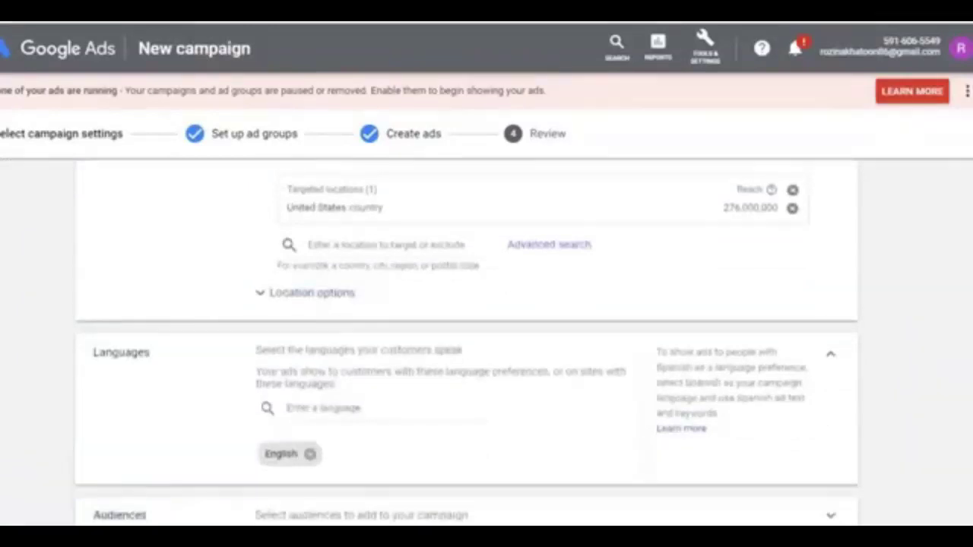
pyautogui.scroll(-2, 387, 369)
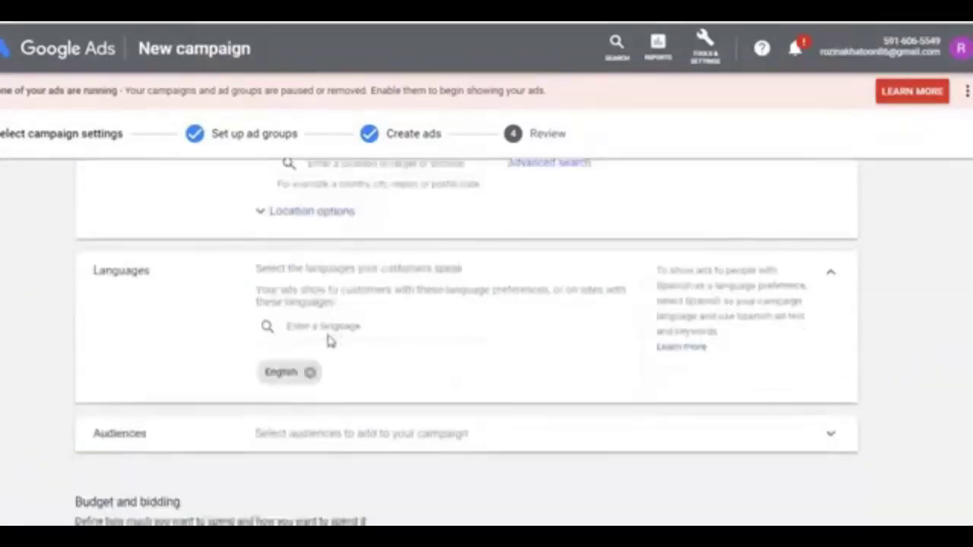
# Deselect English as the campaign language, search the languages for "en" and select English again
pyautogui.click(330, 326)
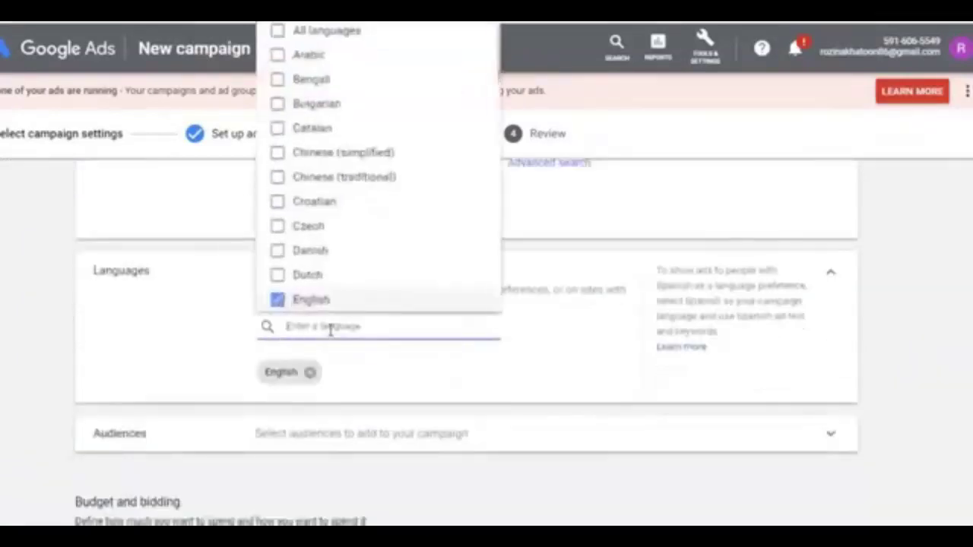
pyautogui.click(299, 307)
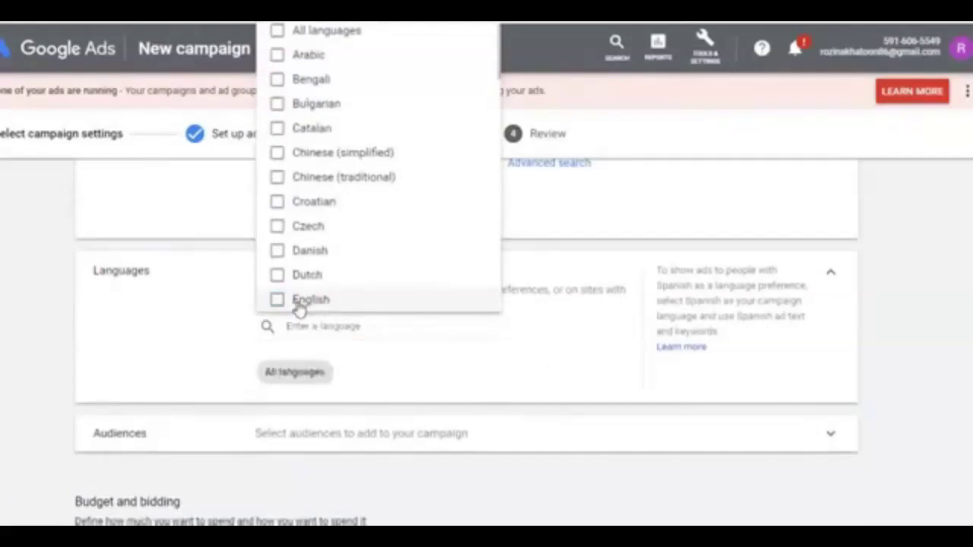
pyautogui.click(339, 326)
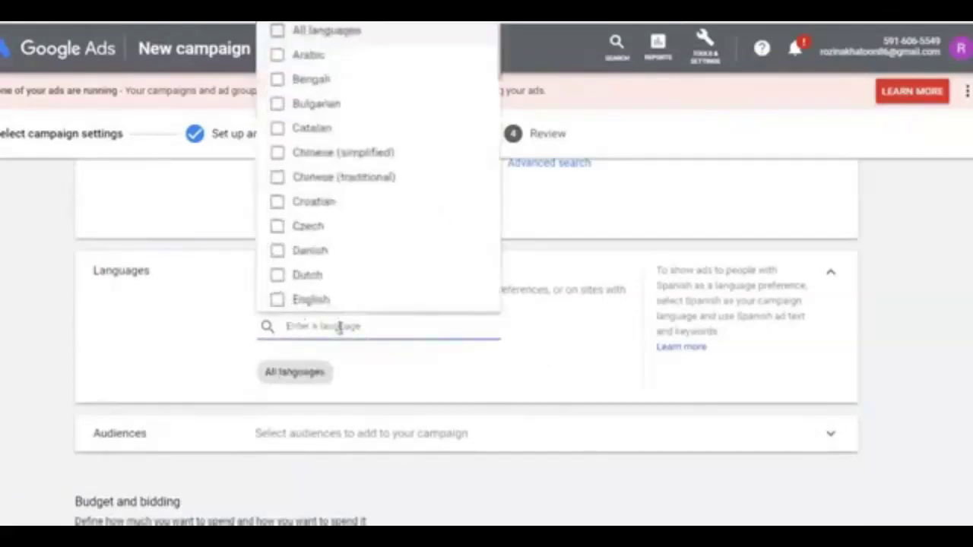
pyautogui.write('en')
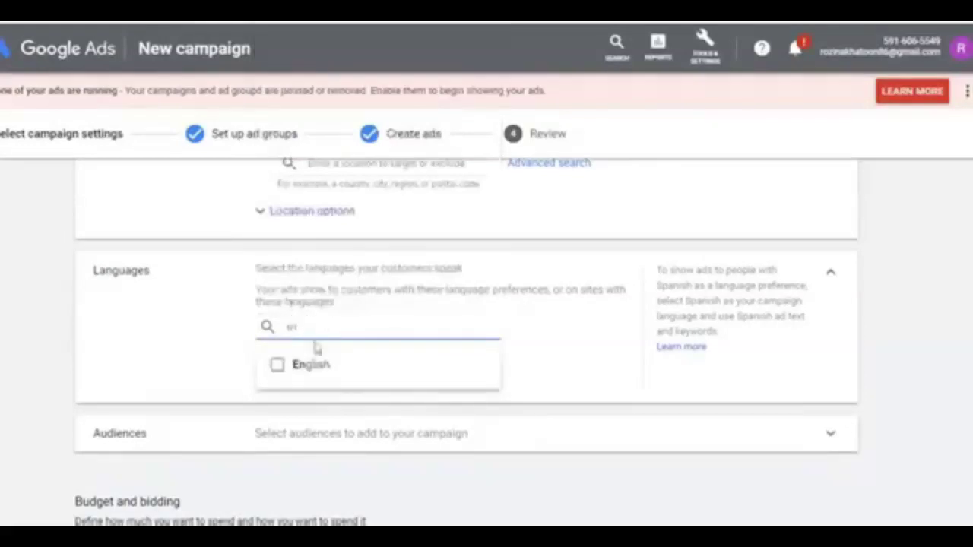
pyautogui.click(306, 366)
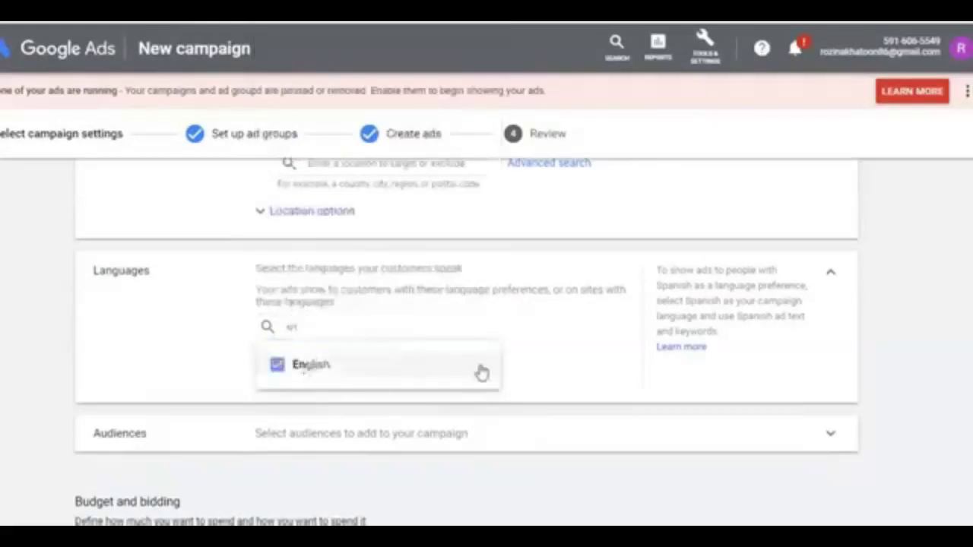
pyautogui.click(304, 368)
pyautogui.click(304, 368)
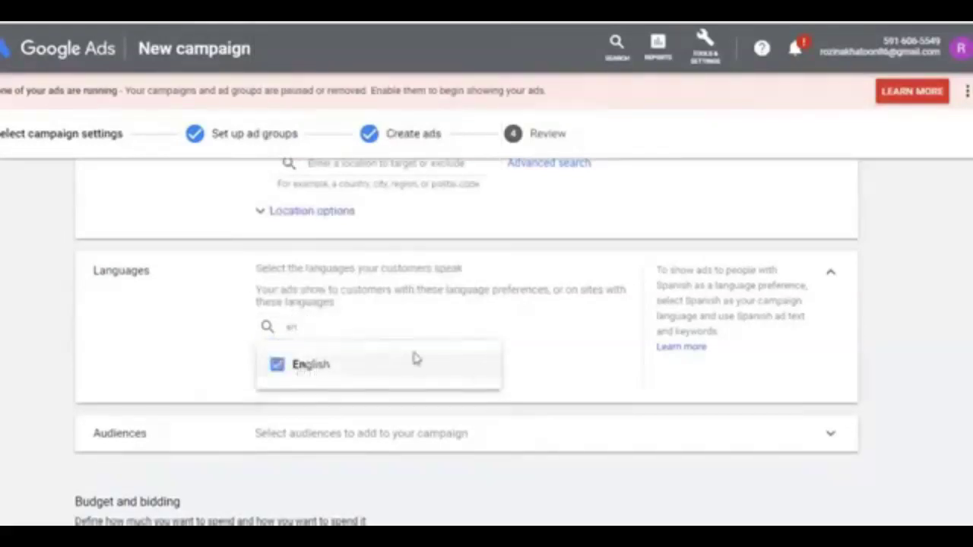
pyautogui.click(526, 371)
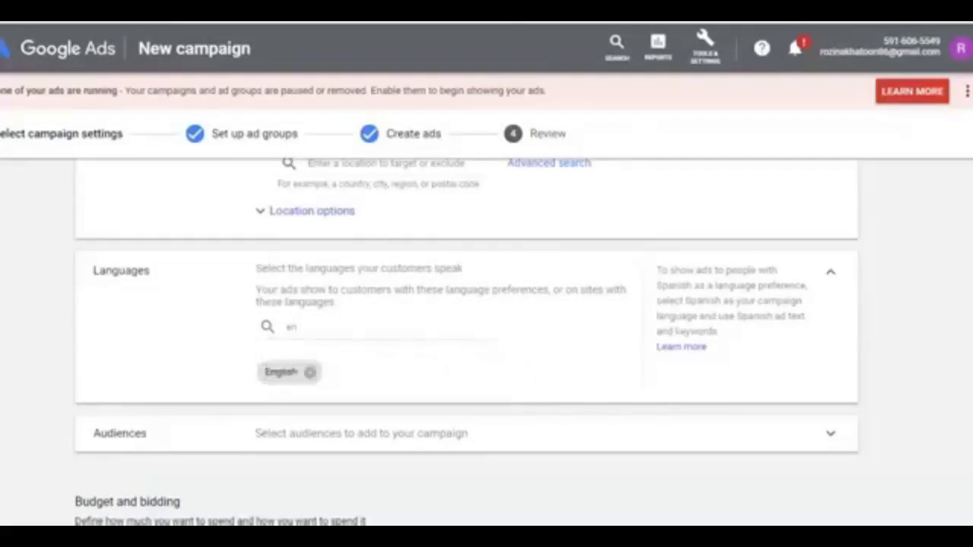
# Save the campaign settings, ad group and ads, continue to the review, and publish the campaign
pyautogui.scroll(-10, 487, 342)
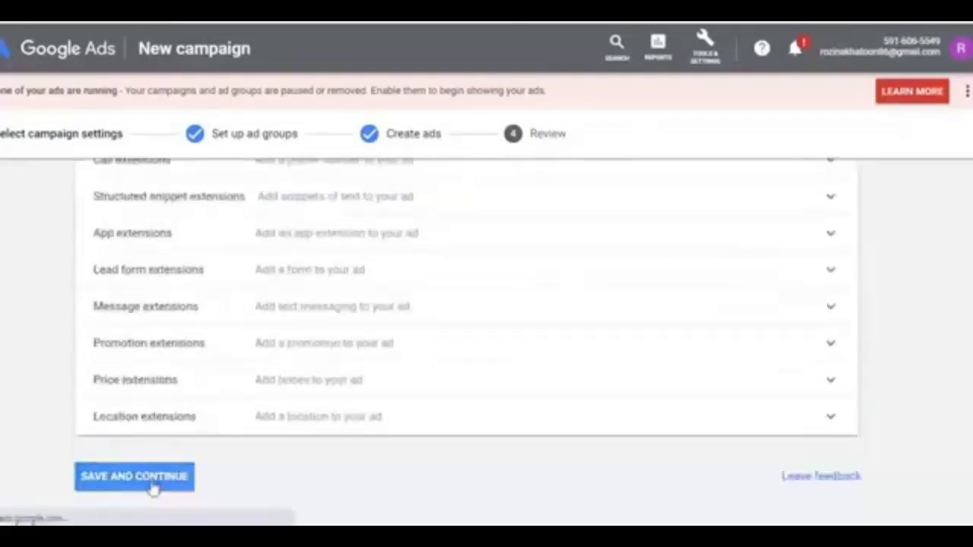
pyautogui.click(152, 485)
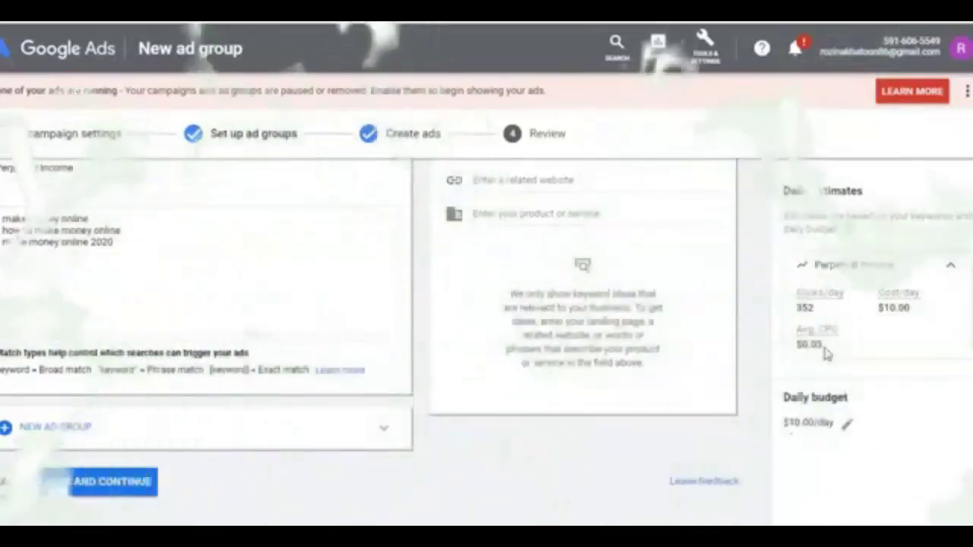
pyautogui.scroll(-1, 180, 408)
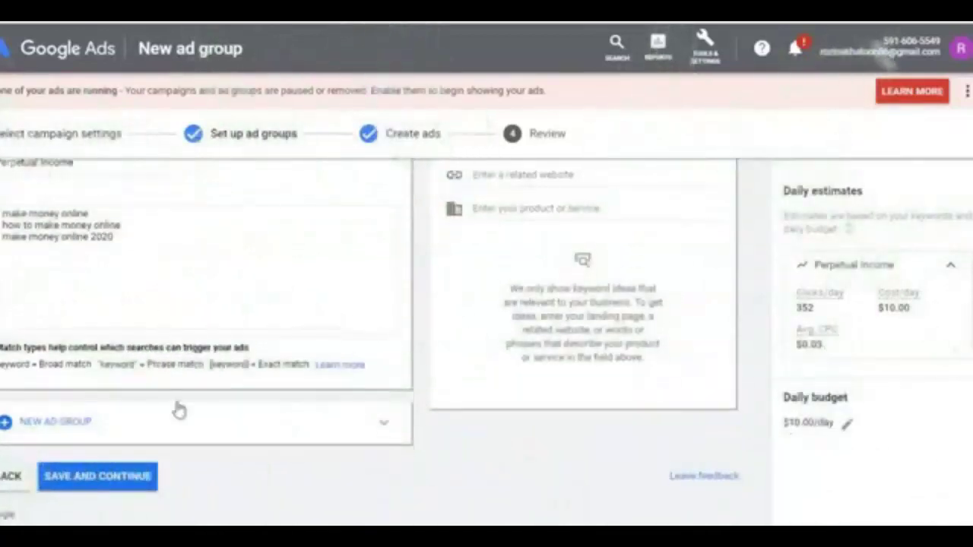
pyautogui.click(67, 479)
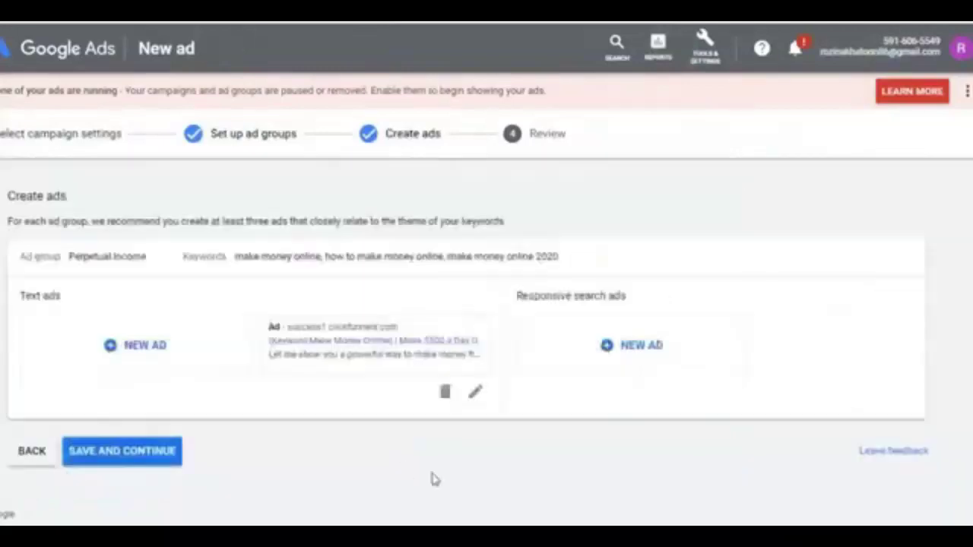
pyautogui.click(146, 453)
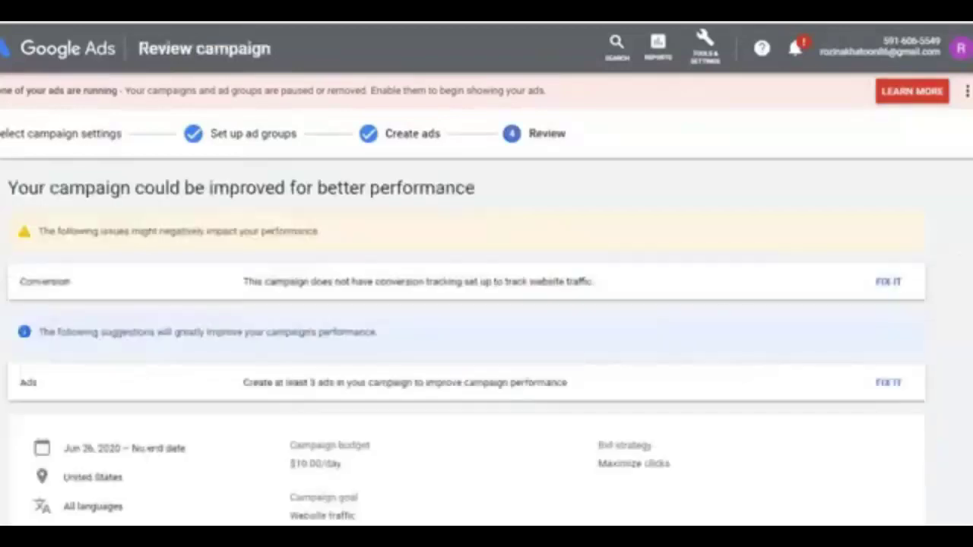
pyautogui.scroll(-2, 465, 345)
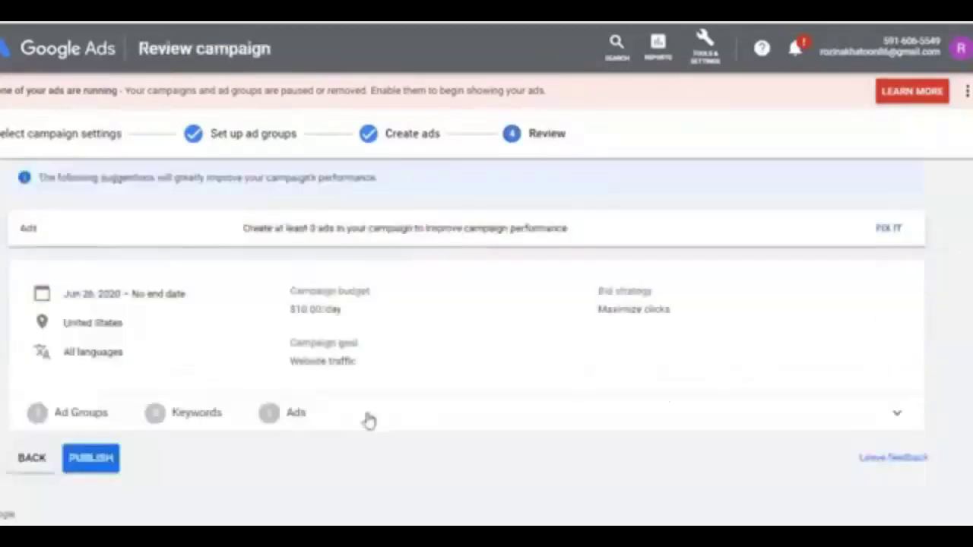
pyautogui.click(102, 461)
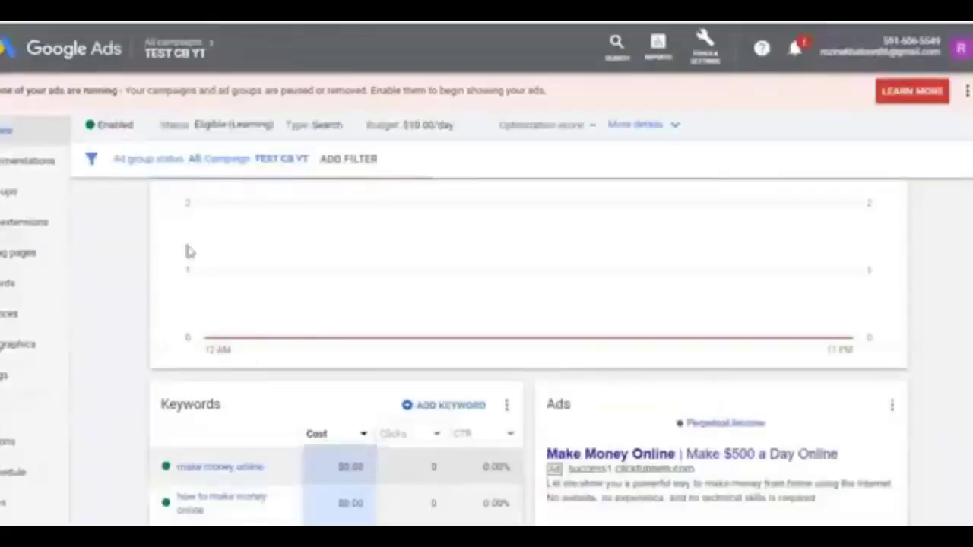
# Return to the list of all campaigns and pause the TEST CB YT campaign
pyautogui.moveTo(170, 56)
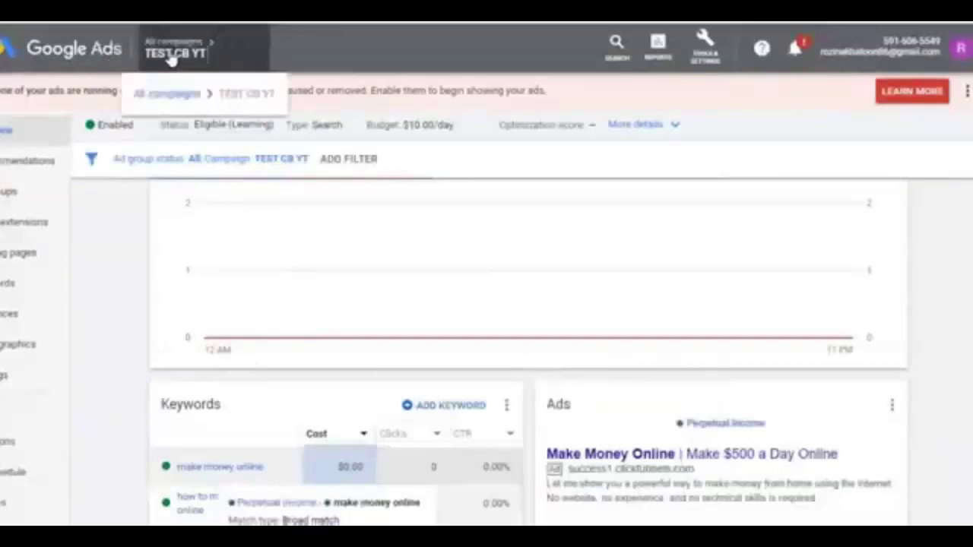
pyautogui.click(165, 94)
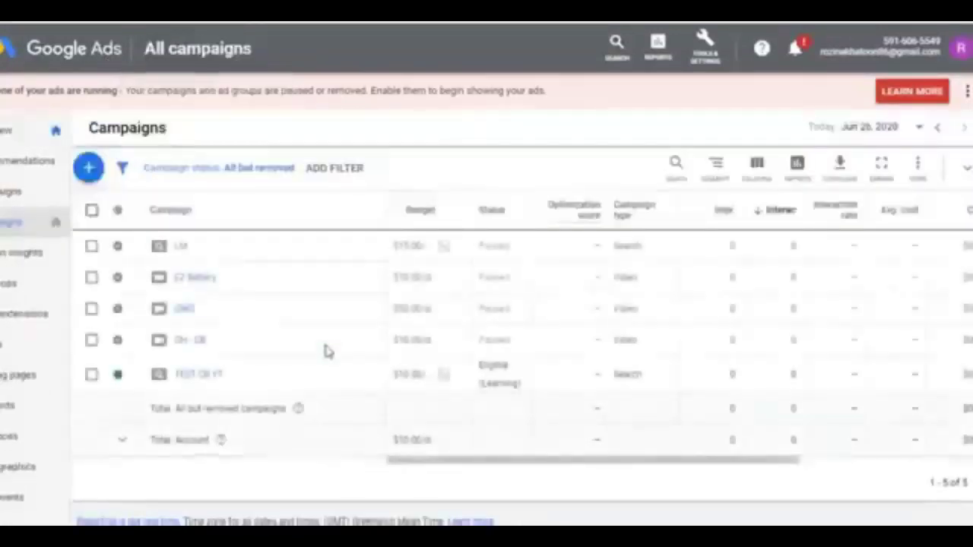
pyautogui.click(124, 379)
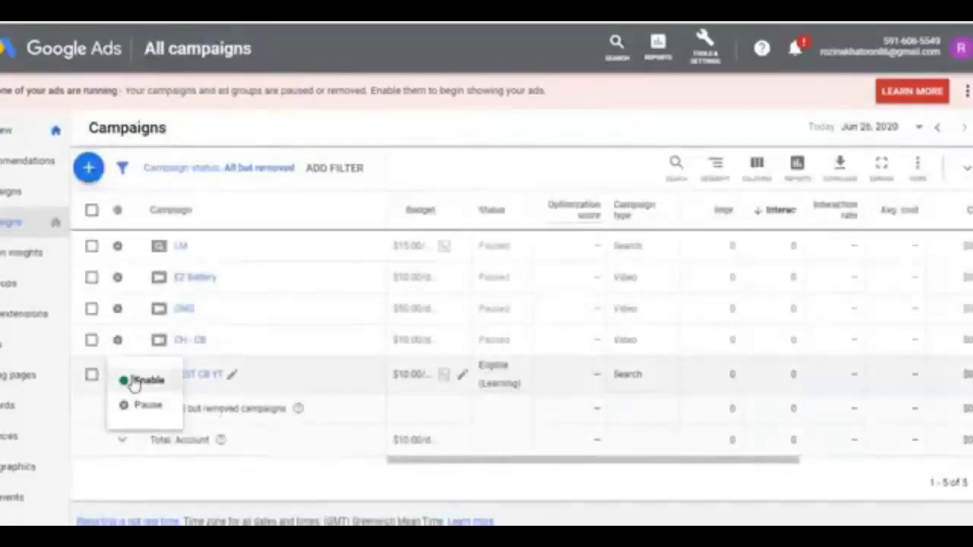
pyautogui.click(146, 410)
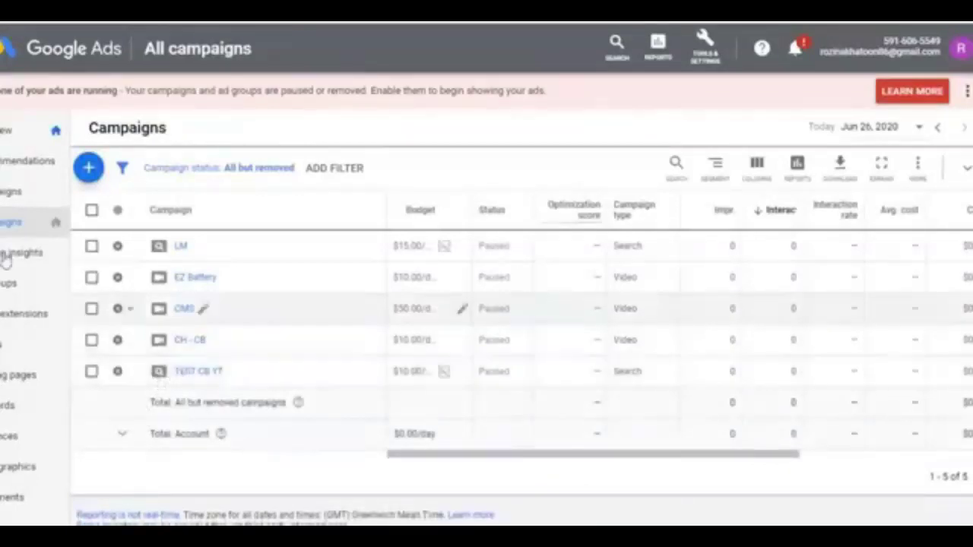
# Open the TEST CB YT campaign and display its Devices page
pyautogui.click(190, 374)
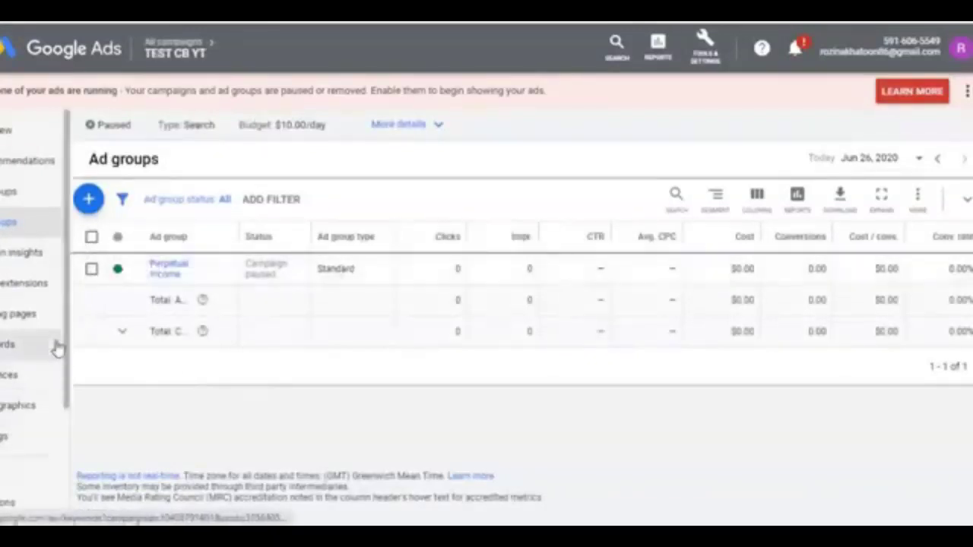
pyautogui.scroll(-3, 67, 357)
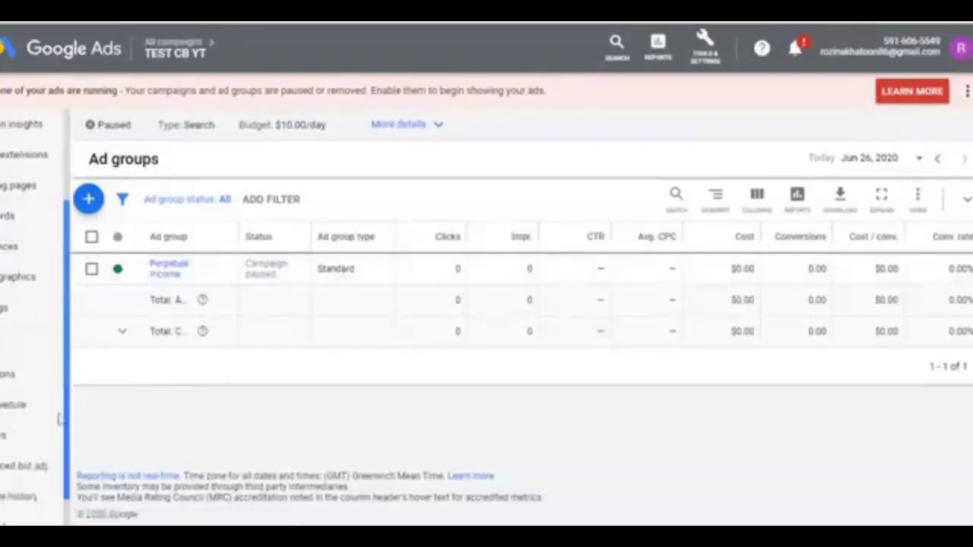
pyautogui.click(14, 401)
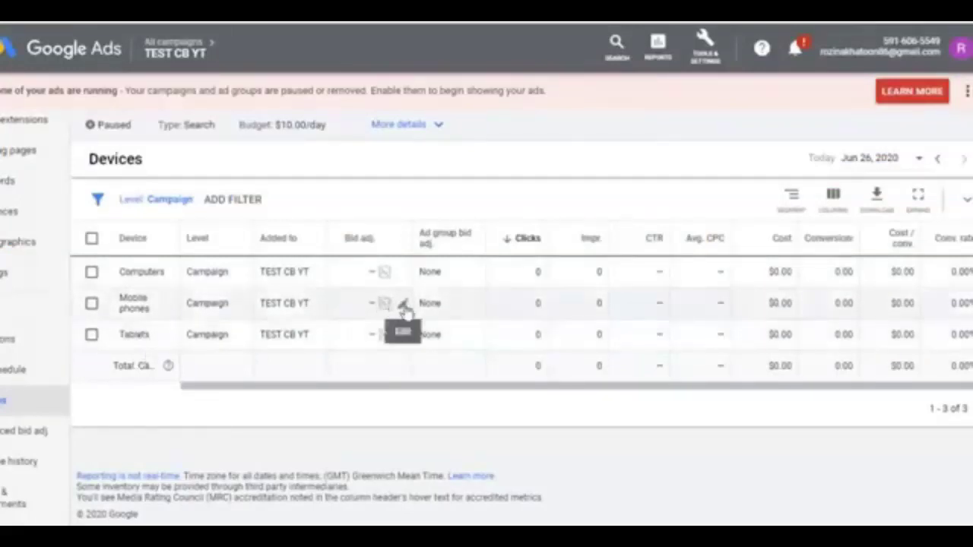
# Set the mobile phones bid adjustment to a 100% decrease and save it
pyautogui.click(405, 307)
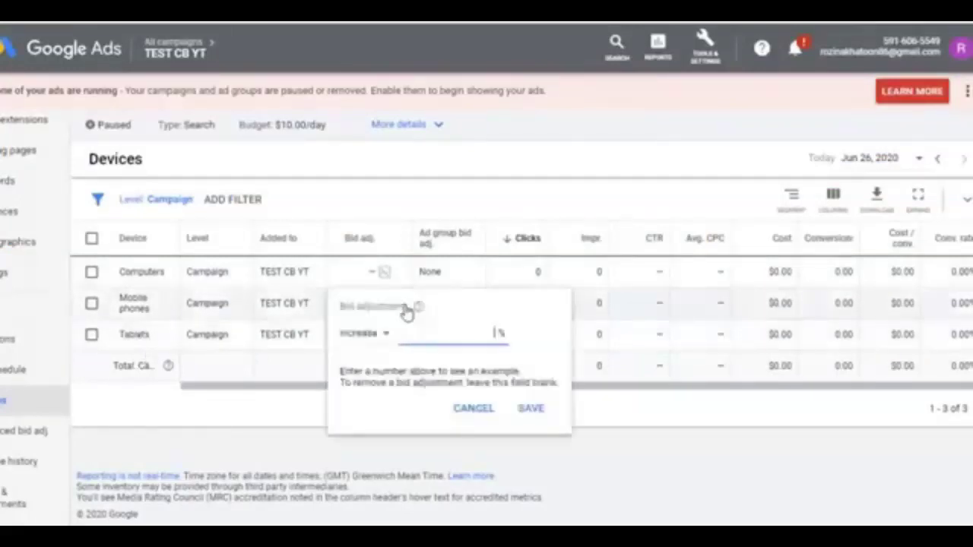
pyautogui.click(366, 336)
pyautogui.click(375, 380)
pyautogui.click(497, 333)
pyautogui.write('100')
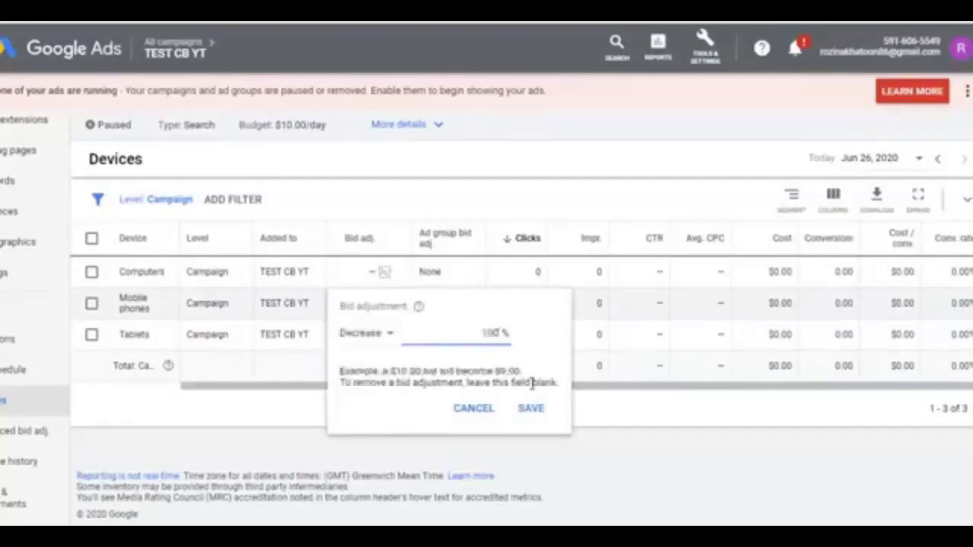
pyautogui.click(533, 410)
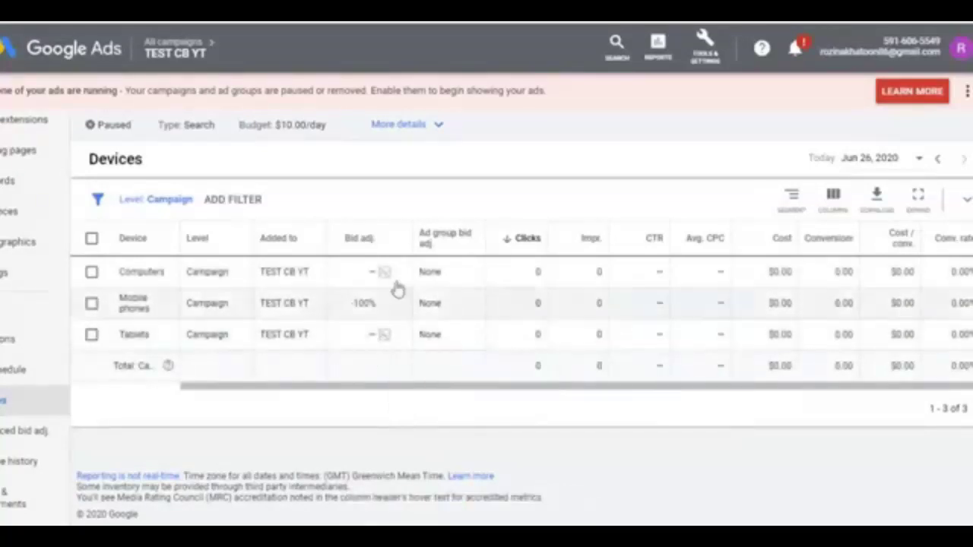
# Remove the mobile phones bid adjustment by switching it to Increase, clearing the percentage and saving
pyautogui.click(402, 310)
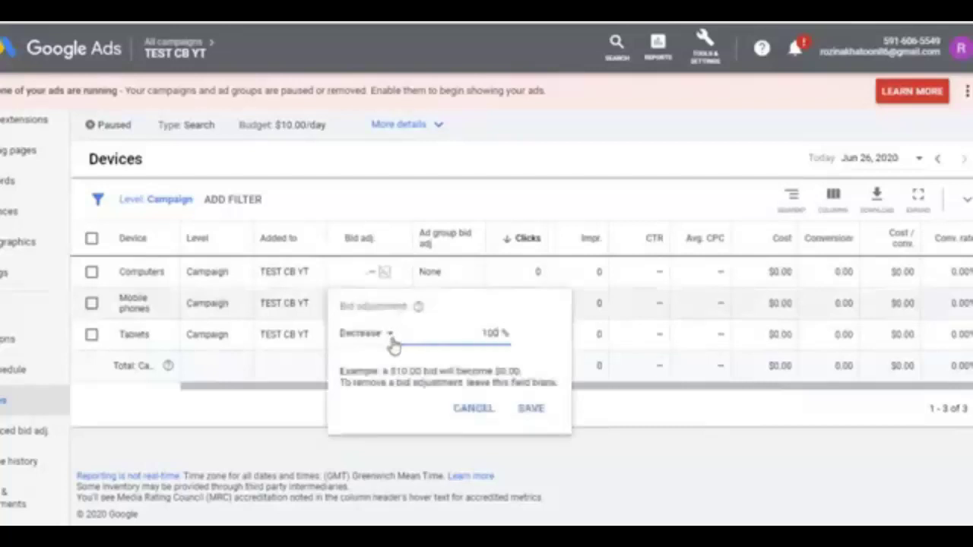
pyautogui.click(392, 336)
pyautogui.click(384, 353)
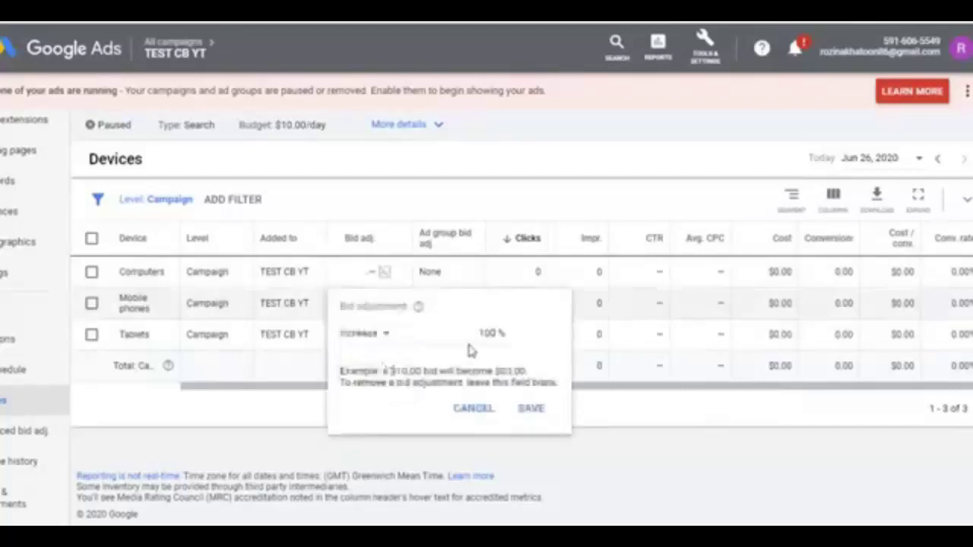
pyautogui.doubleClick(480, 333)
pyautogui.press('BackSpace')
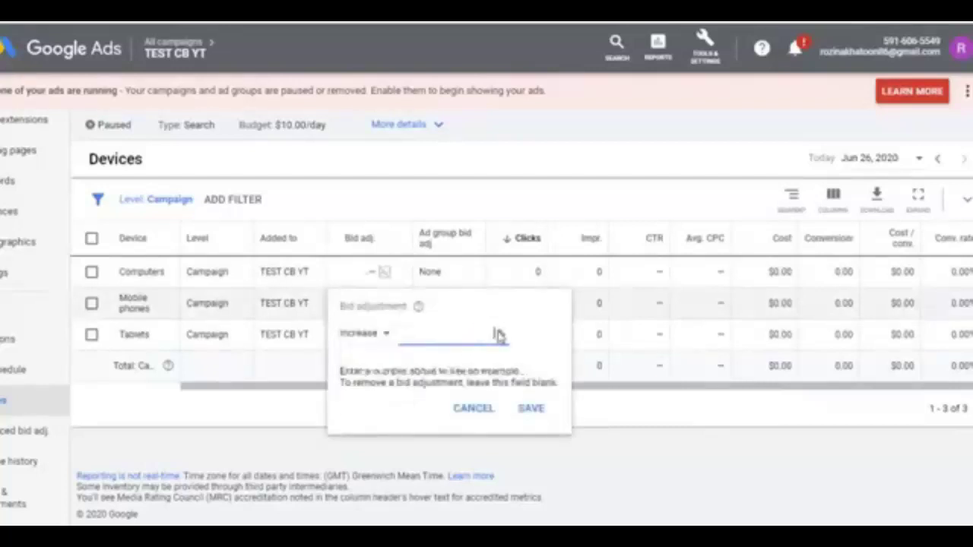
pyautogui.click(531, 408)
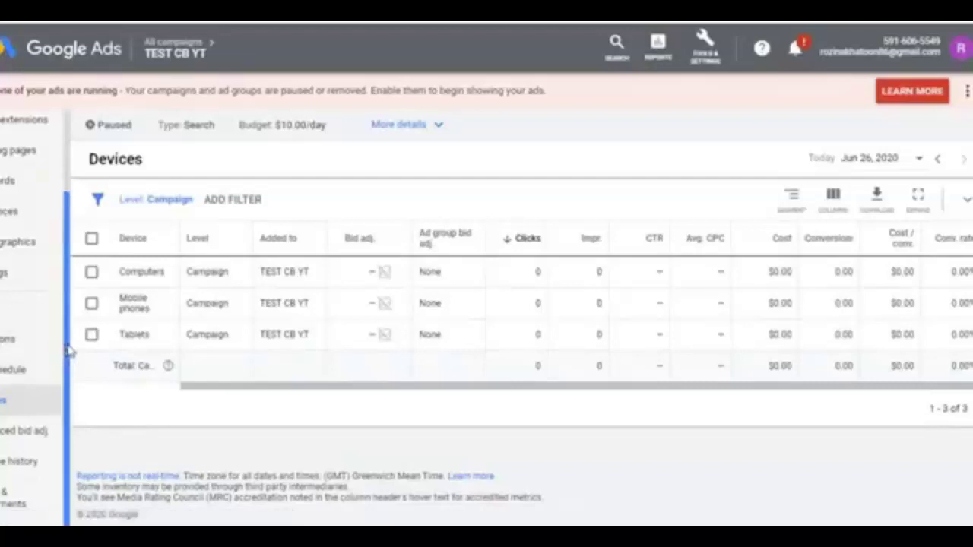
# Open the age demographics of the TEST CB YT campaign
pyautogui.click(17, 243)
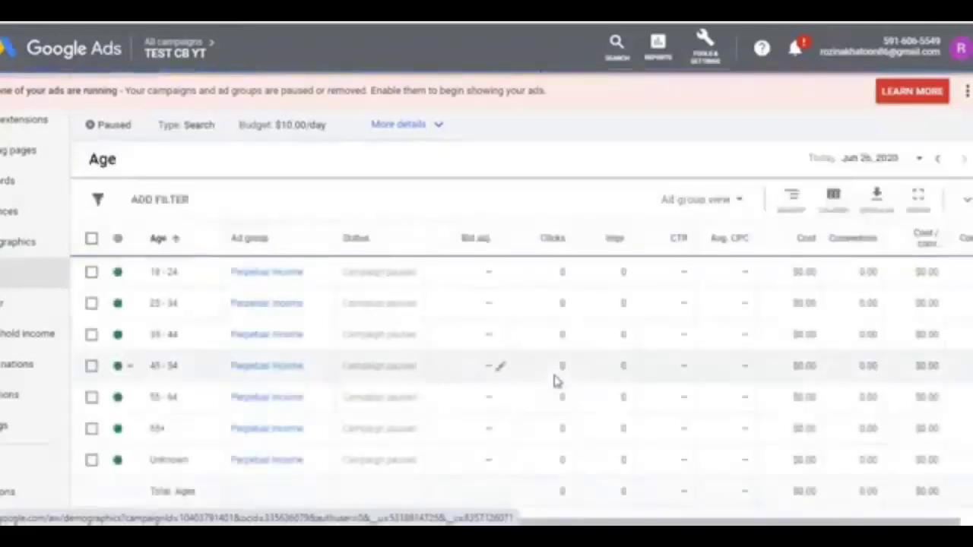
pyautogui.click(91, 272)
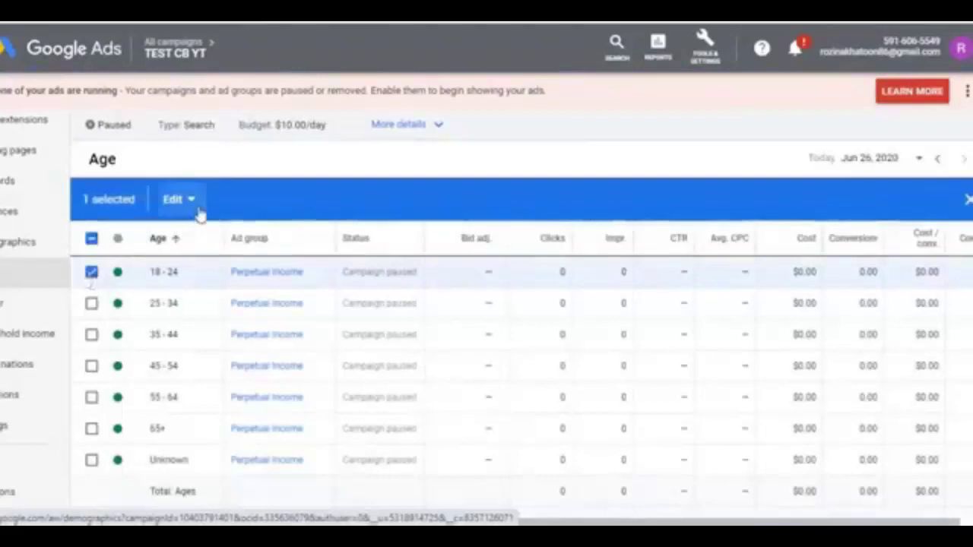
pyautogui.click(196, 199)
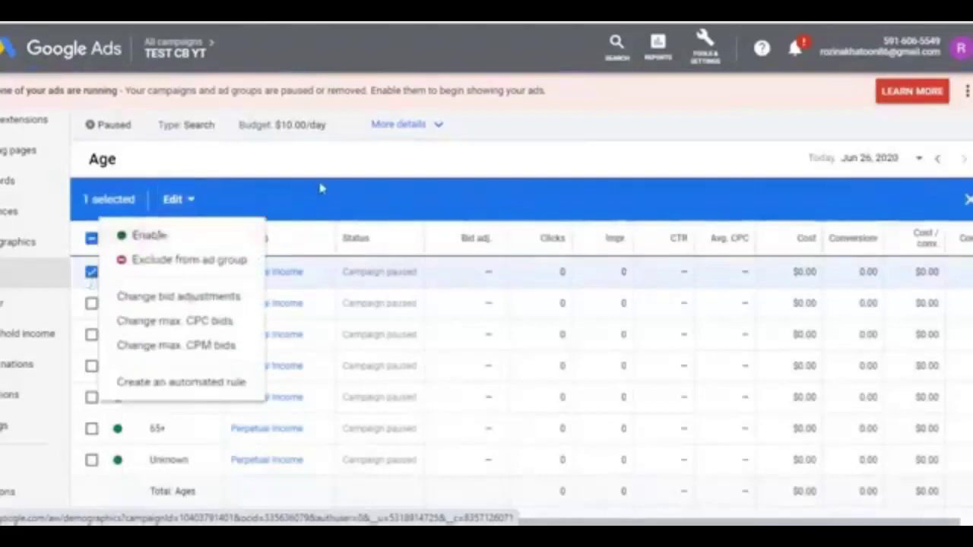
pyautogui.click(321, 188)
pyautogui.click(91, 272)
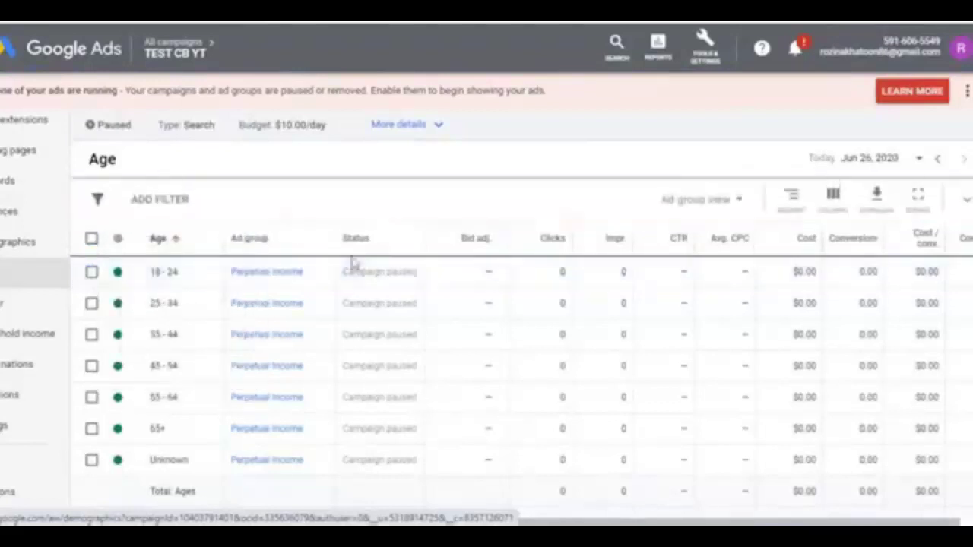
# Try to save a 100% decrease as the bid adjustment for the 18-24 age group
pyautogui.click(501, 274)
pyautogui.click(465, 304)
pyautogui.click(469, 356)
pyautogui.click(579, 301)
pyautogui.write('100')
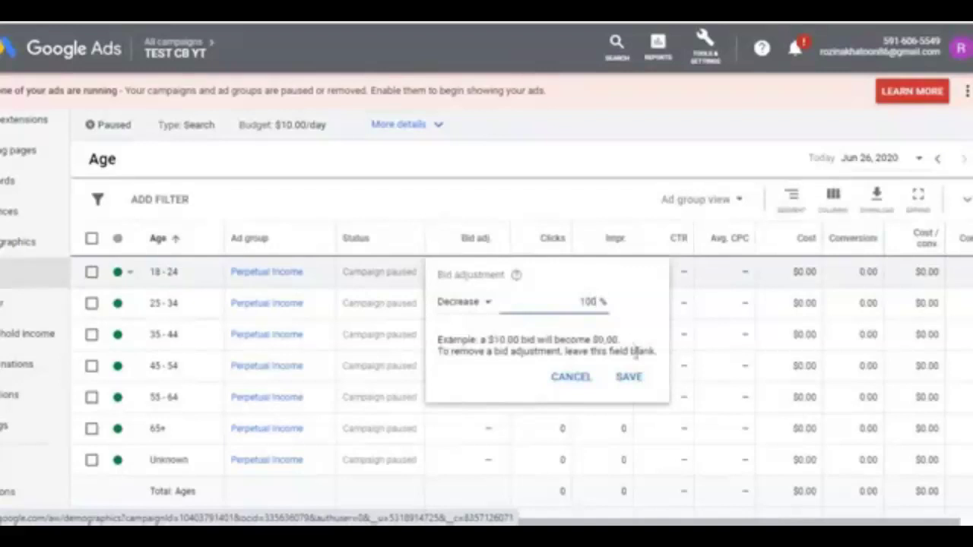
pyautogui.click(629, 380)
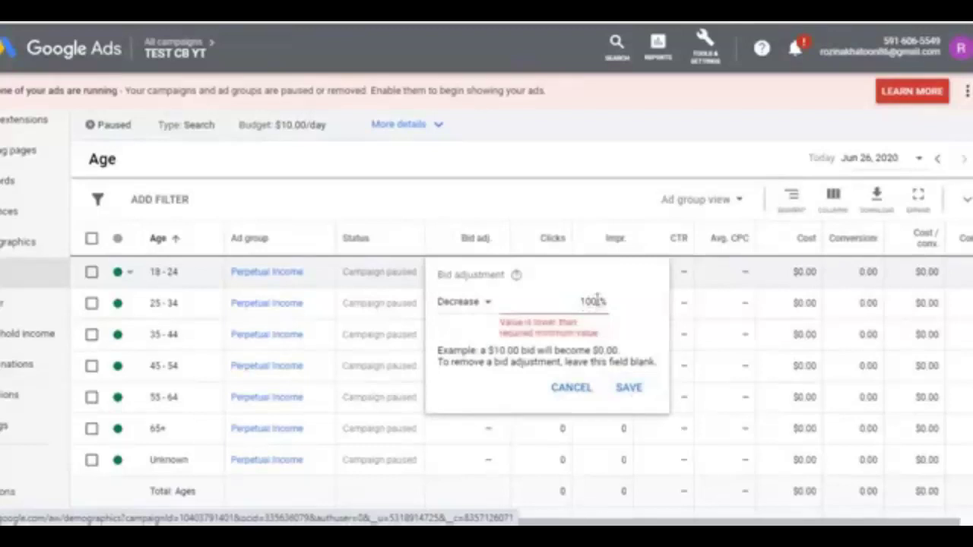
# Set the 18-24 age group's bid adjustment to a 90% decrease and save it
pyautogui.press('BackSpace')
pyautogui.press('BackSpace')
pyautogui.press('BackSpace')
pyautogui.write('10')
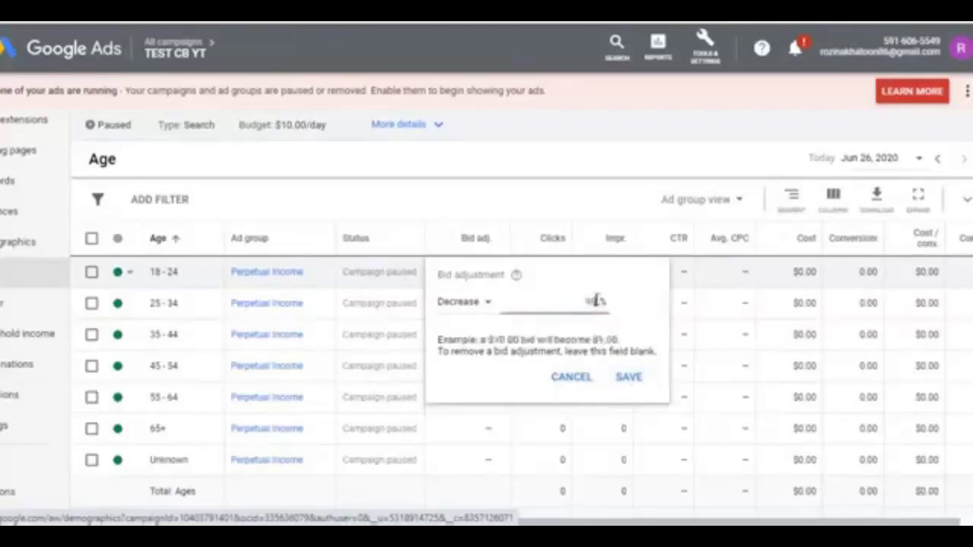
pyautogui.click(629, 378)
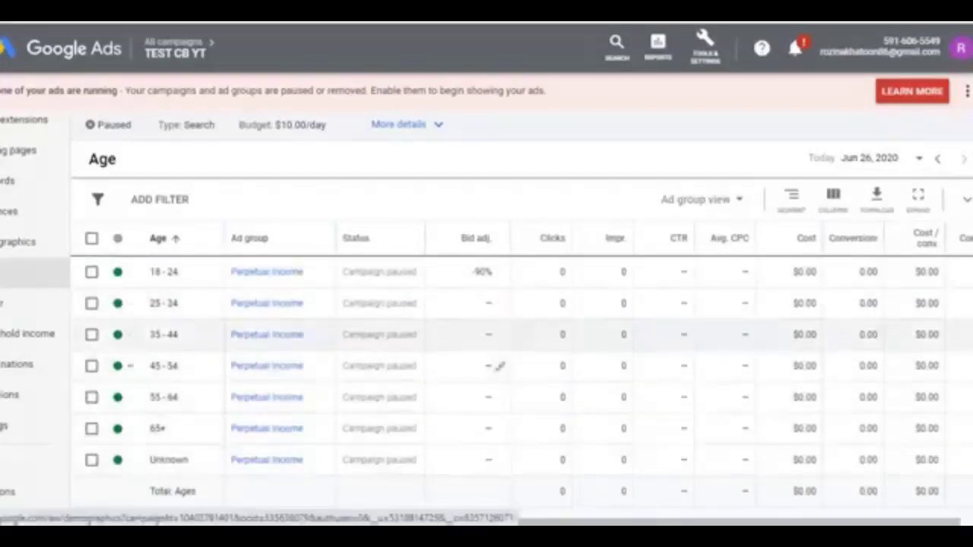
pyautogui.scroll(-2, 296, 334)
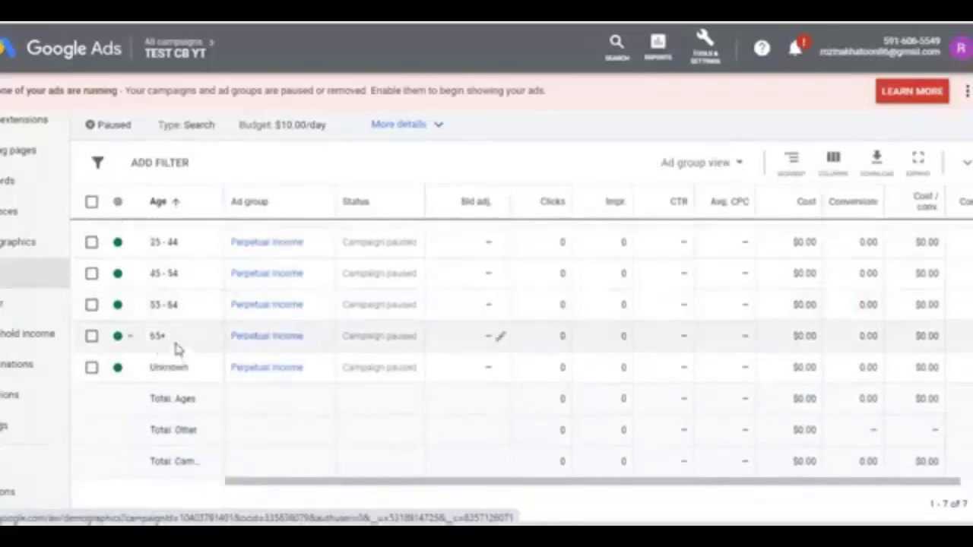
pyautogui.scroll(3, 912, 311)
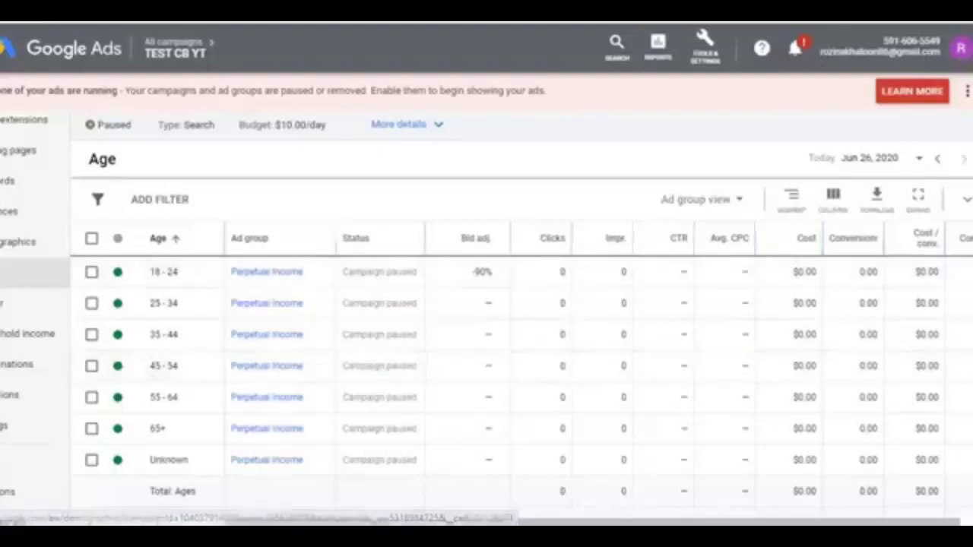
pyautogui.moveTo(773, 492)
pyautogui.click(465, 473)
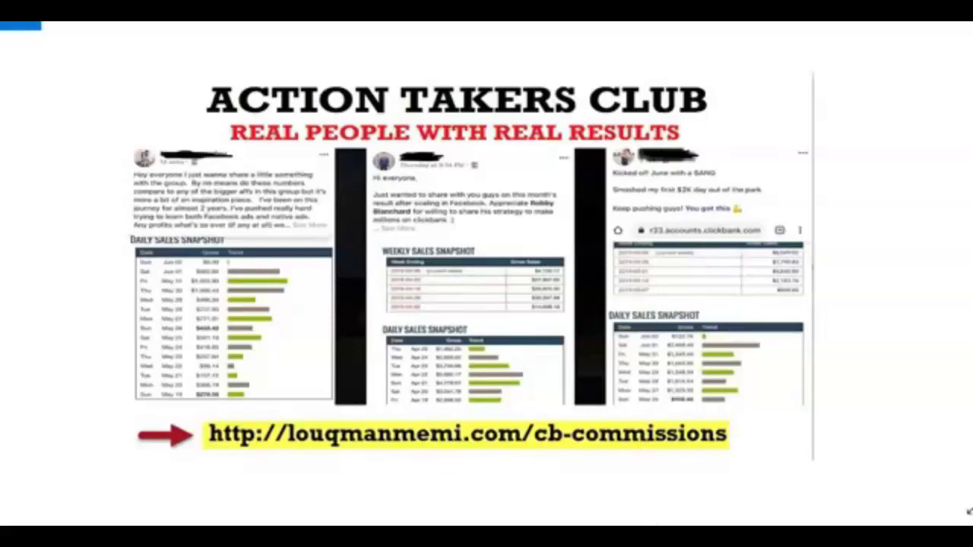
pyautogui.click(738, 499)
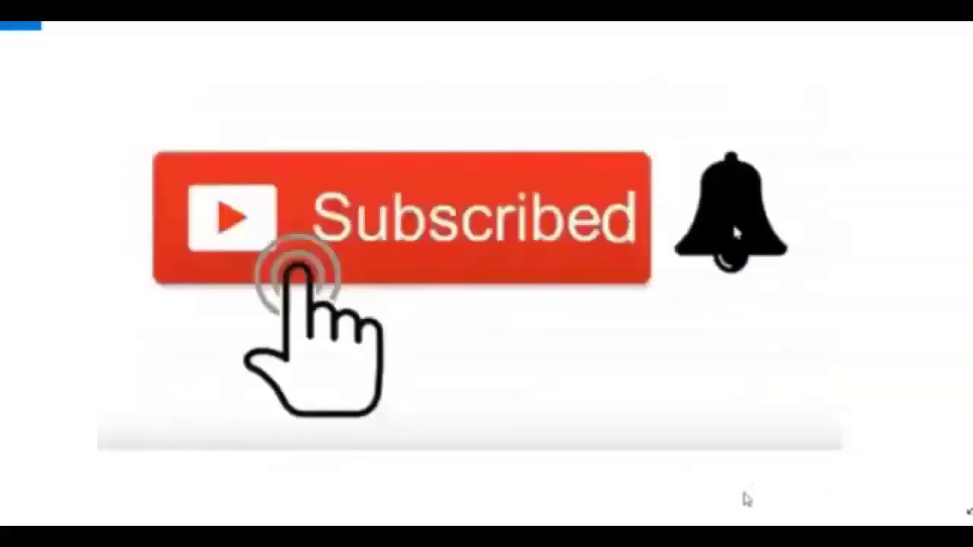